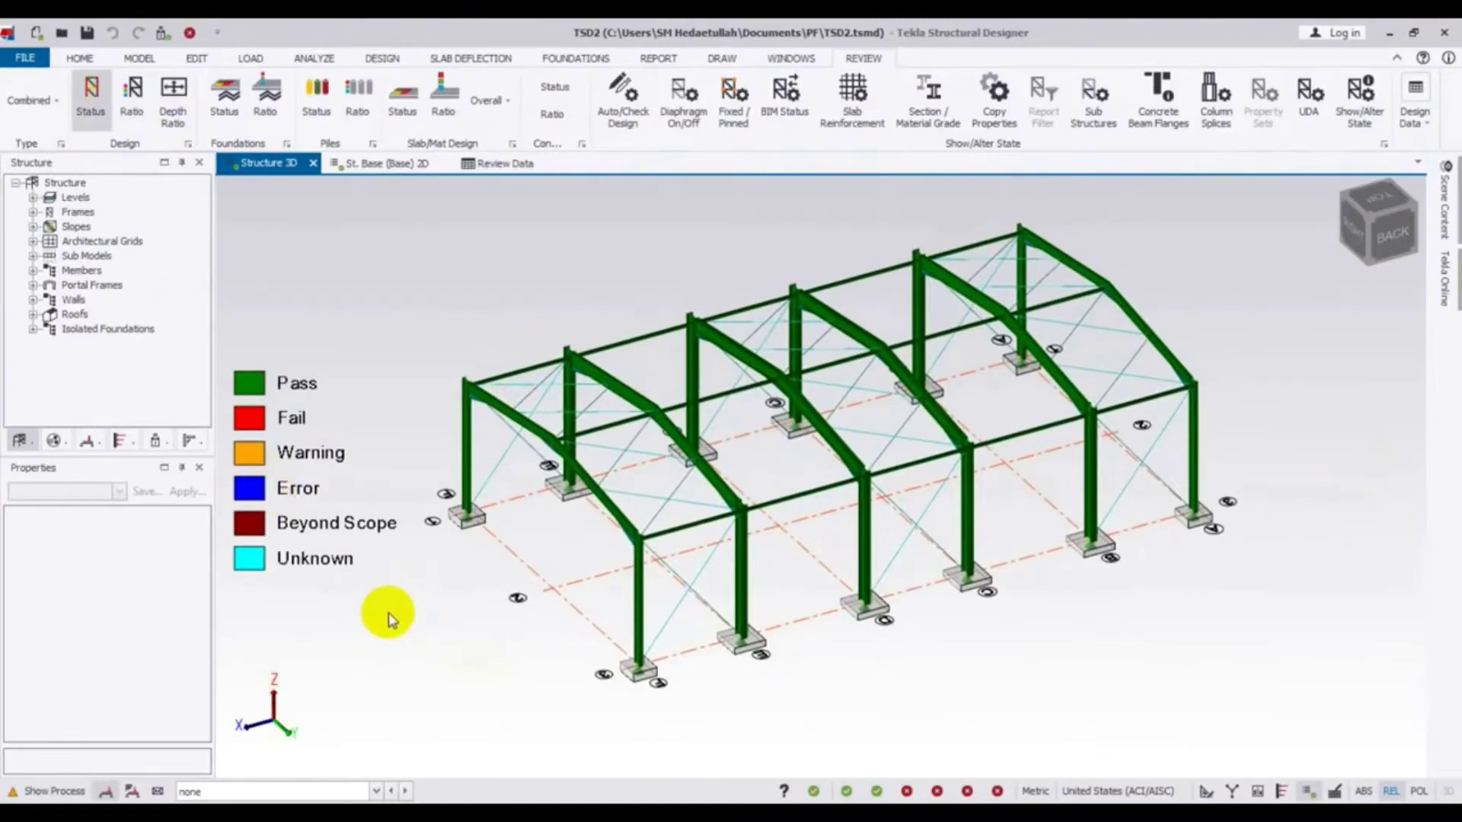
# Review the pile status, pile ratio and foundation status of the structure, and return to the member design status.
pyautogui.moveTo(411, 630); pyautogui.dragTo(412, 620, button='middle')
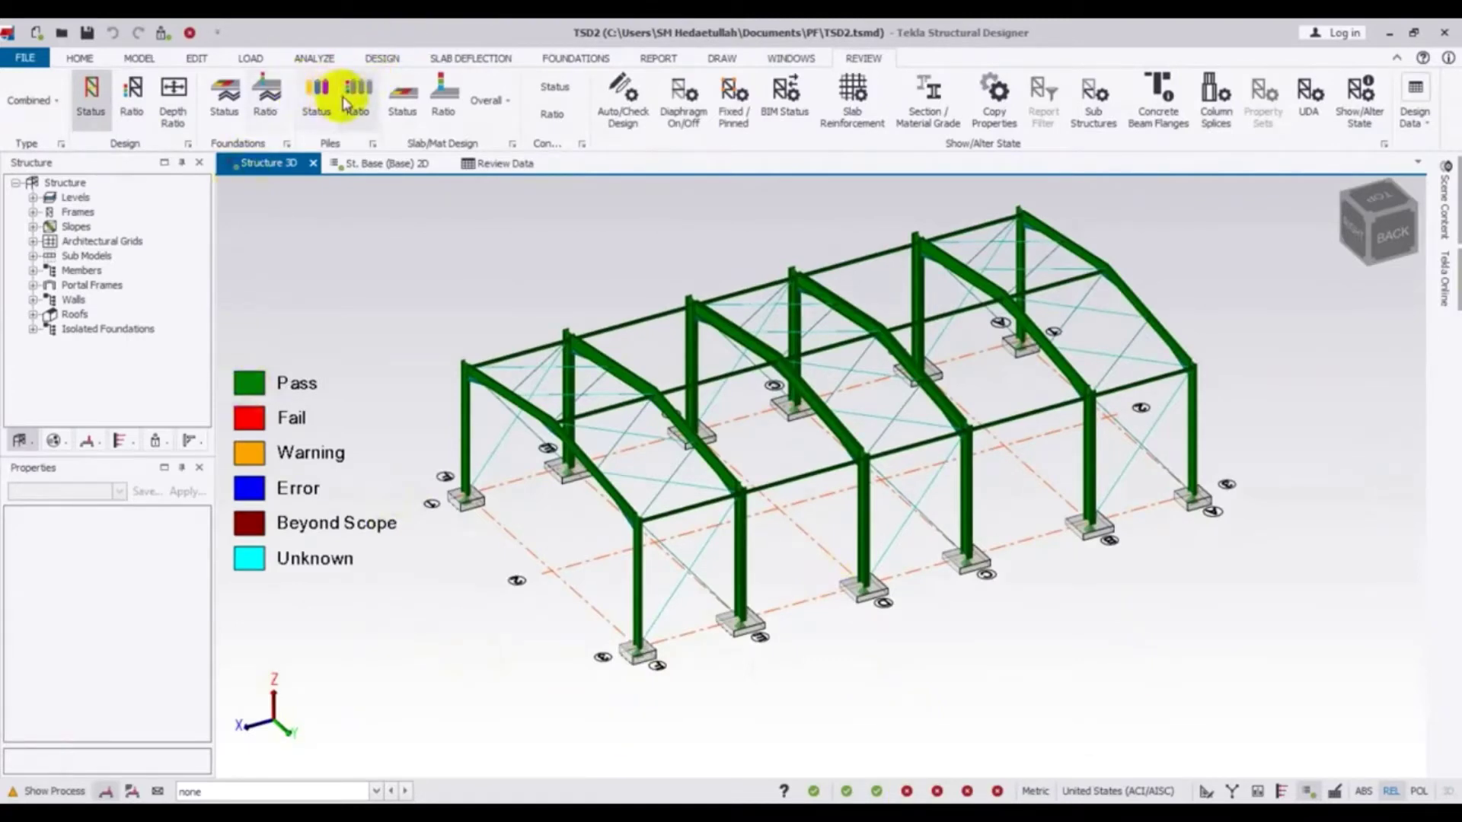
pyautogui.click(318, 98)
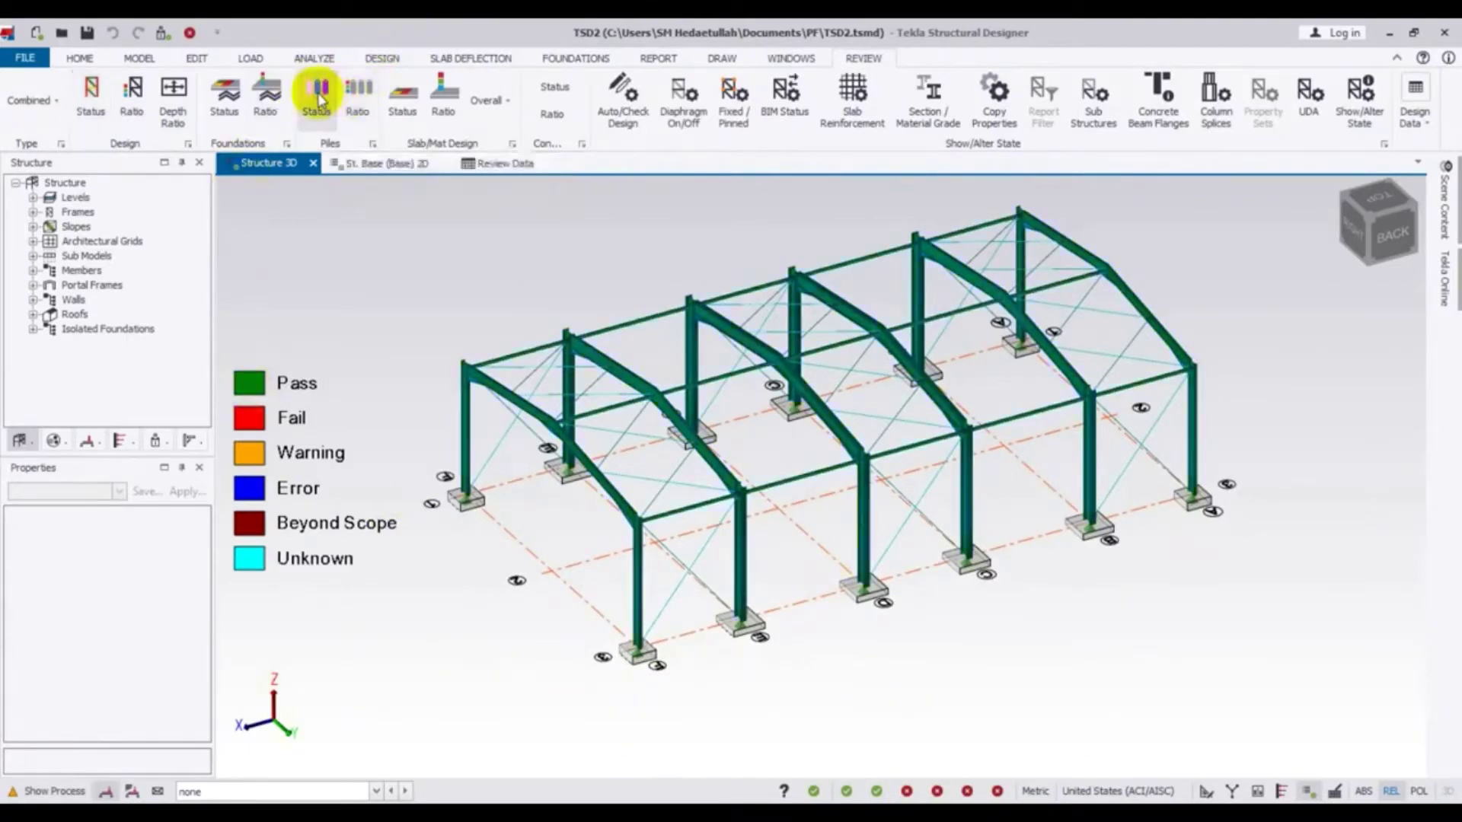
pyautogui.click(360, 103)
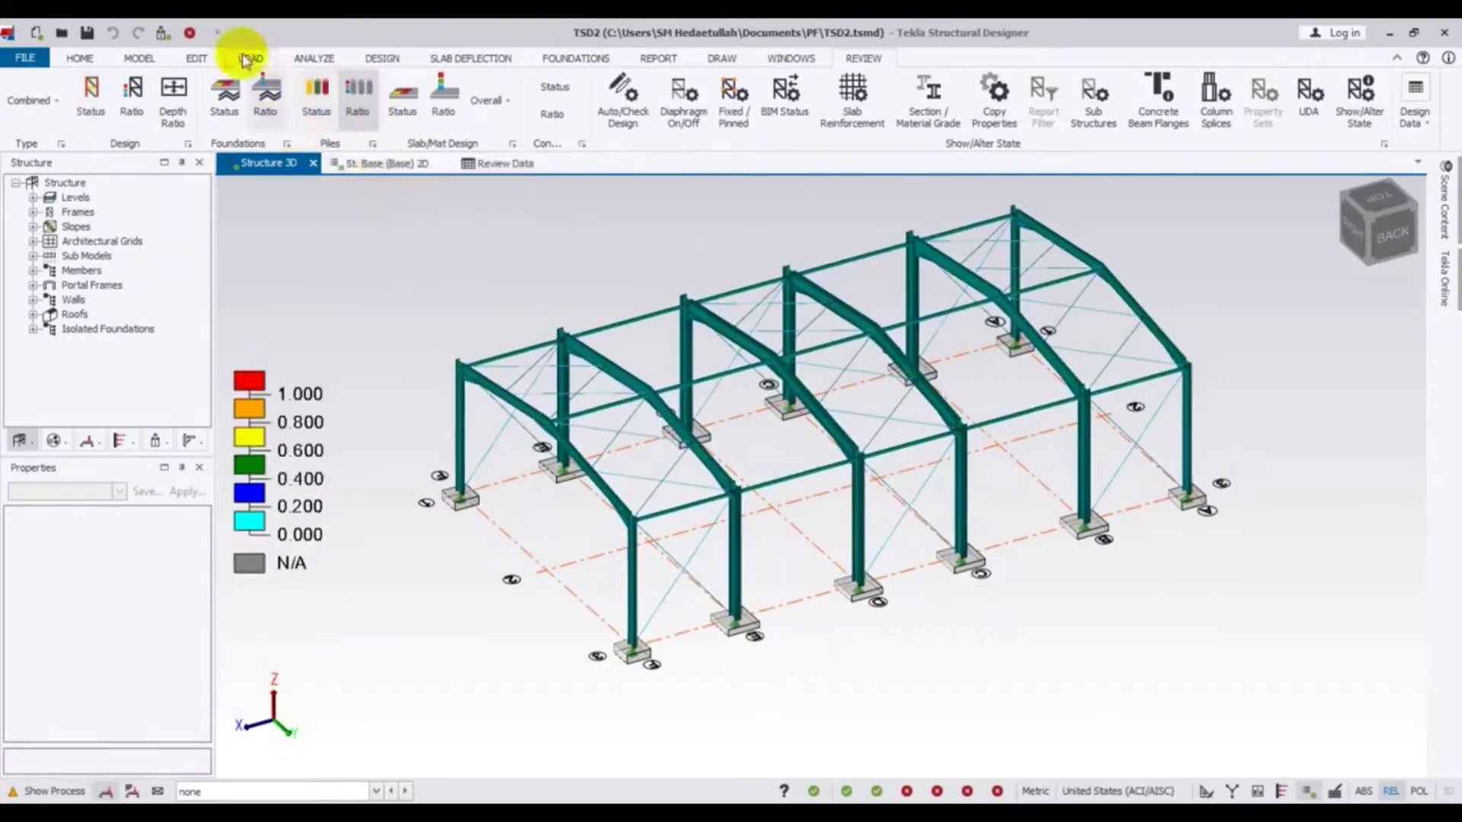
pyautogui.click(222, 98)
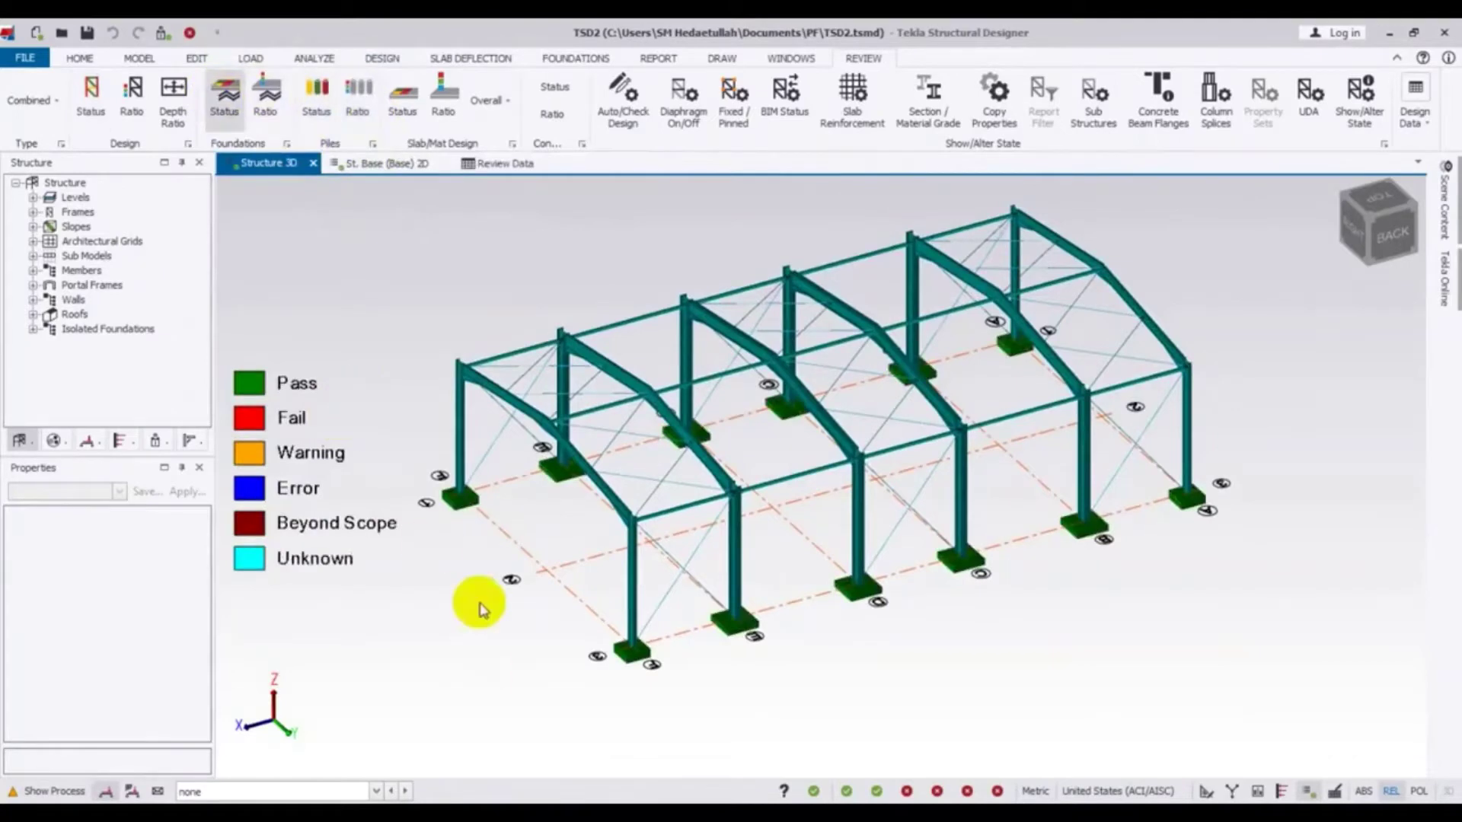
pyautogui.click(86, 88)
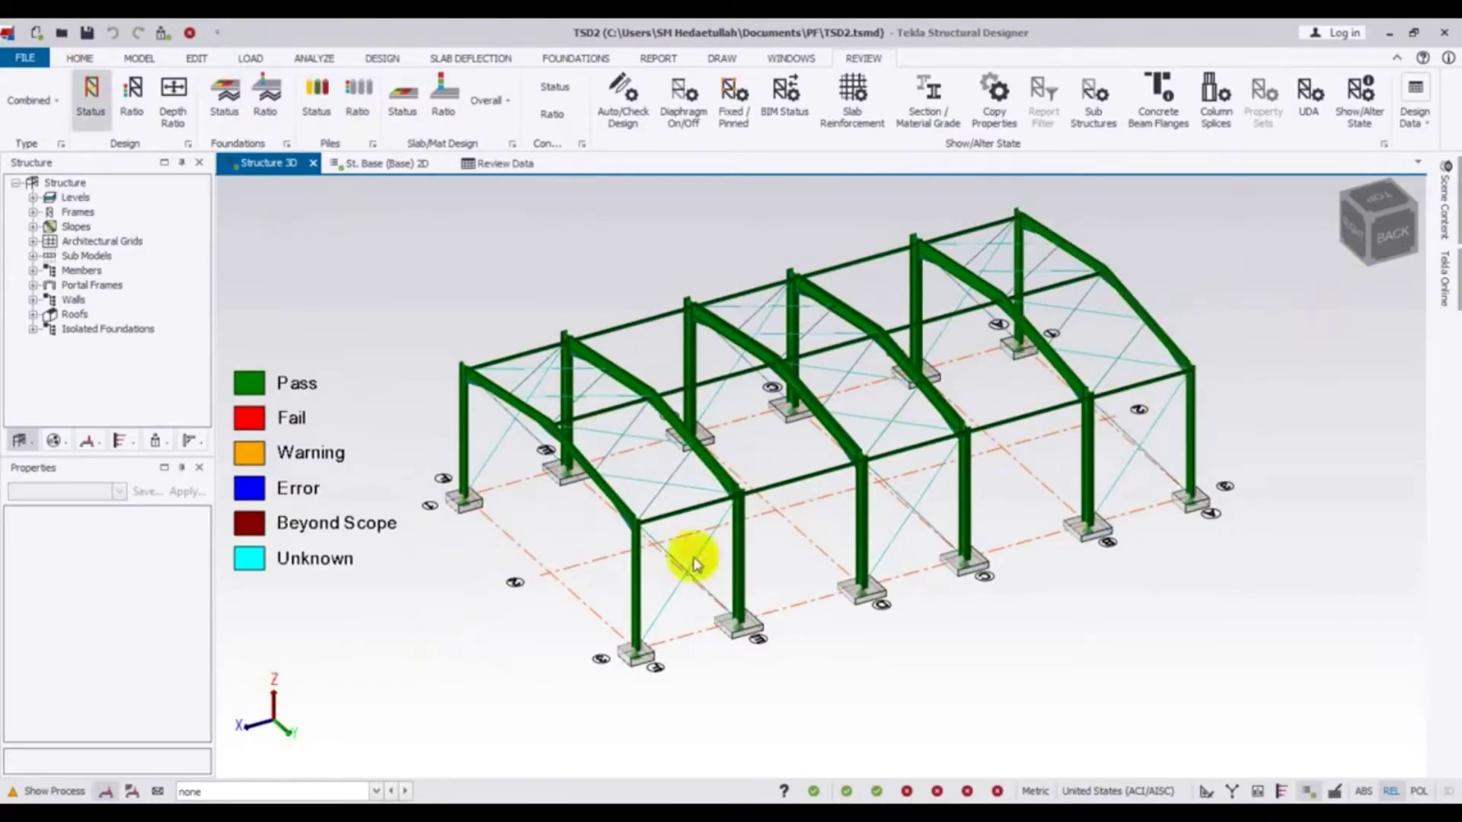
# Examine the eaves connections and rafter haunches of the end portal frame on grid line F in the 3D structure.
pyautogui.moveTo(629, 529)
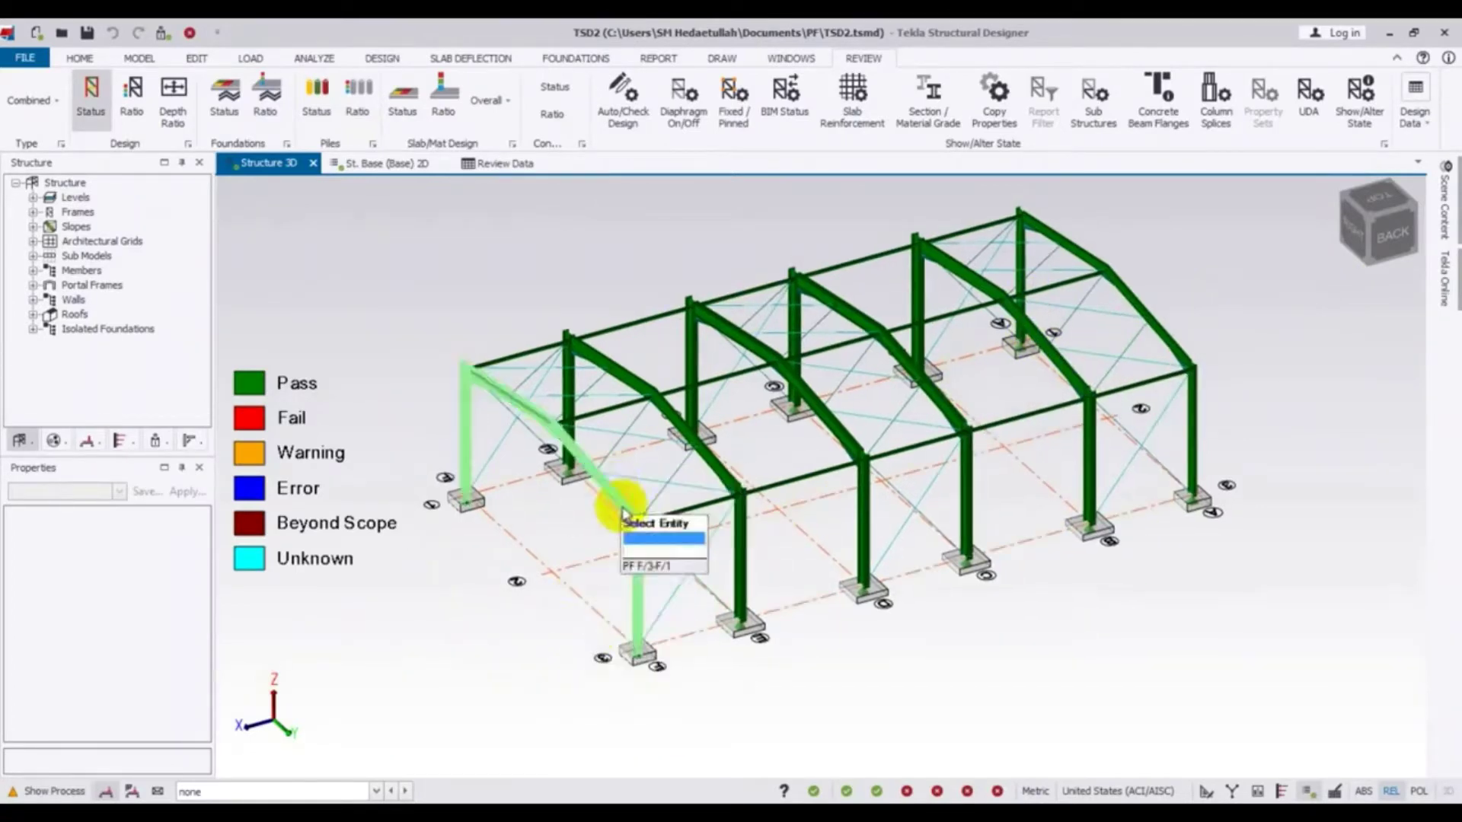
pyautogui.scroll(10, 603, 539)
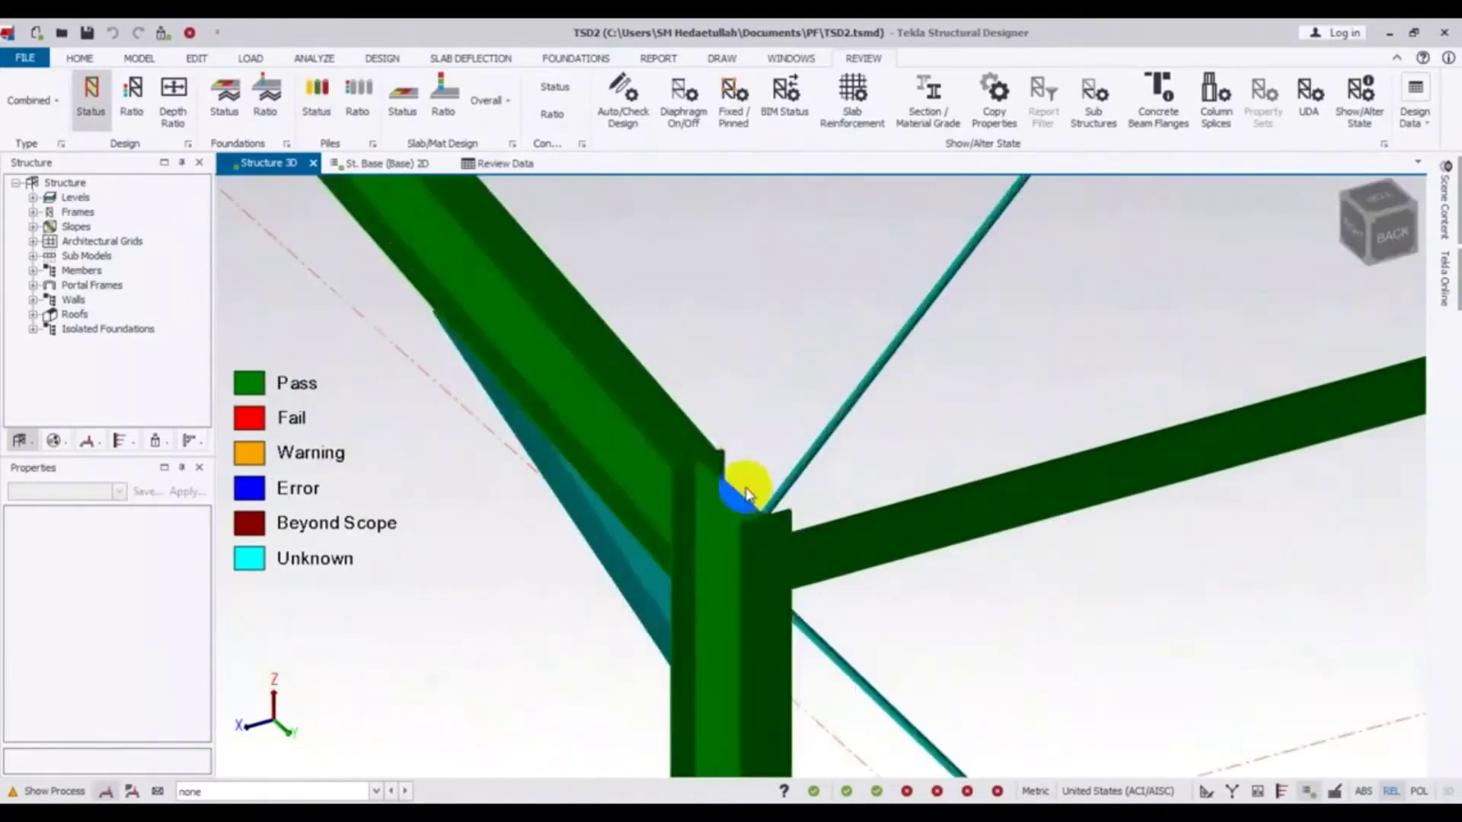
pyautogui.scroll(8, 522, 724)
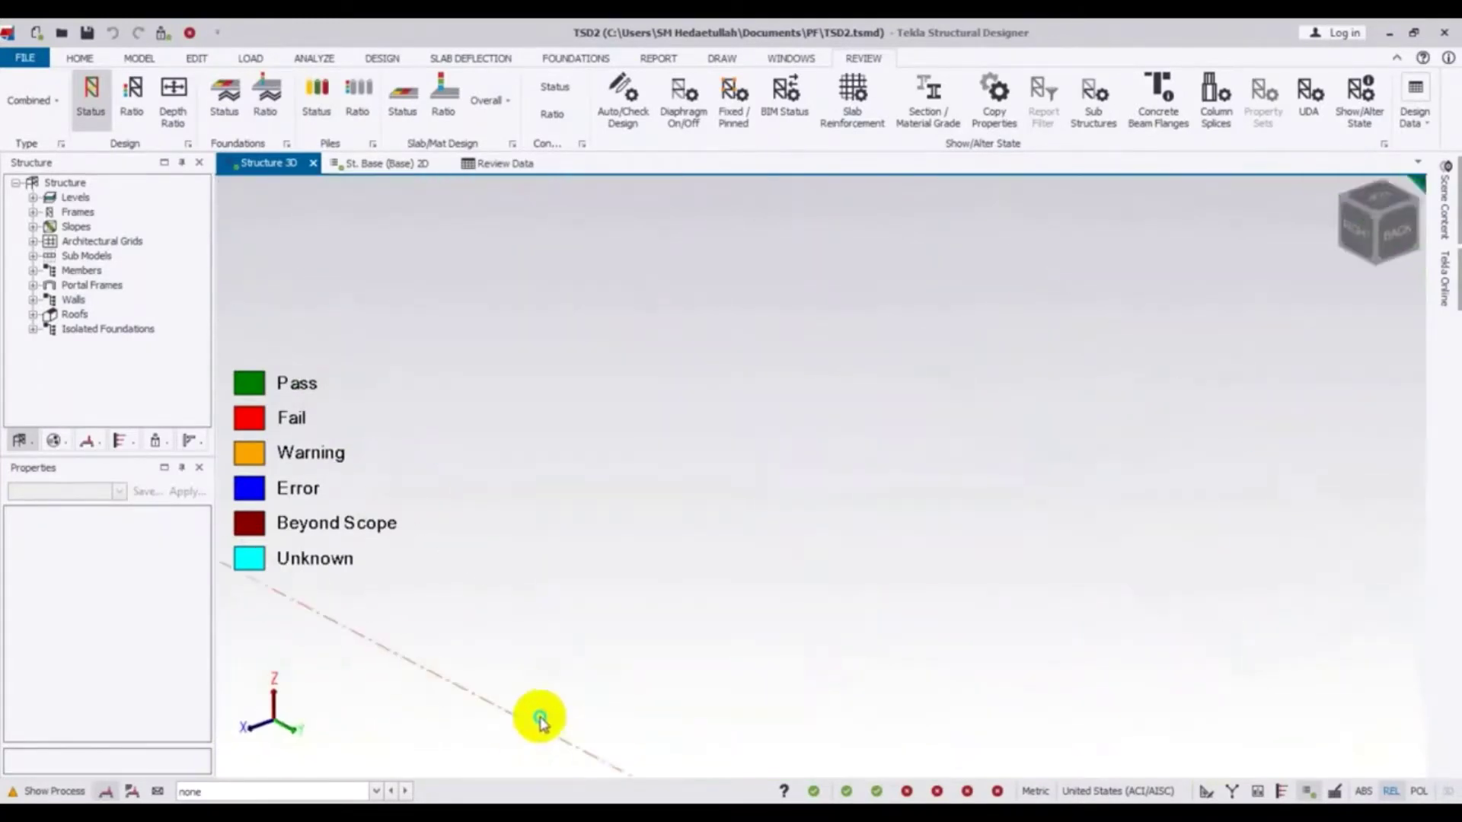
pyautogui.scroll(-5, 524, 712)
pyautogui.scroll(-2, 555, 561)
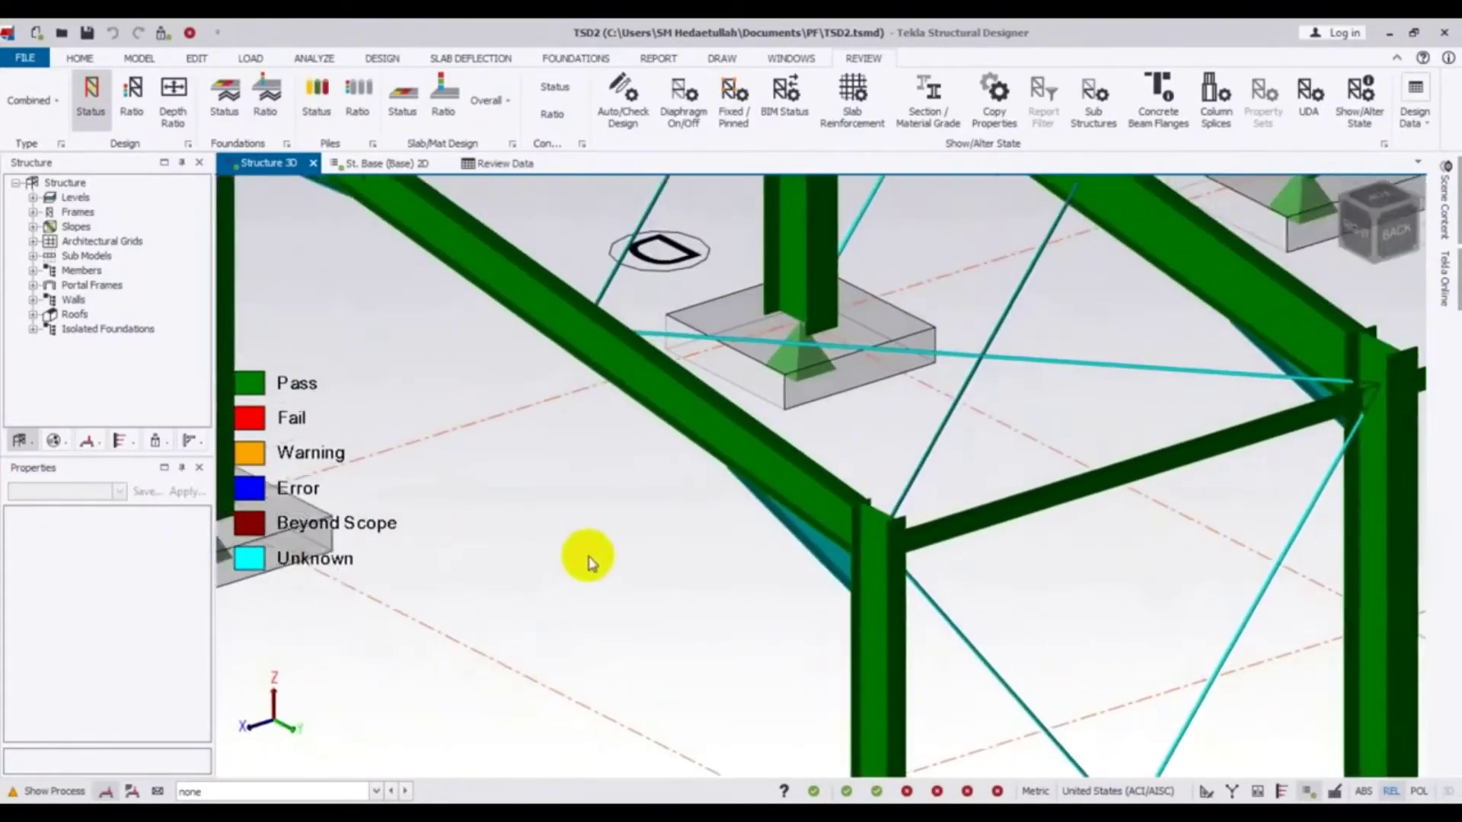
pyautogui.scroll(-4, 590, 562)
pyautogui.scroll(2, 865, 614)
pyautogui.scroll(6, 619, 408)
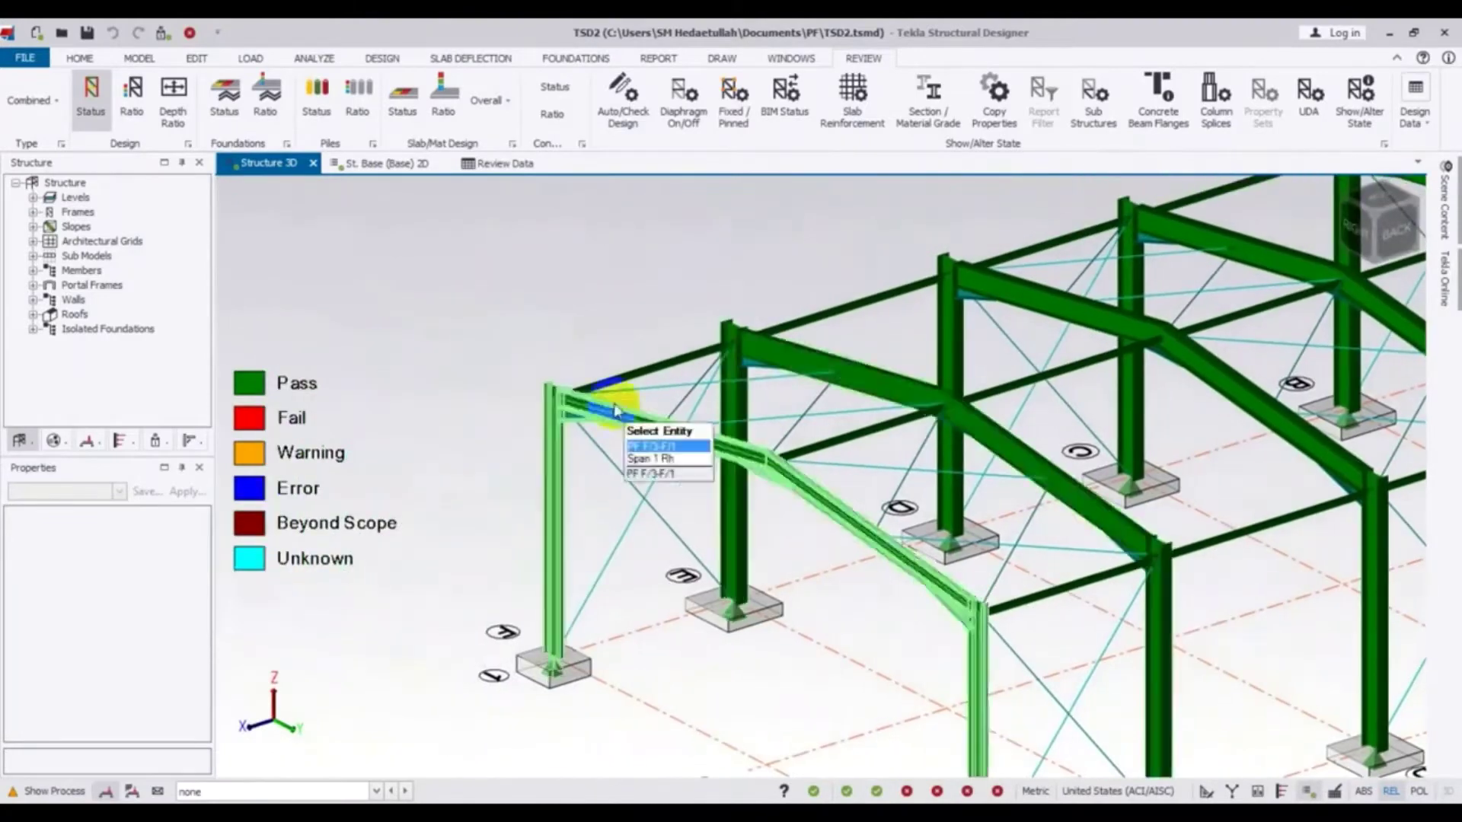
pyautogui.scroll(5, 557, 431)
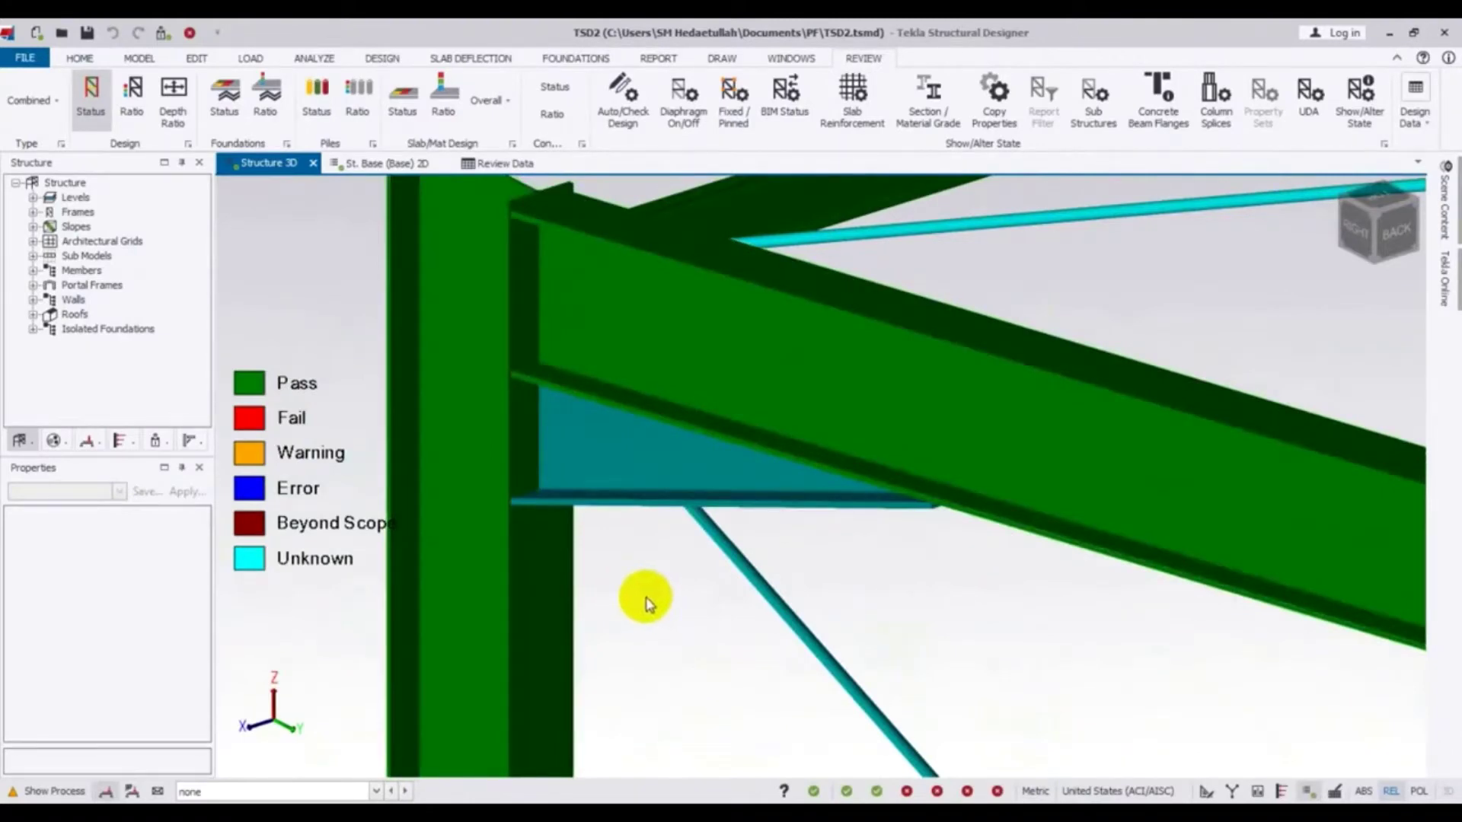
pyautogui.moveTo(646, 600); pyautogui.dragTo(646, 620, button='middle')
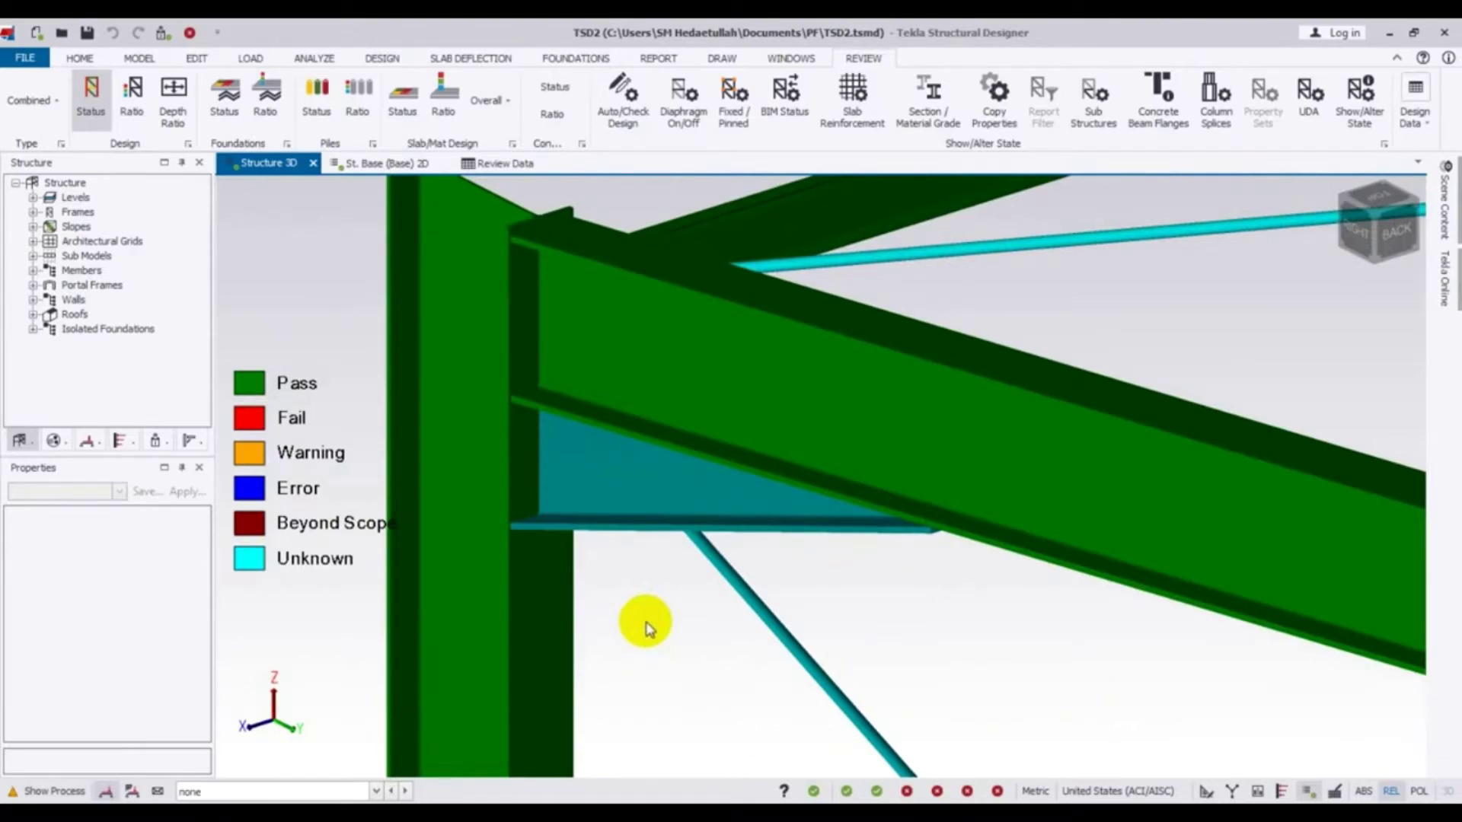
pyautogui.scroll(-2, 648, 628)
pyautogui.scroll(-4, 648, 628)
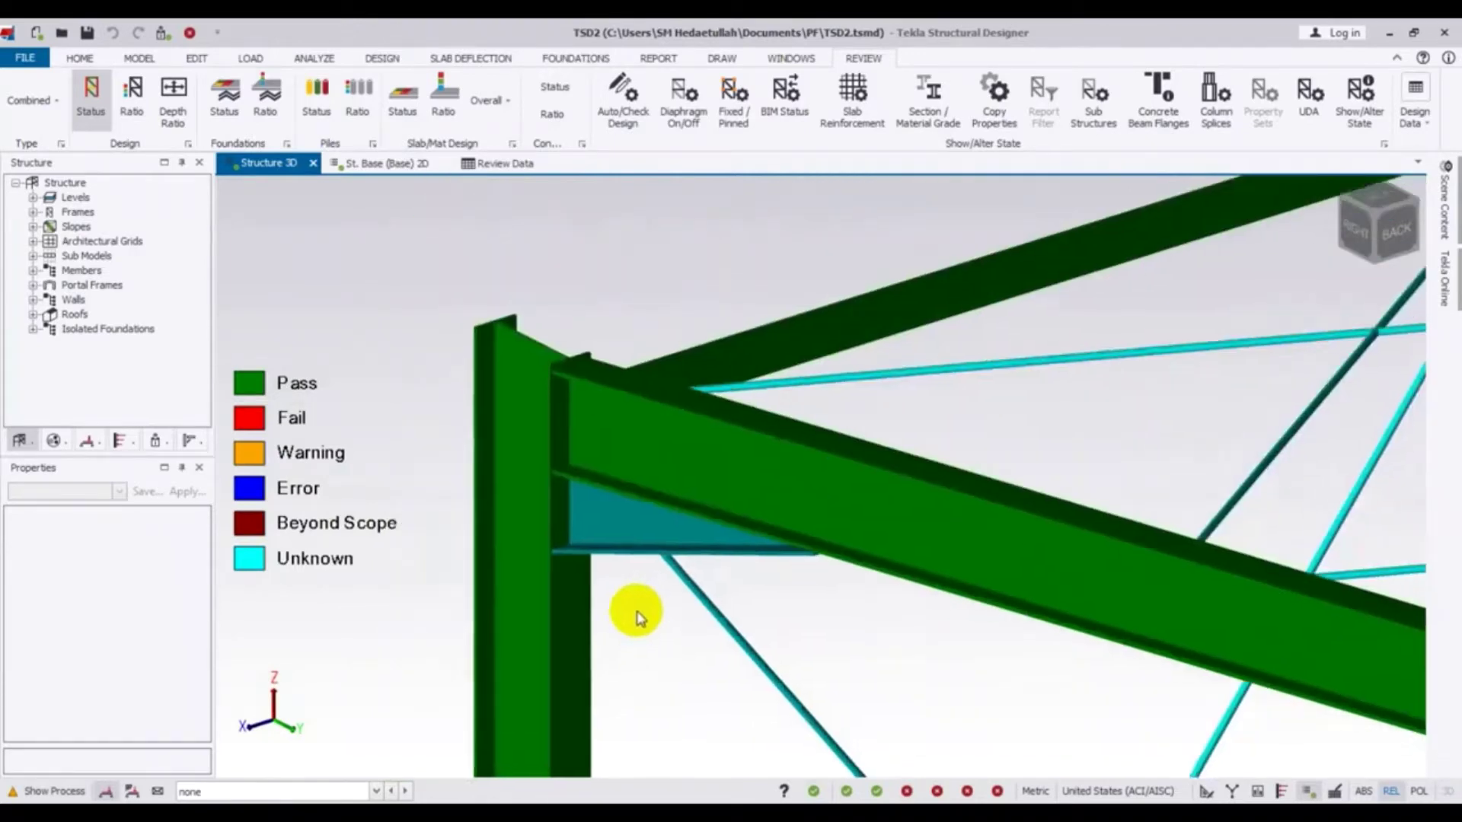
pyautogui.scroll(-3, 617, 507)
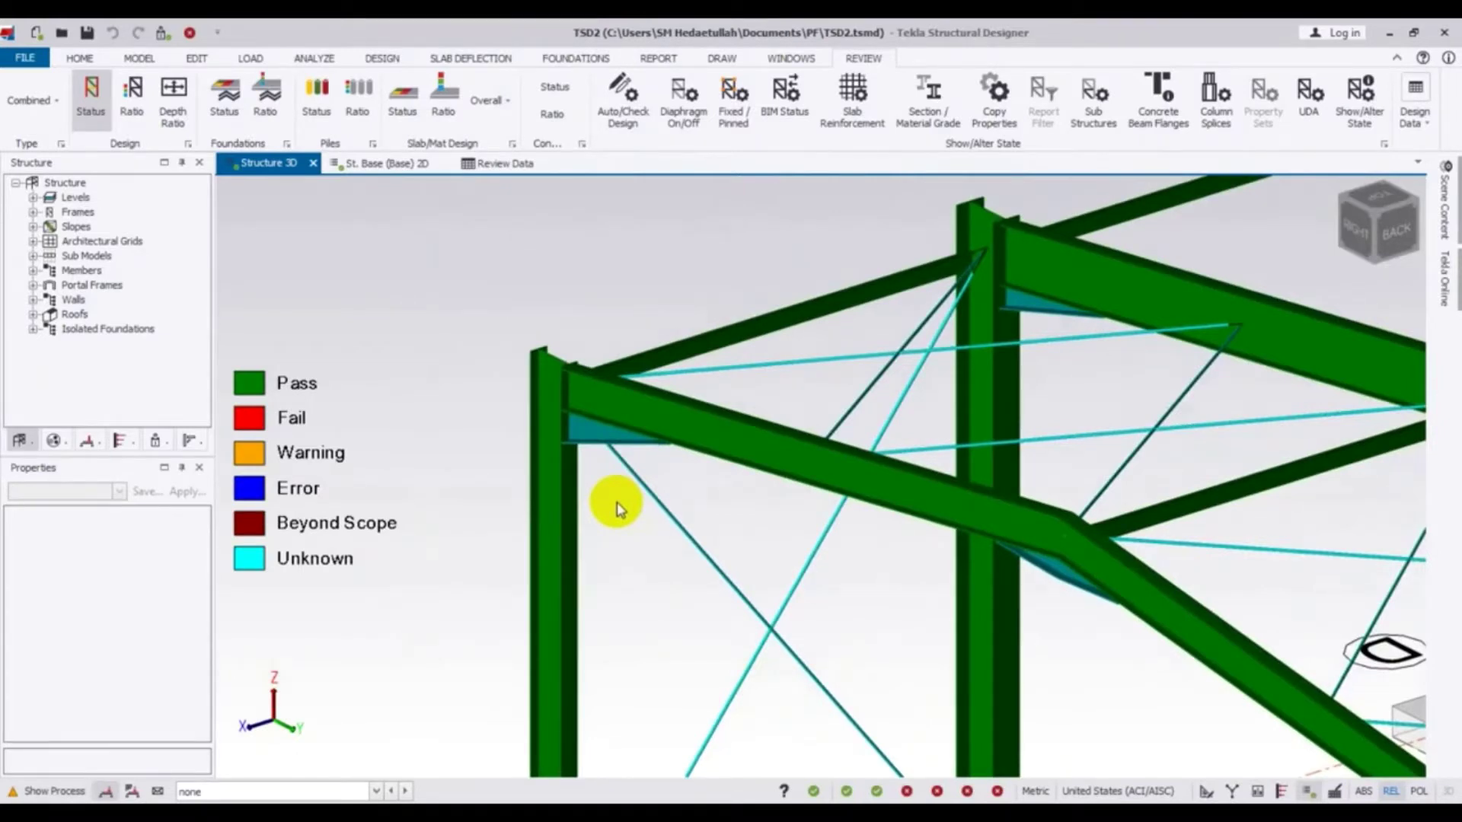
pyautogui.scroll(-5, 617, 507)
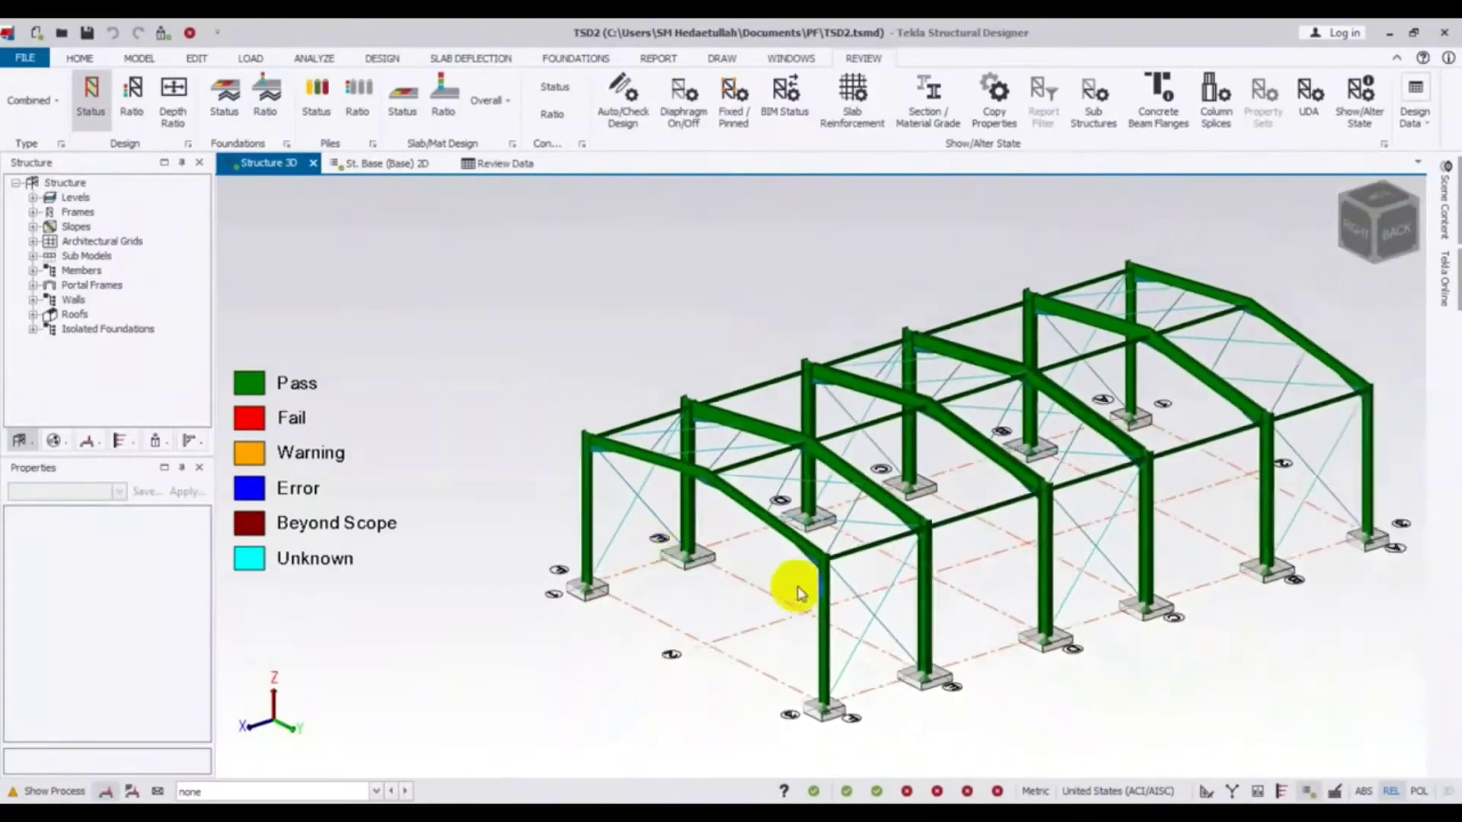
pyautogui.scroll(-2, 800, 592)
# Export portal frame PF E/3-E/1, the second frame from the near end, to Portal Frame Designer.
pyautogui.moveTo(1087, 434)
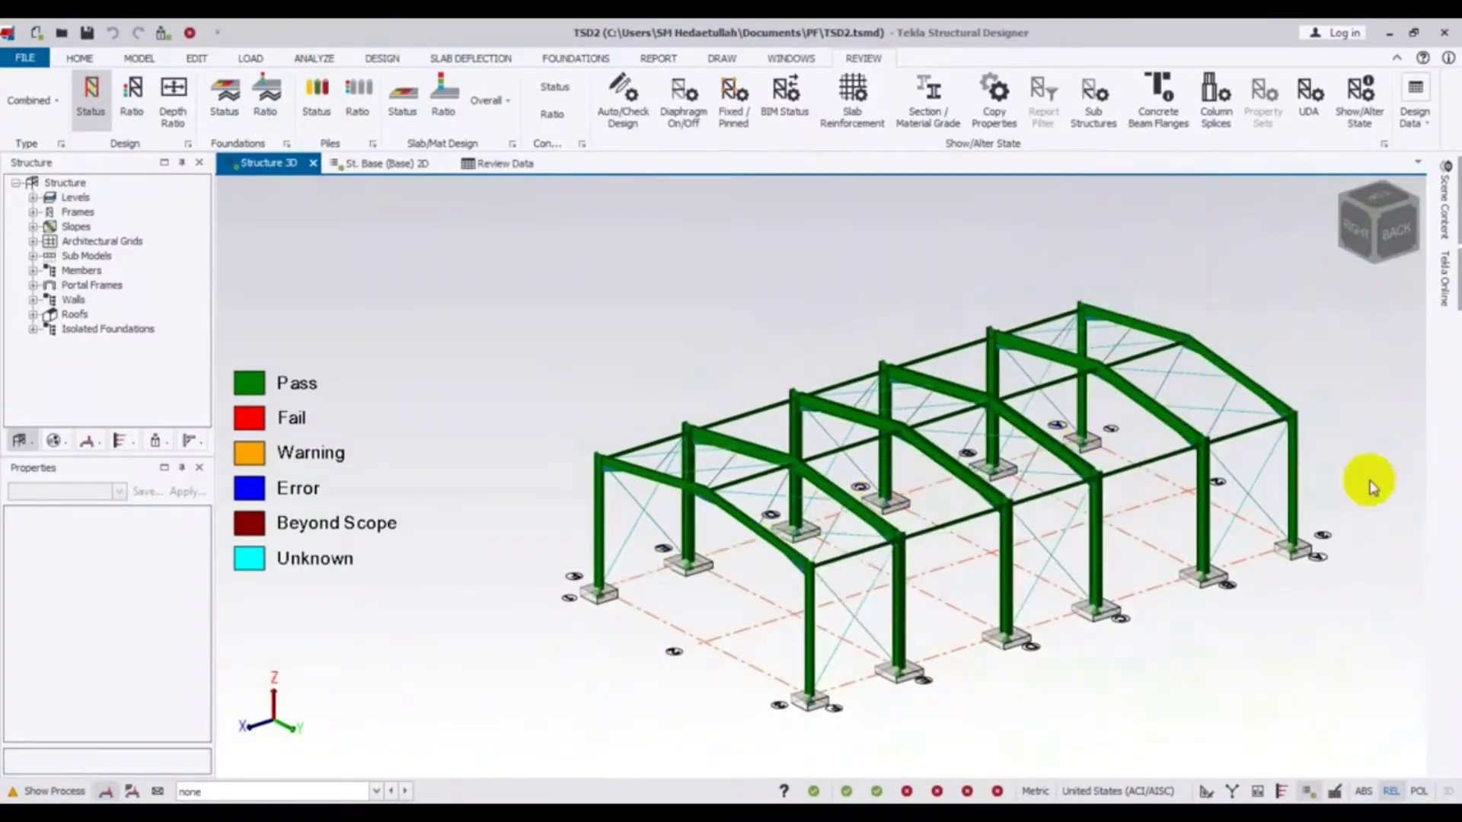
pyautogui.moveTo(1331, 604); pyautogui.dragTo(1244, 597, button='middle')
pyautogui.moveTo(990, 439)
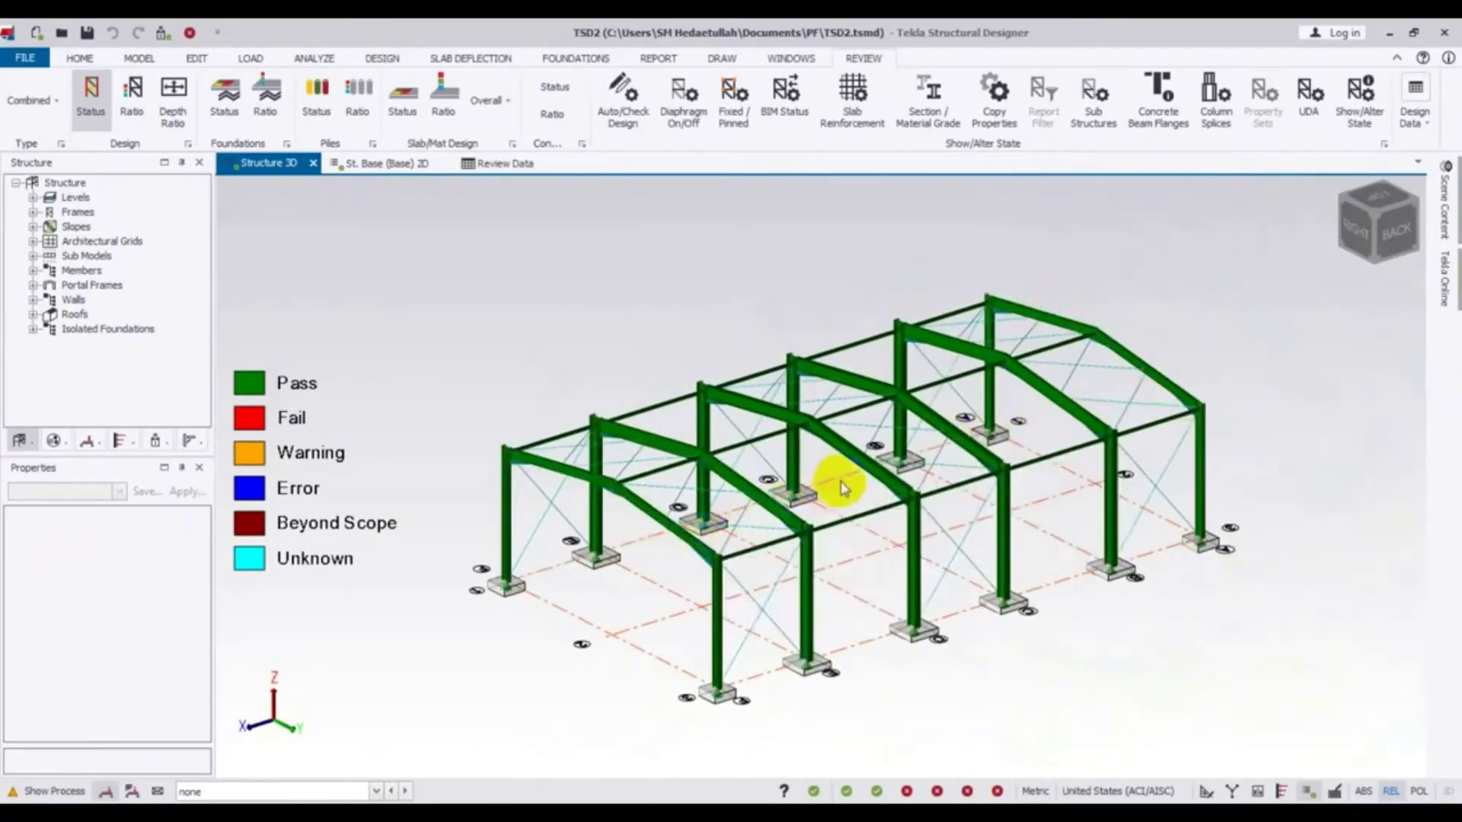
pyautogui.moveTo(980, 464)
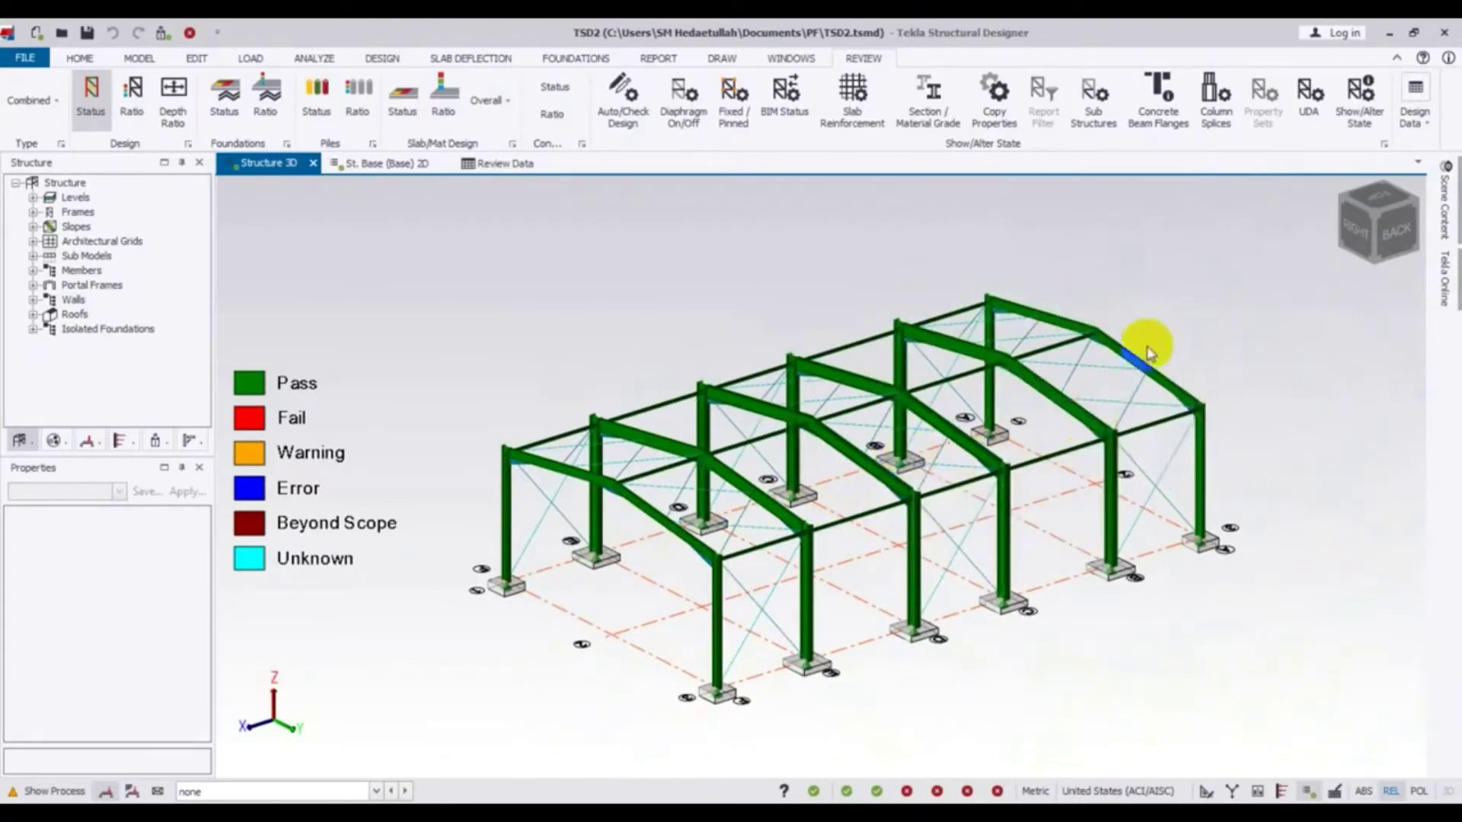
pyautogui.moveTo(561, 712); pyautogui.dragTo(522, 716, button='middle')
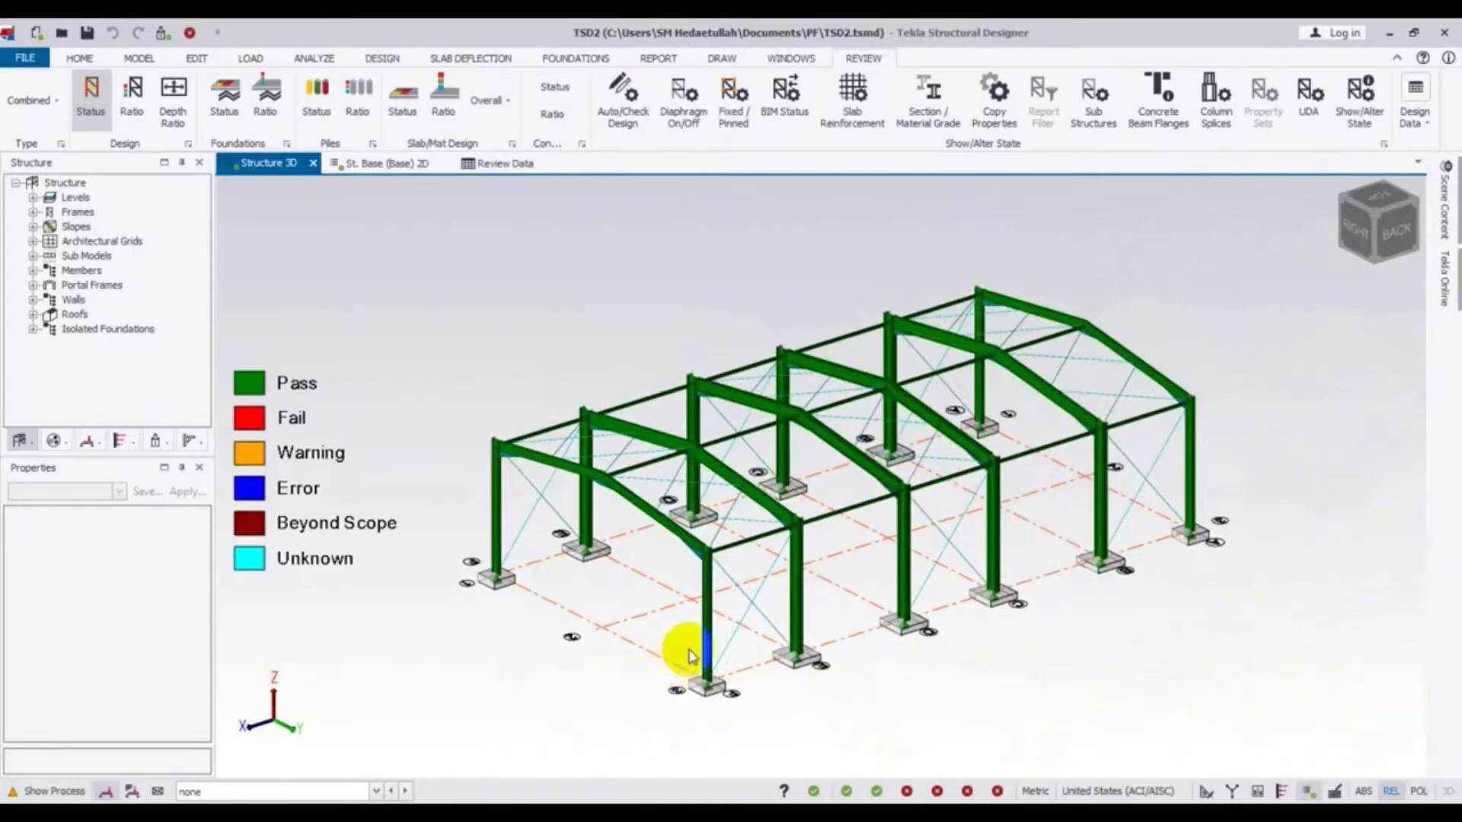
pyautogui.moveTo(706, 638)
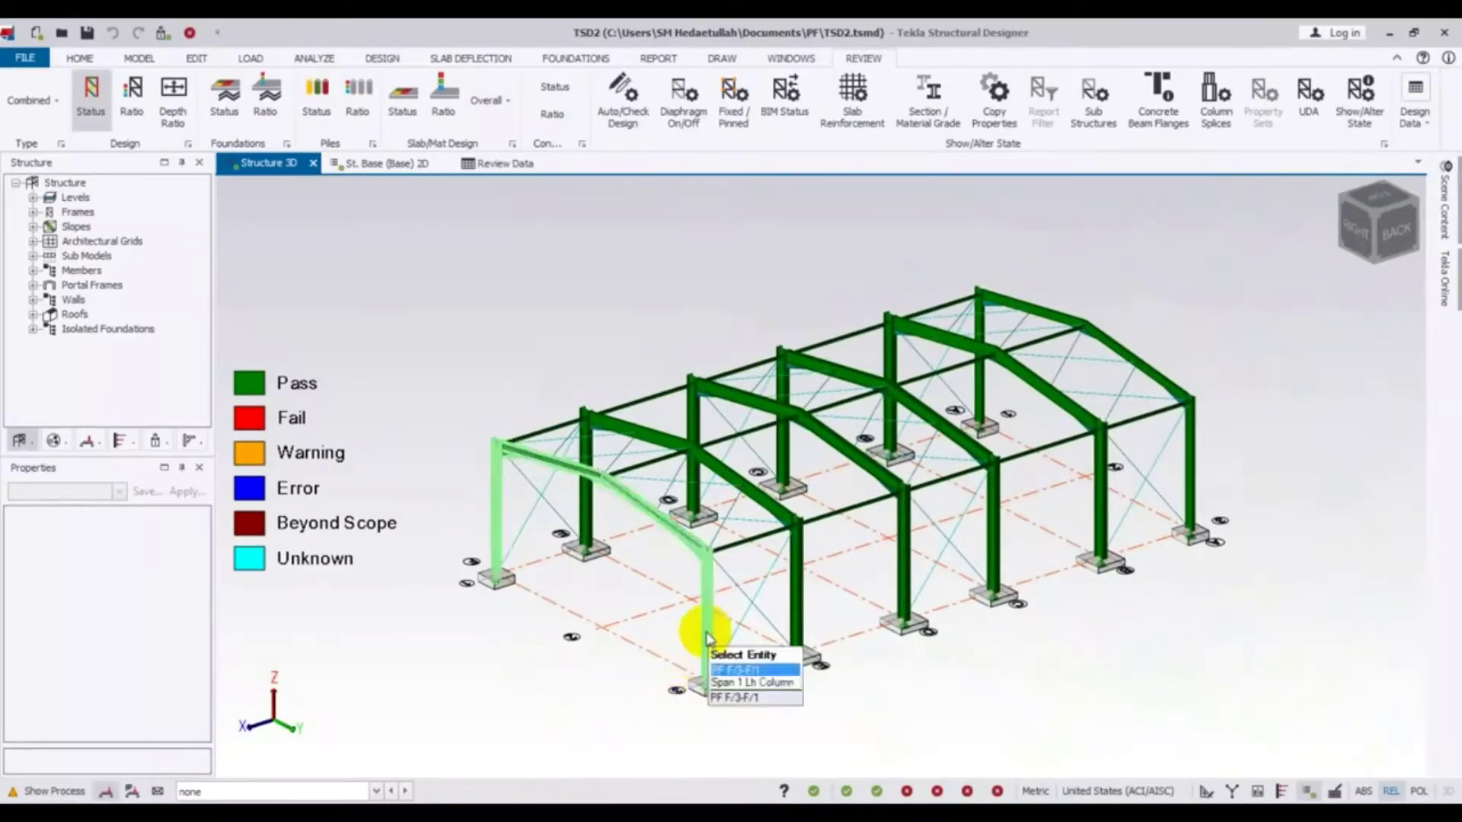
pyautogui.click(801, 590)
pyautogui.moveTo(835, 678); pyautogui.dragTo(829, 676, button='middle')
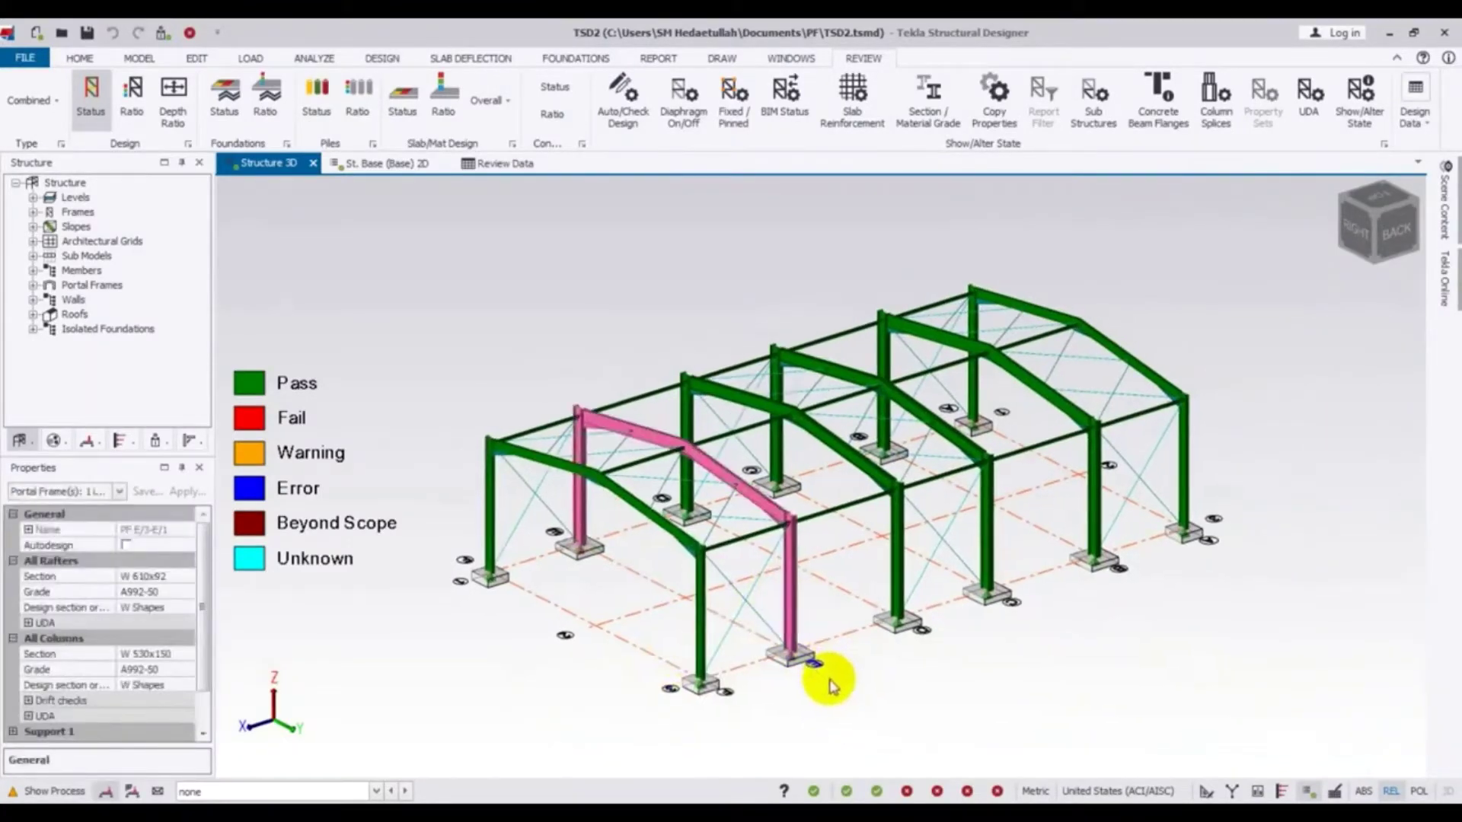
pyautogui.moveTo(737, 480)
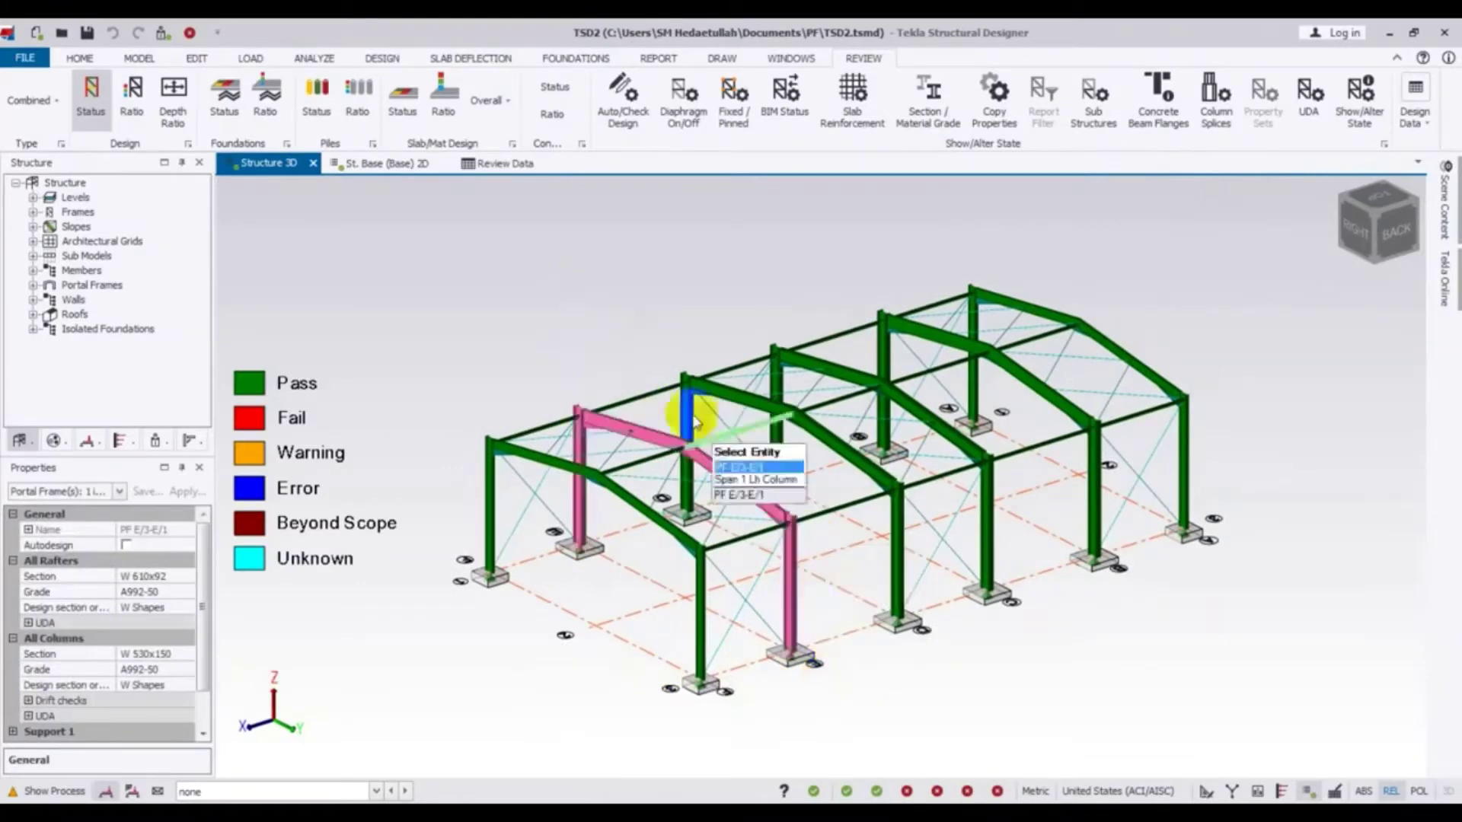
pyautogui.moveTo(943, 712); pyautogui.dragTo(930, 712, button='middle')
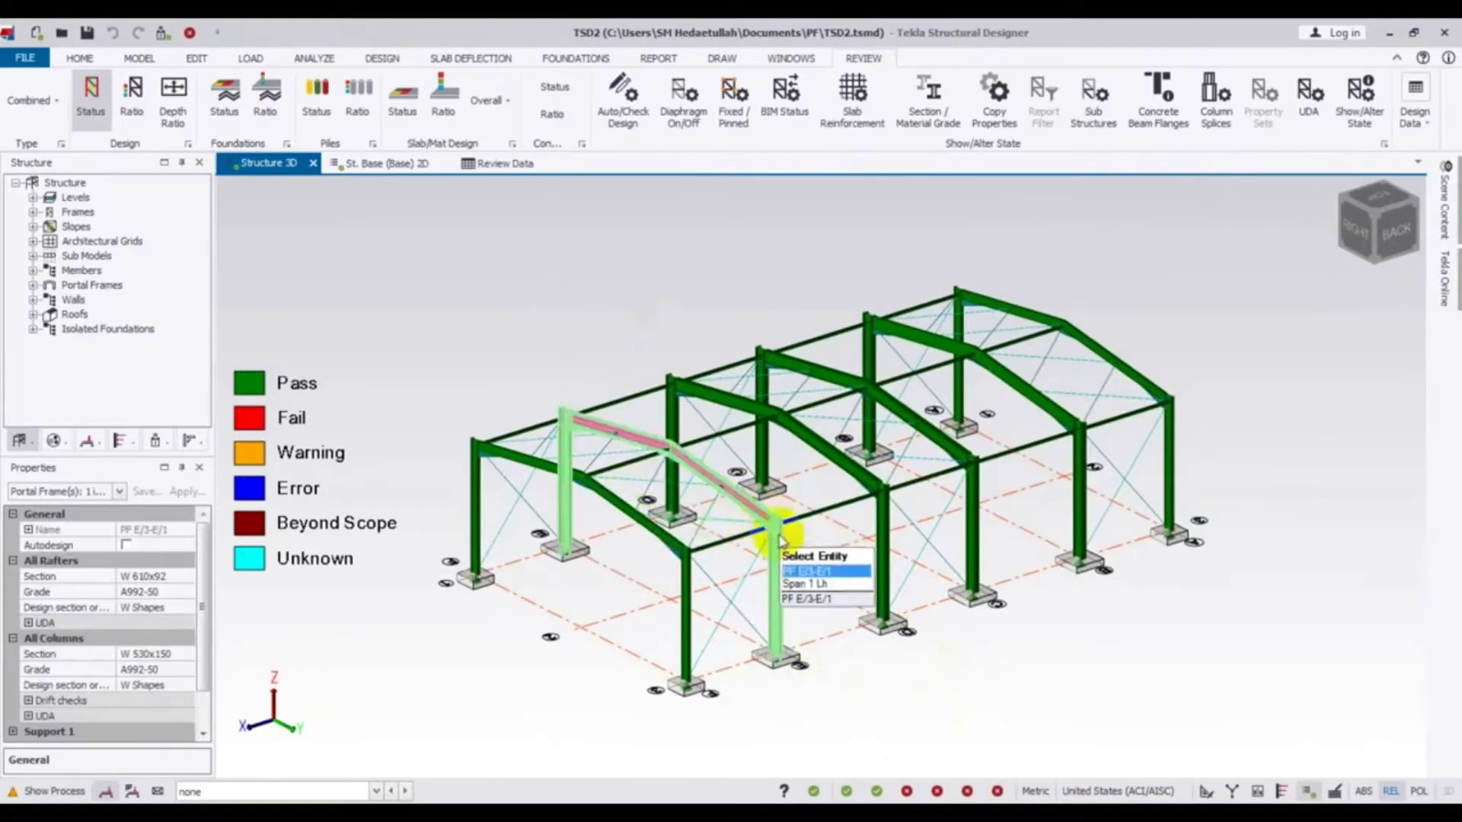
pyautogui.moveTo(784, 563)
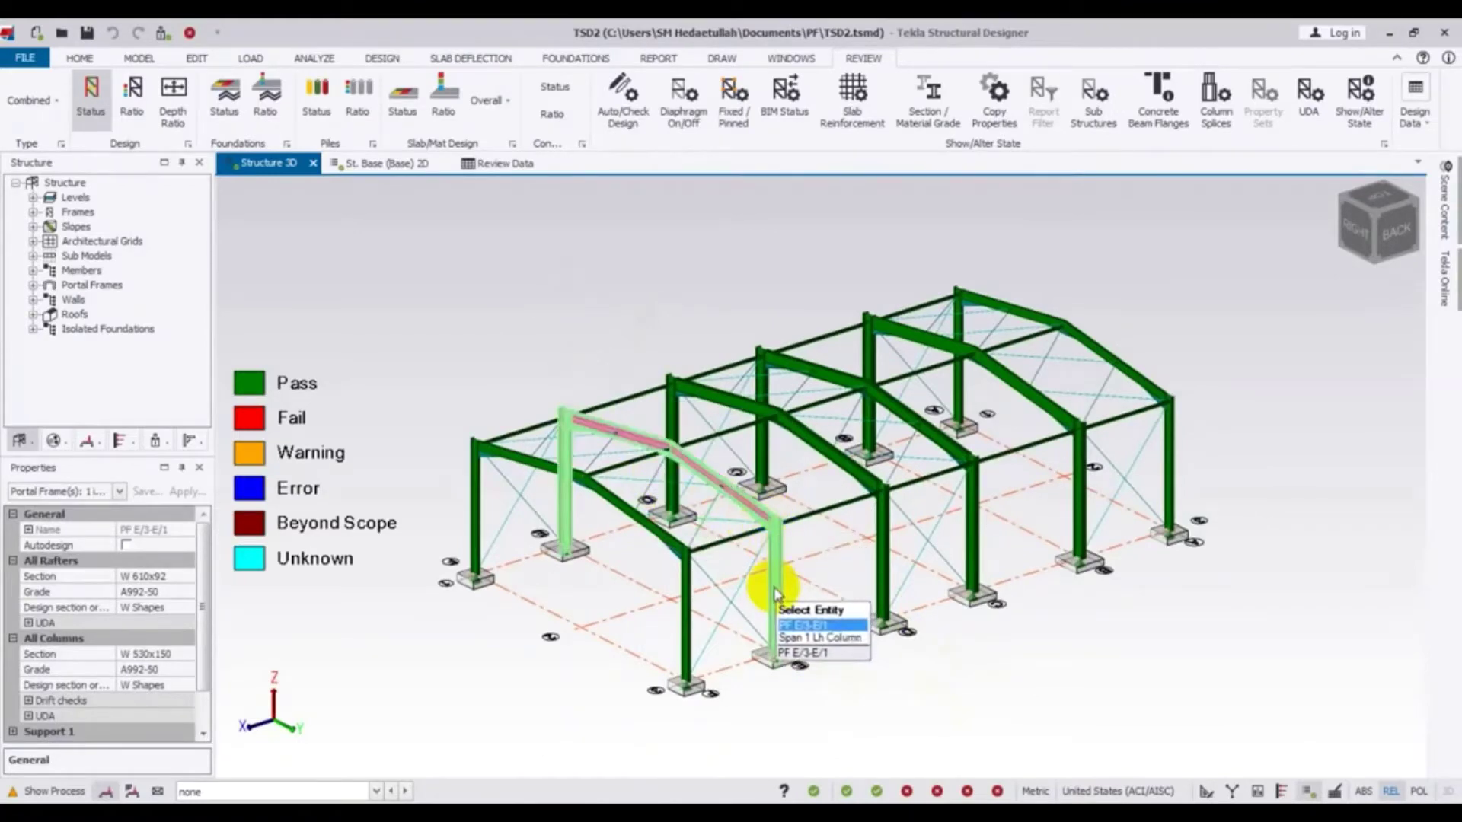
pyautogui.rightClick(775, 594)
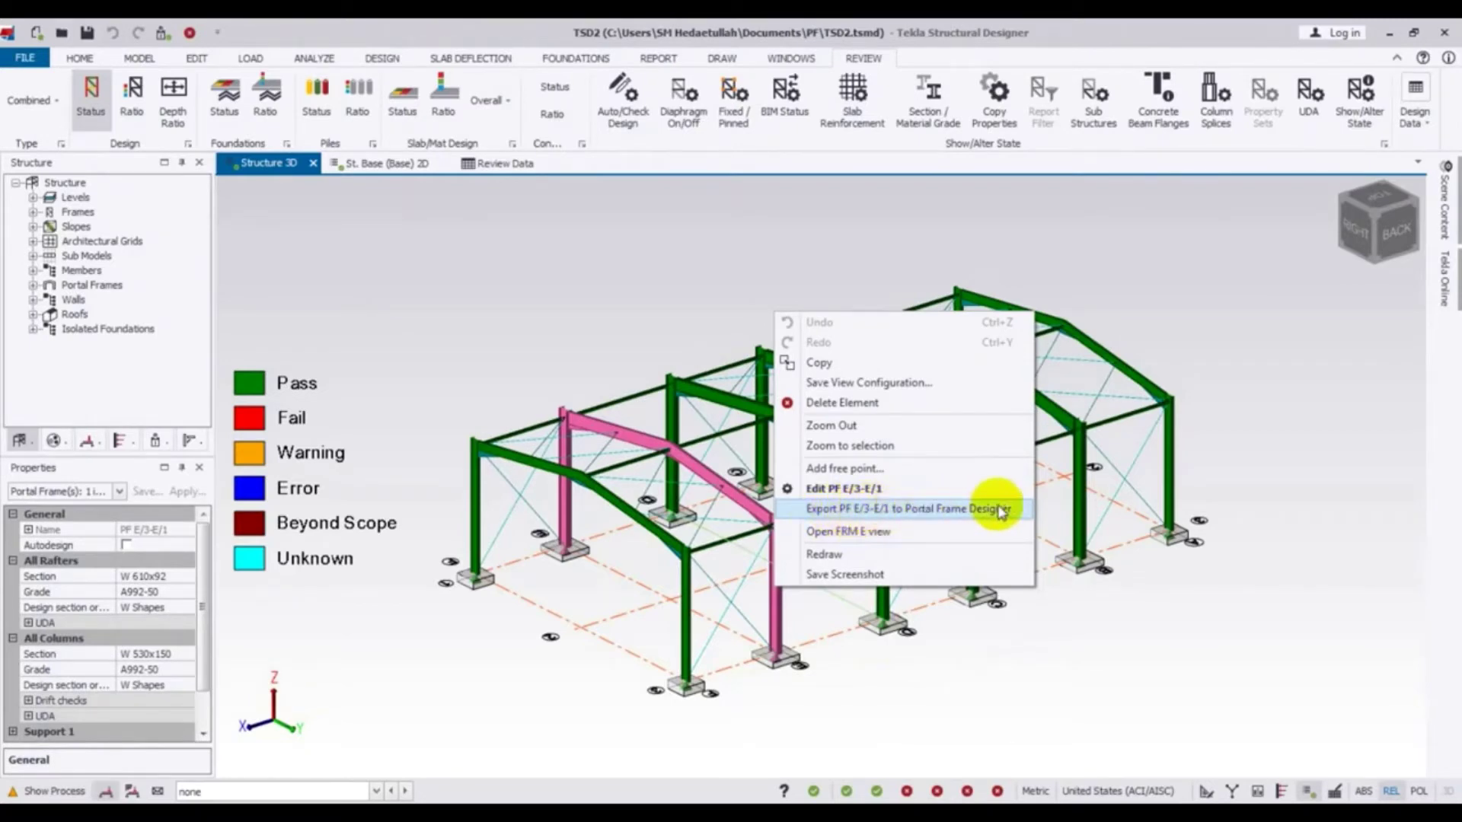
pyautogui.click(948, 509)
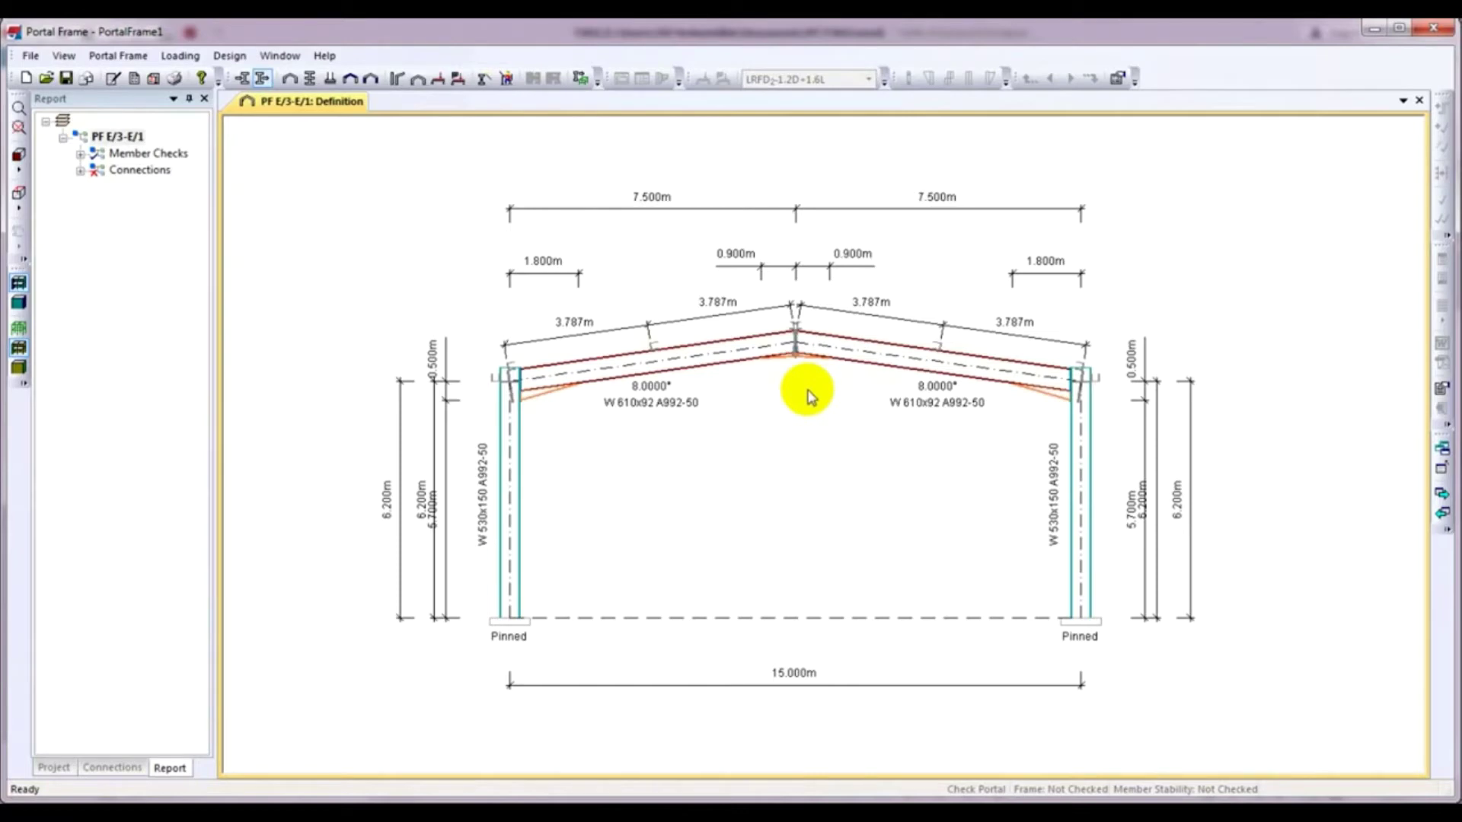
# Examine the exported frame's definition drawing, including rafter and column sections, eaves and apex haunches, and their dimensions.
pyautogui.moveTo(809, 396); pyautogui.dragTo(793, 396, button='middle')
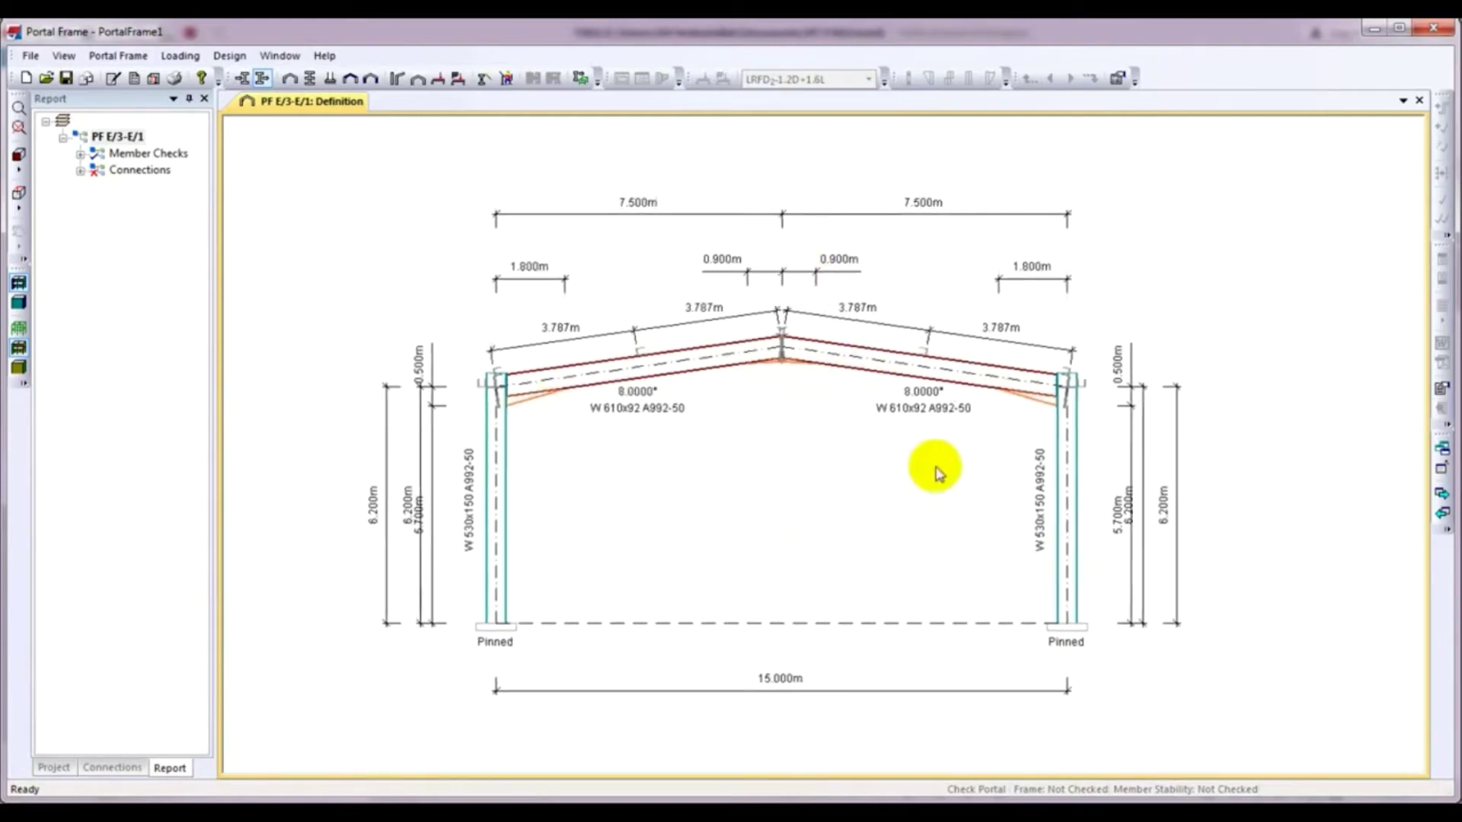
pyautogui.scroll(2, 697, 342)
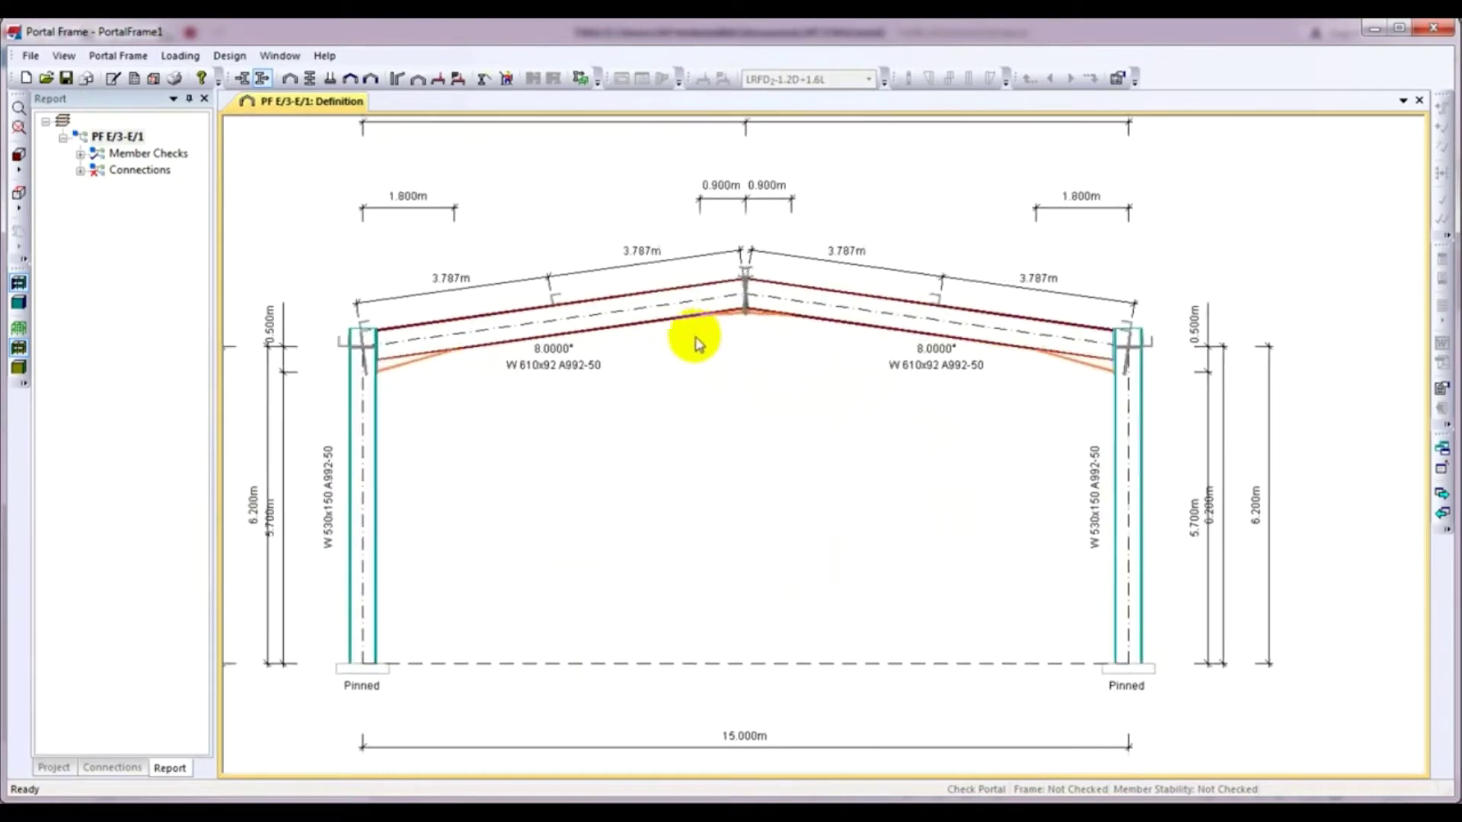
pyautogui.scroll(-2, 694, 344)
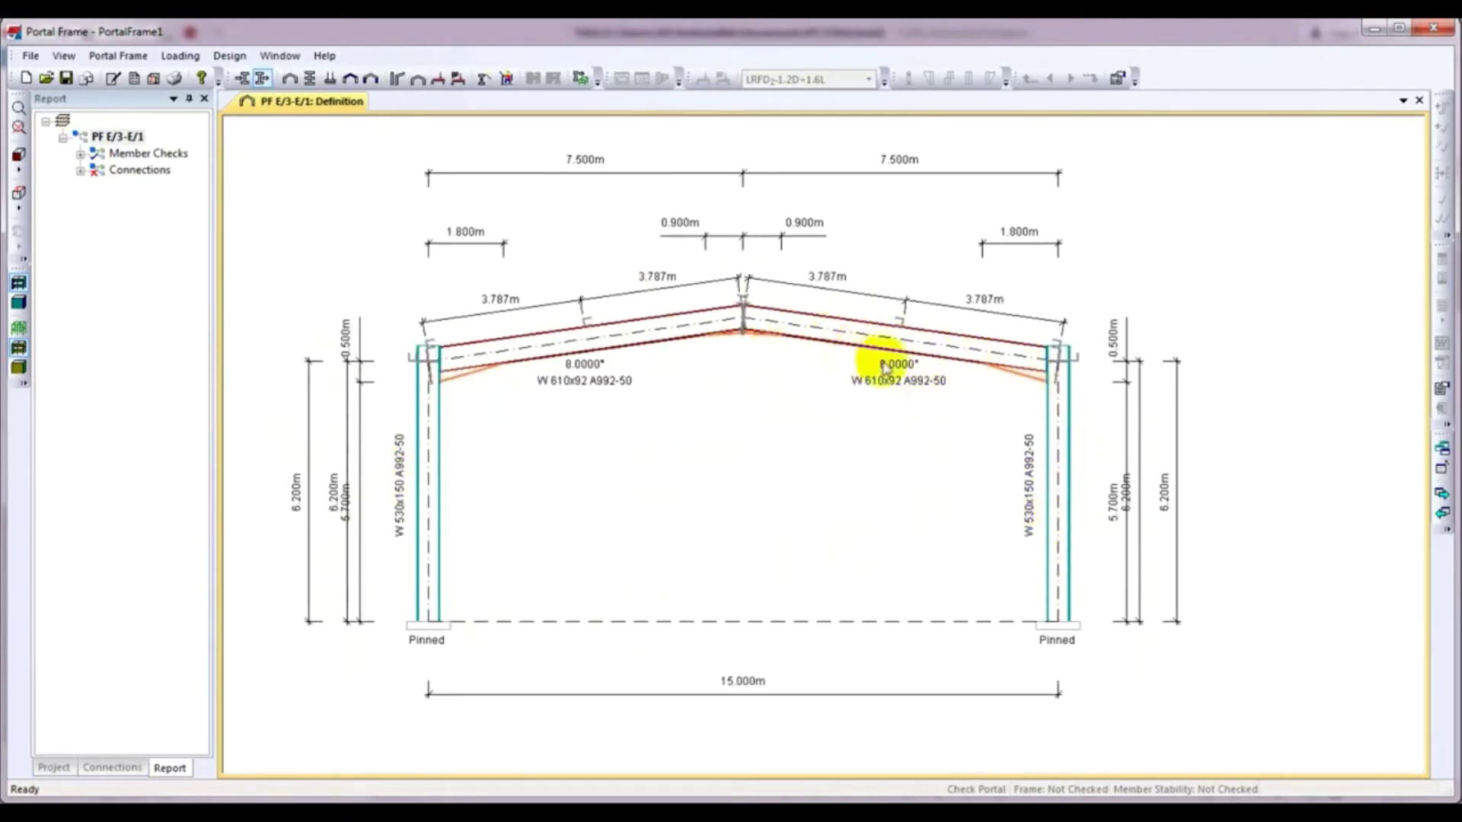
pyautogui.scroll(3, 899, 373)
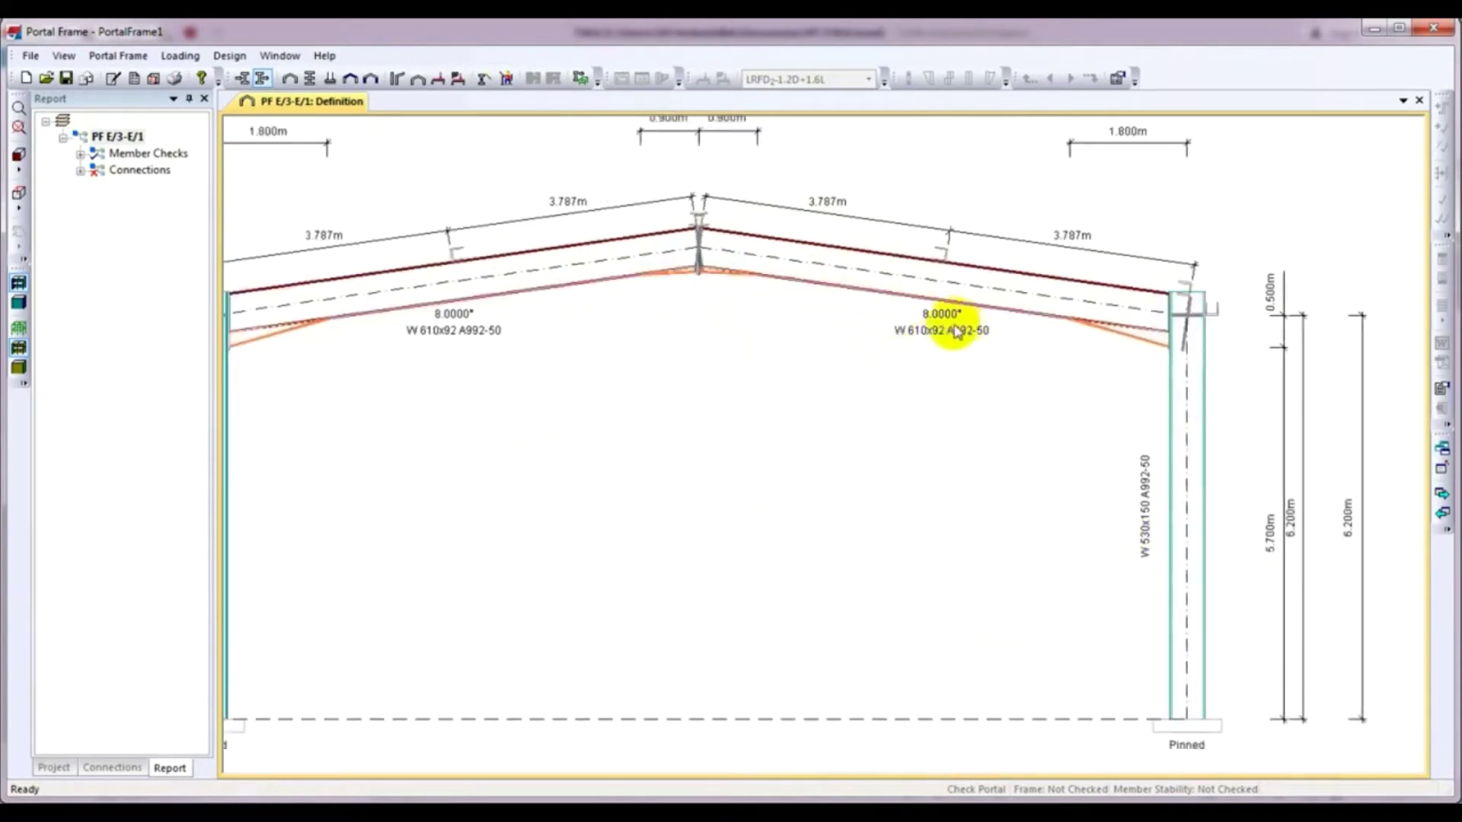
pyautogui.scroll(-3, 955, 332)
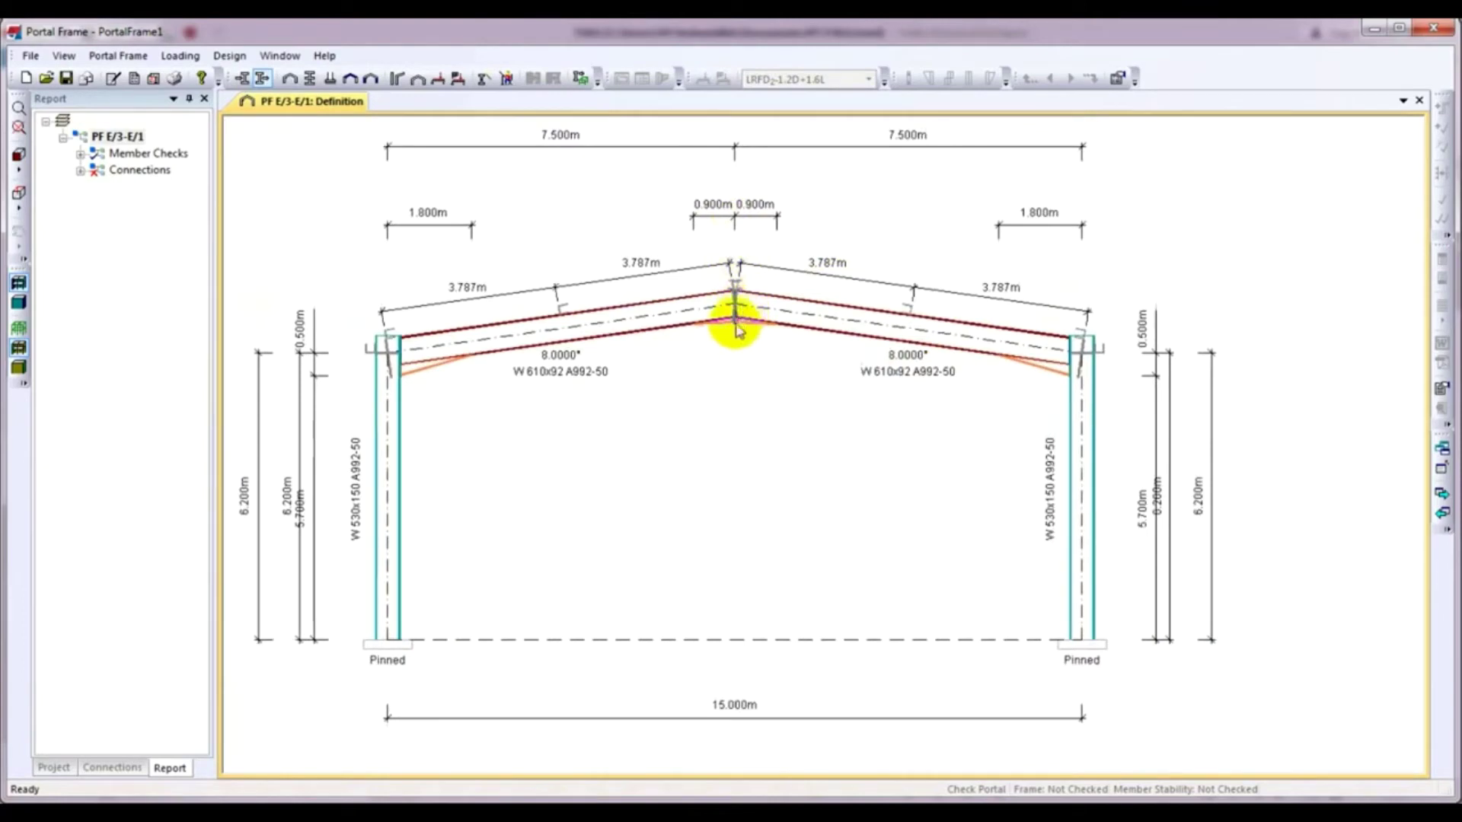
pyautogui.scroll(3, 736, 328)
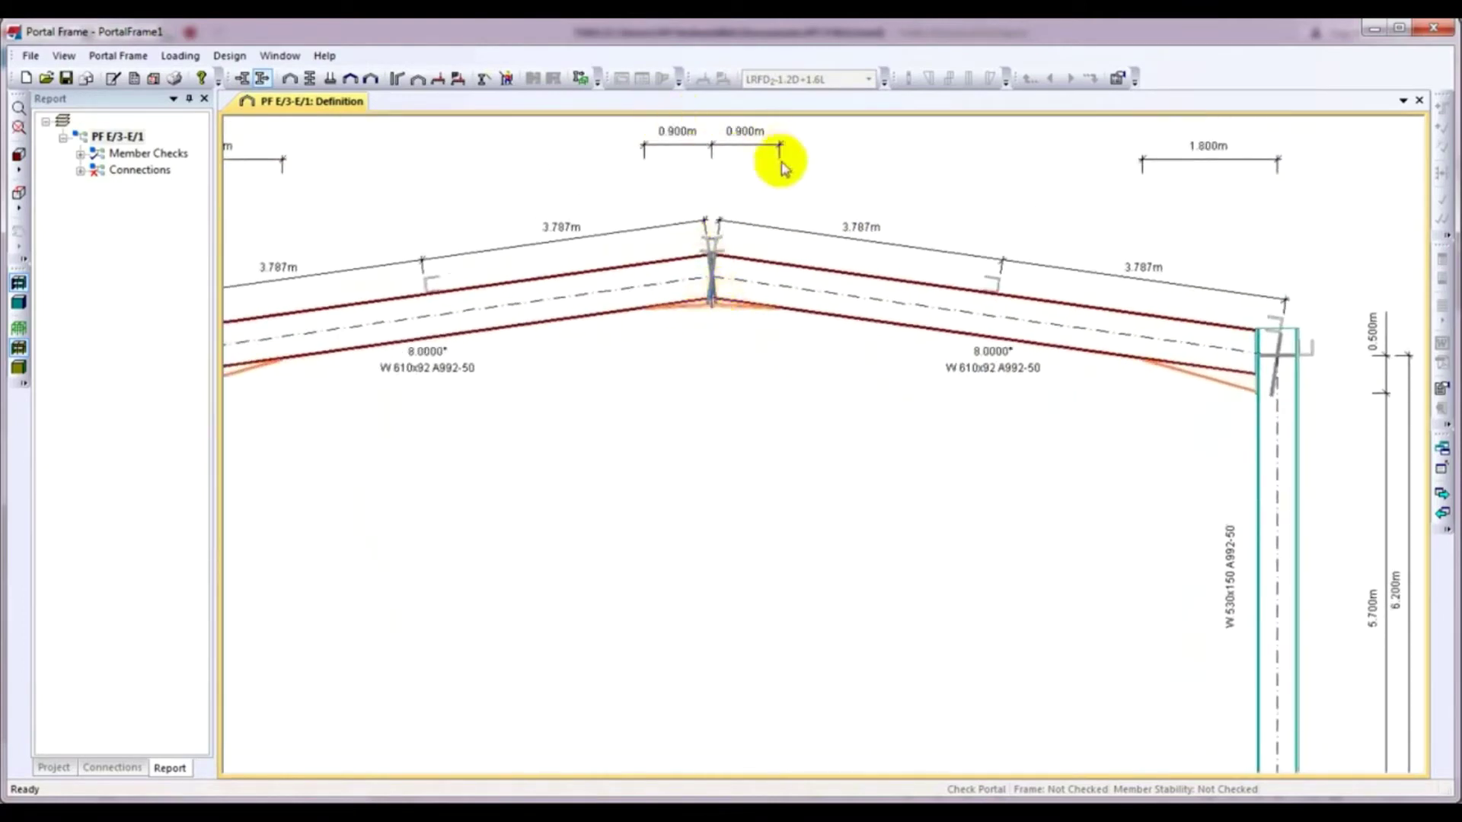
pyautogui.scroll(-2, 700, 390)
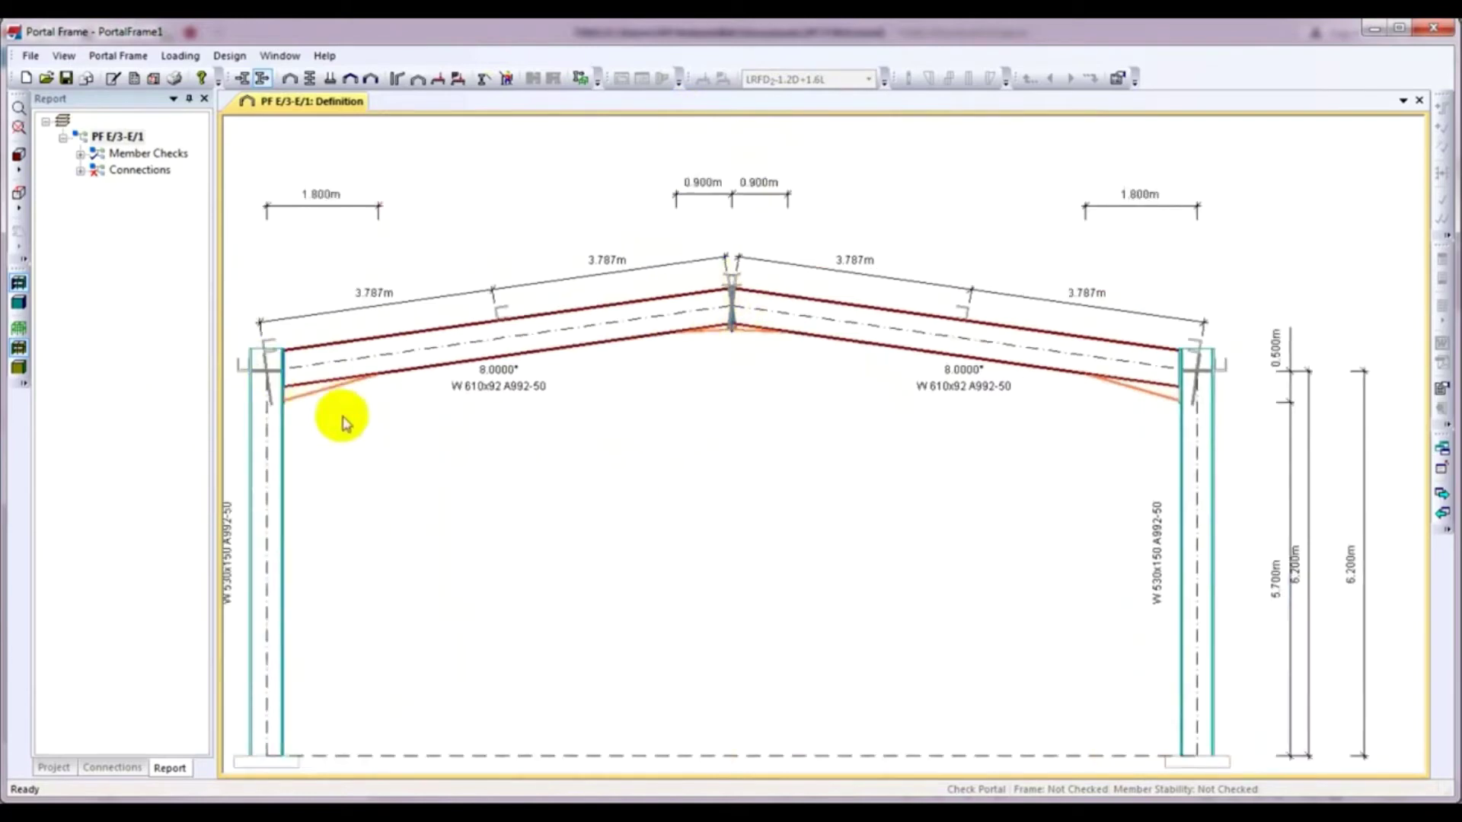
pyautogui.moveTo(340, 414)
pyautogui.mouseDown(button='middle')
pyautogui.moveTo(459, 403)
pyautogui.moveTo(555, 423)
pyautogui.mouseUp(button='middle')
pyautogui.scroll(2, 407, 388)
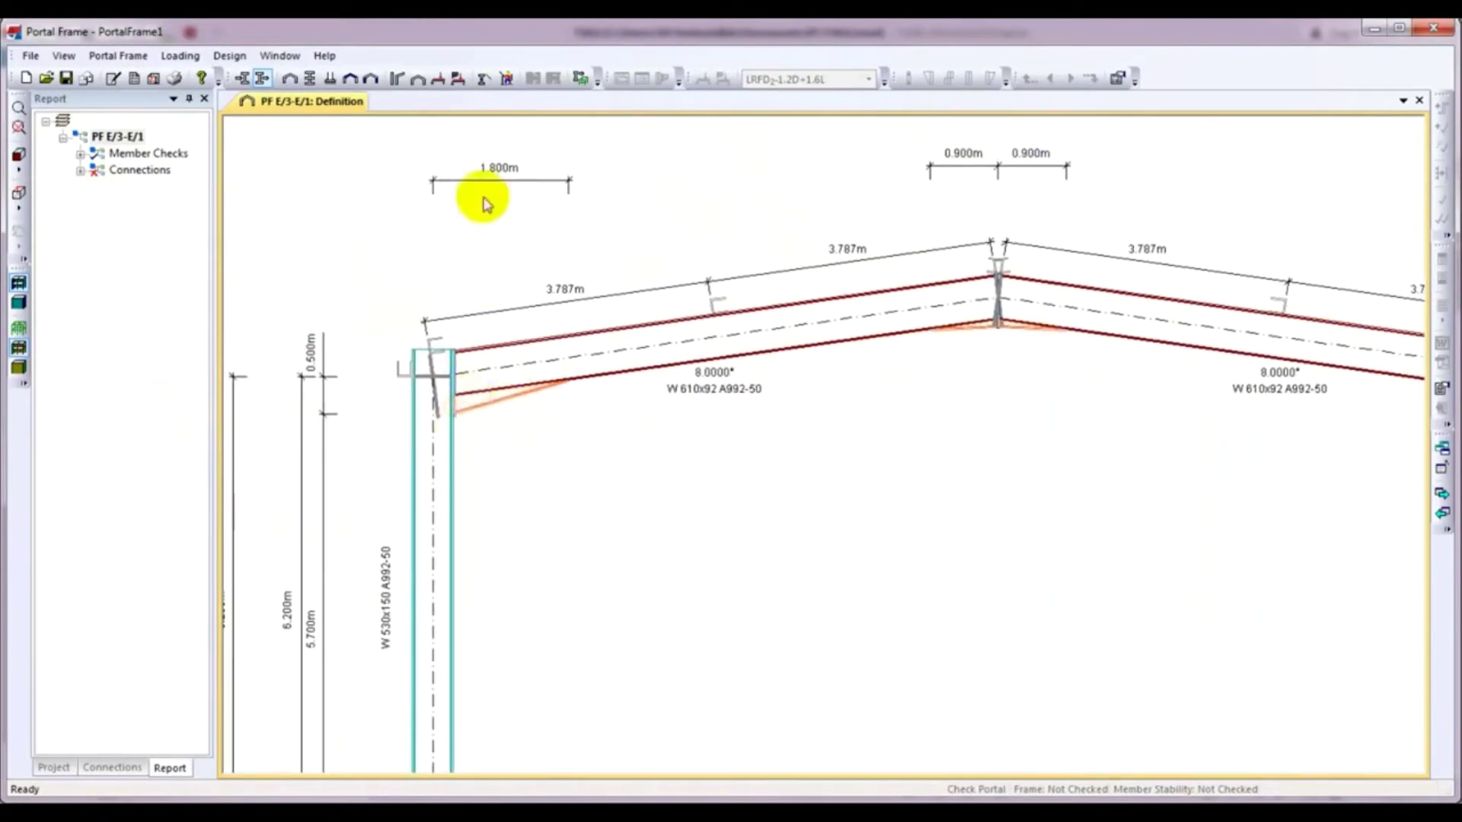
pyautogui.scroll(-3, 587, 538)
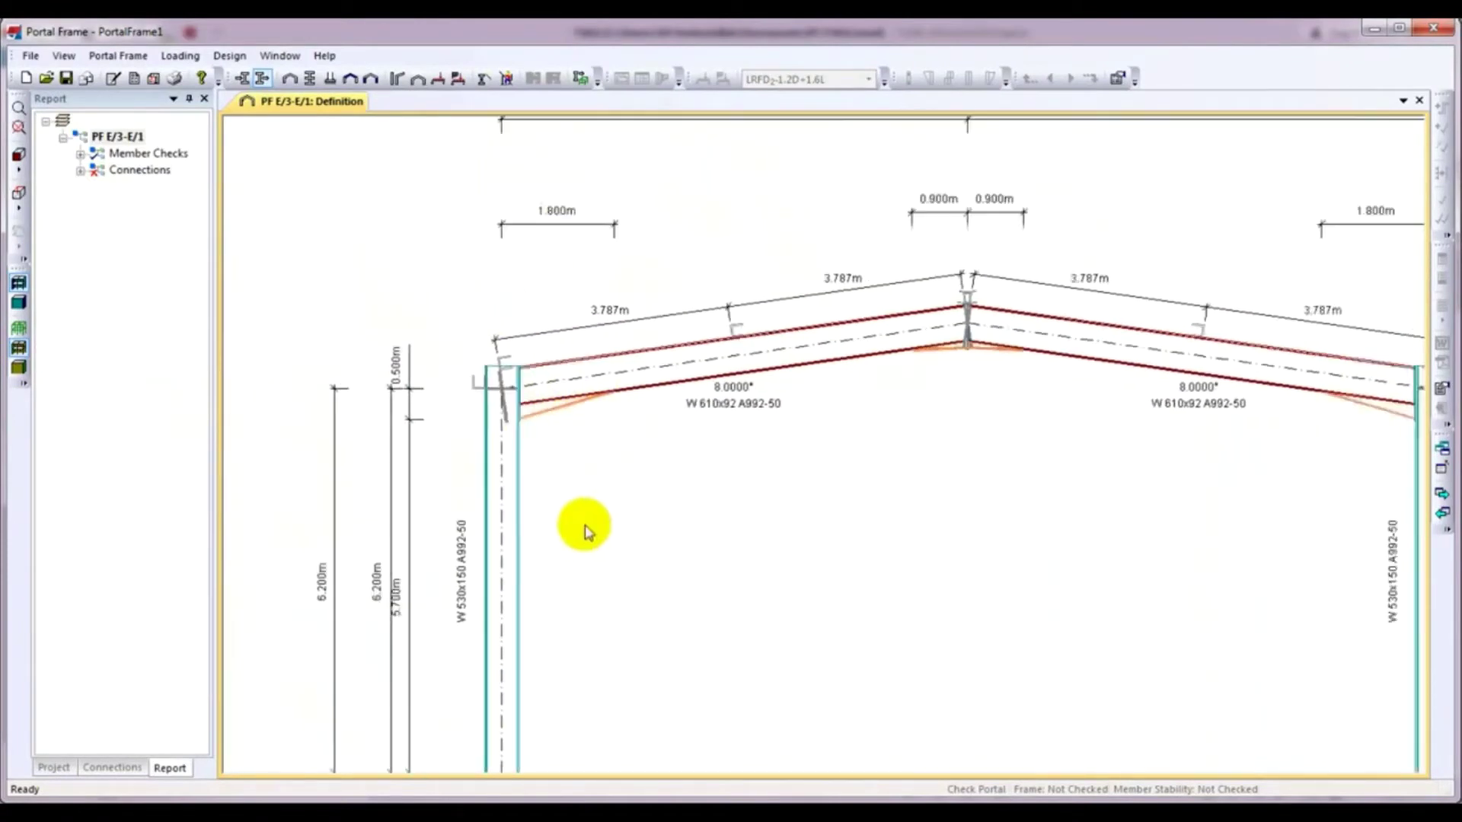
# Run the portal frame design for PF E/3-E/1.
pyautogui.scroll(-1, 708, 473)
pyautogui.moveTo(708, 473); pyautogui.dragTo(698, 466, button='middle')
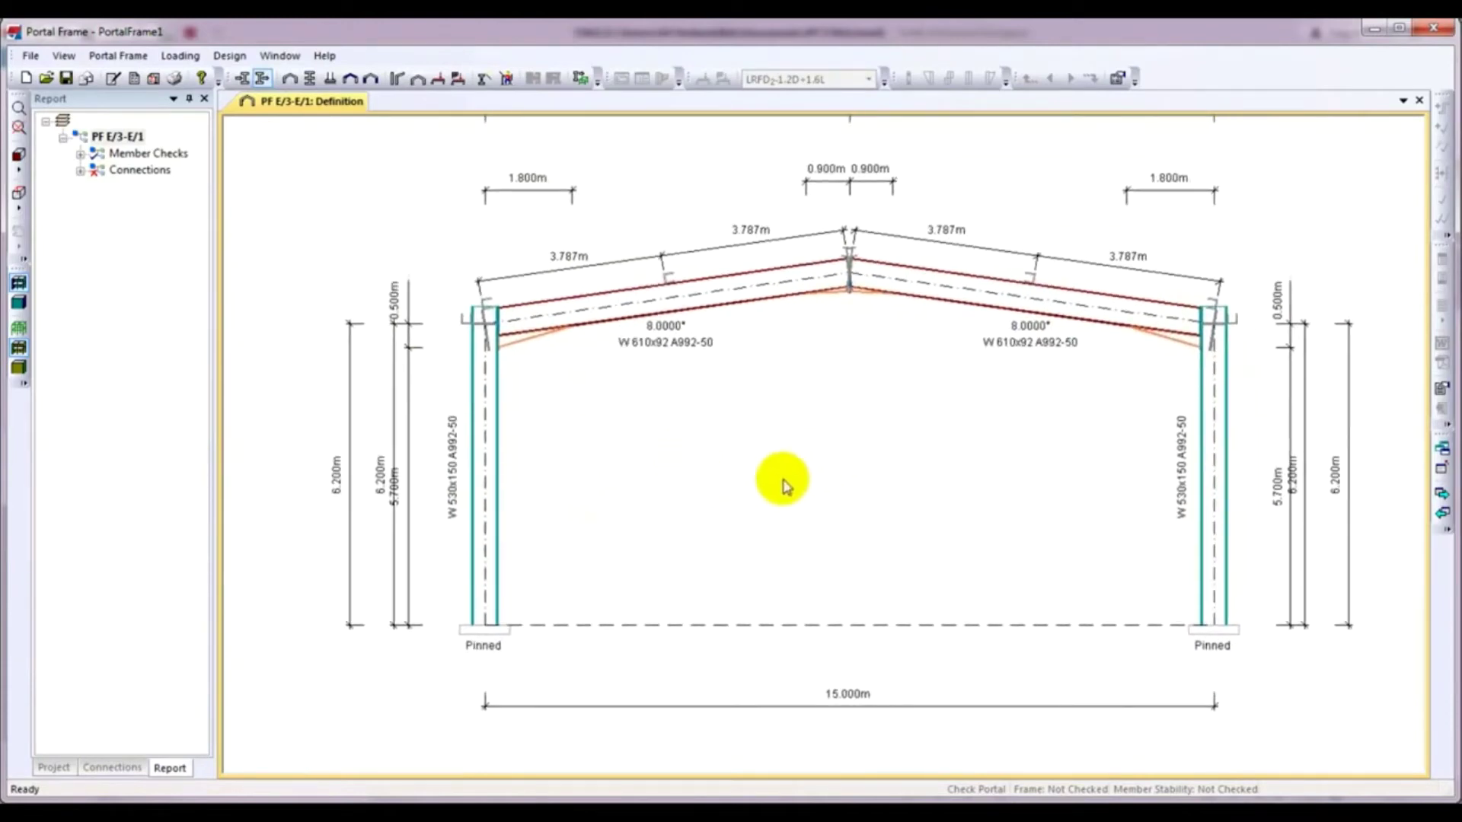
pyautogui.moveTo(523, 310); pyautogui.dragTo(488, 262, button='middle')
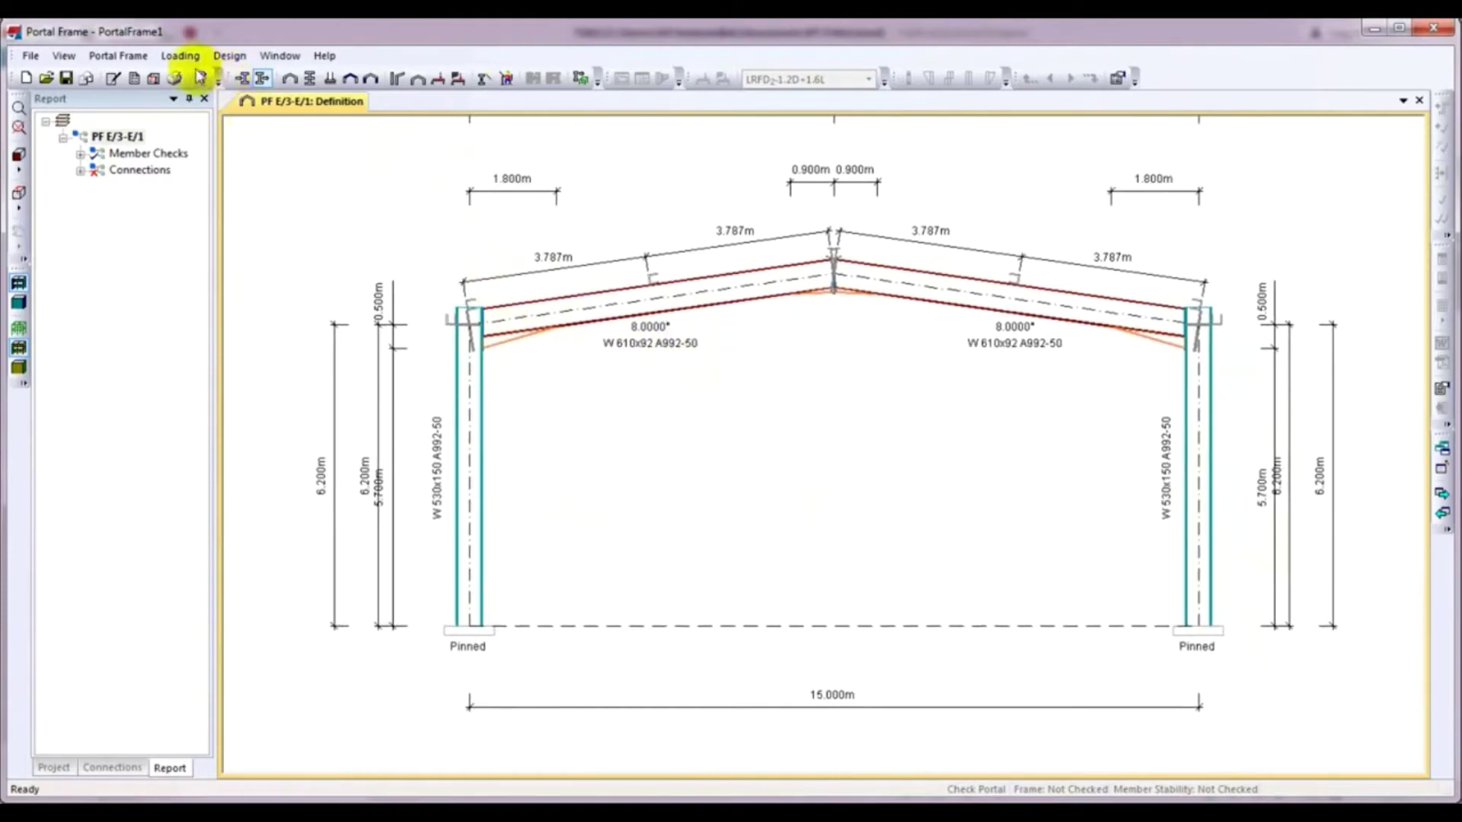
pyautogui.click(229, 56)
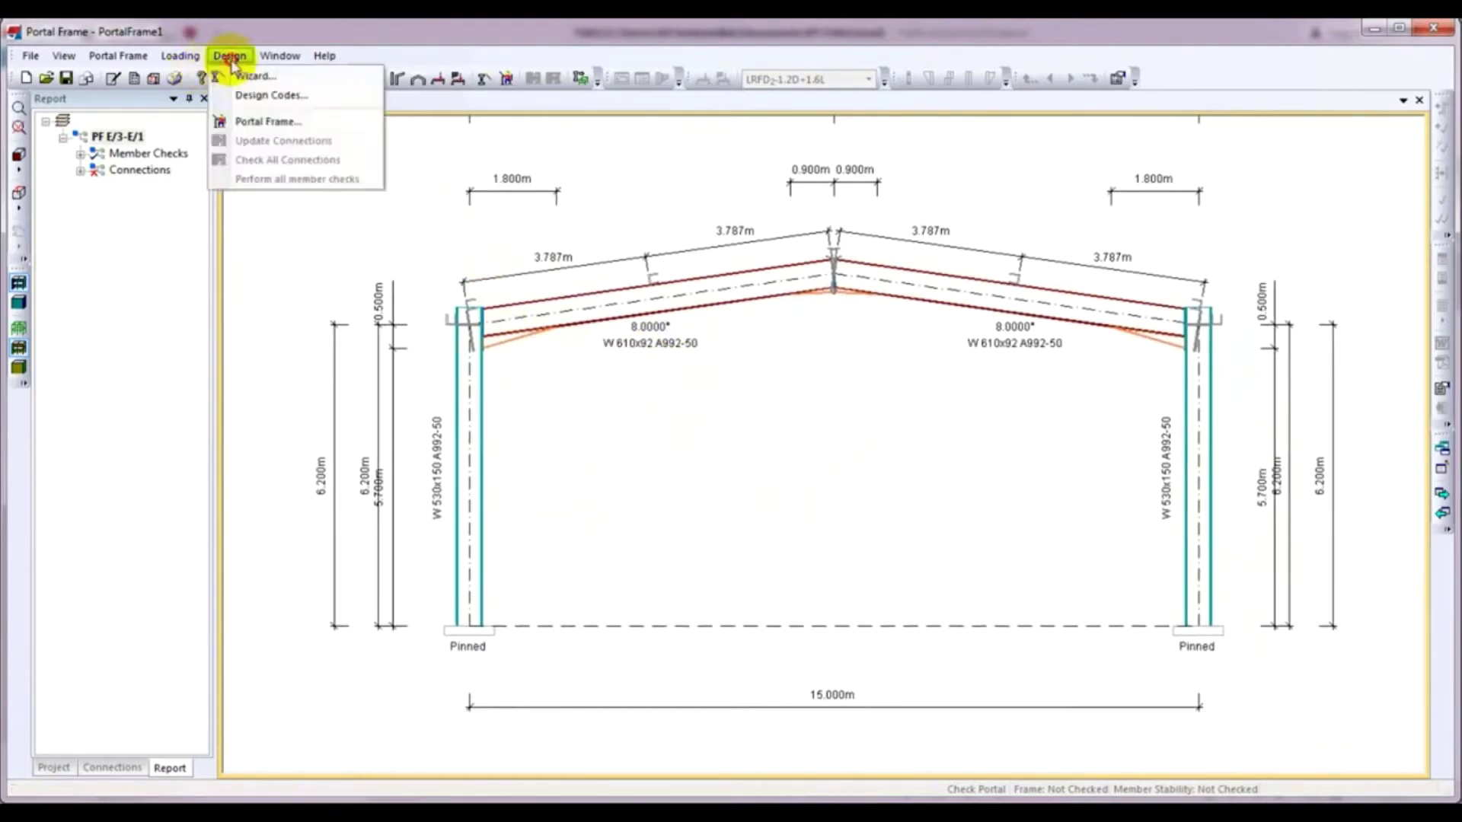
pyautogui.click(261, 124)
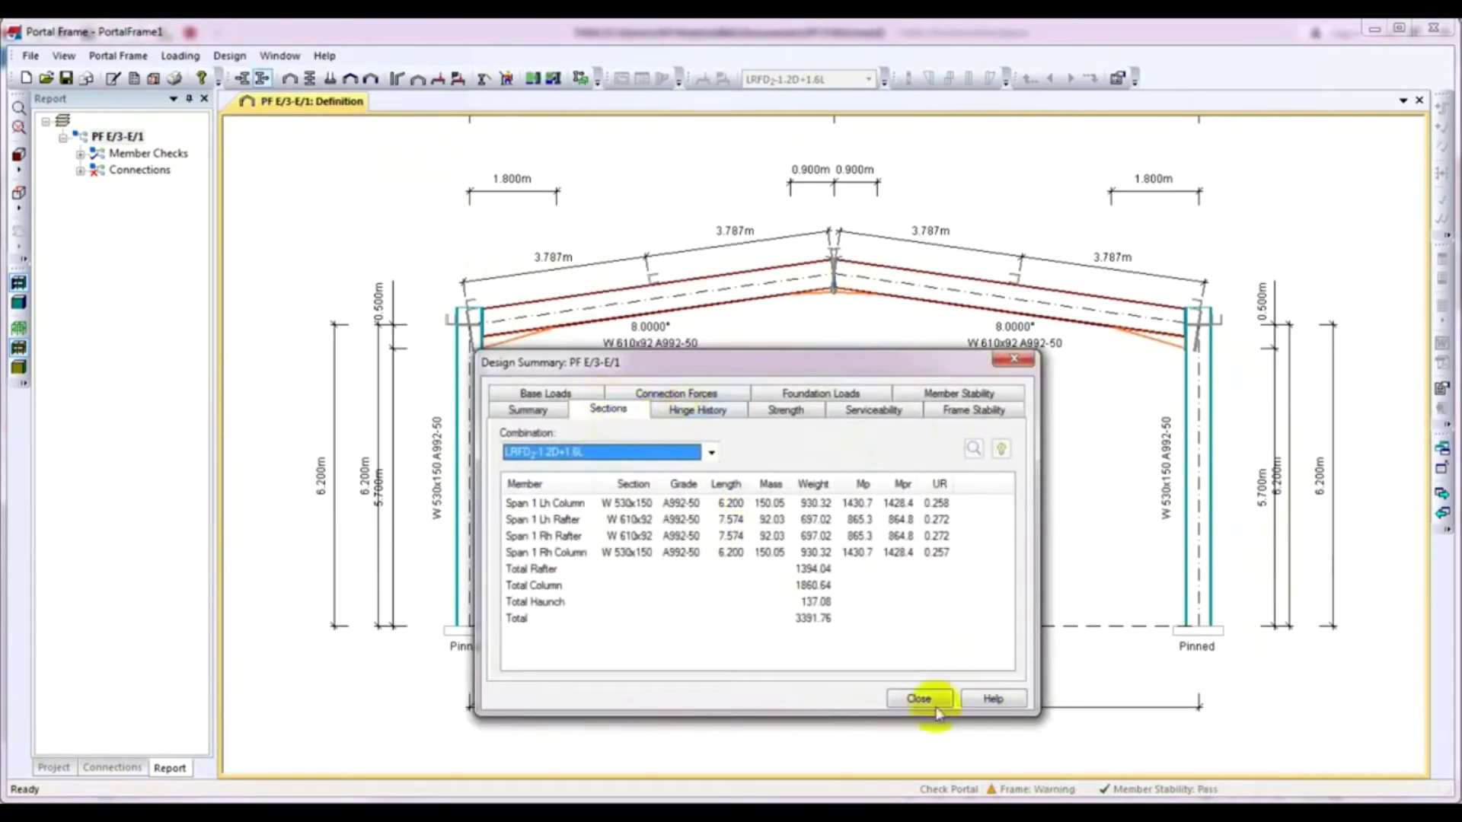
# Examine the hinge history, strength, serviceability and frame stability statuses of combination LRFD2-1.2D+1.6L in the design summary, and close the summary.
pyautogui.click(527, 410)
pyautogui.moveTo(1006, 514)
pyautogui.mouseDown()
pyautogui.moveTo(1020, 639)
pyautogui.moveTo(1006, 503)
pyautogui.mouseUp()
pyautogui.doubleClick(762, 503)
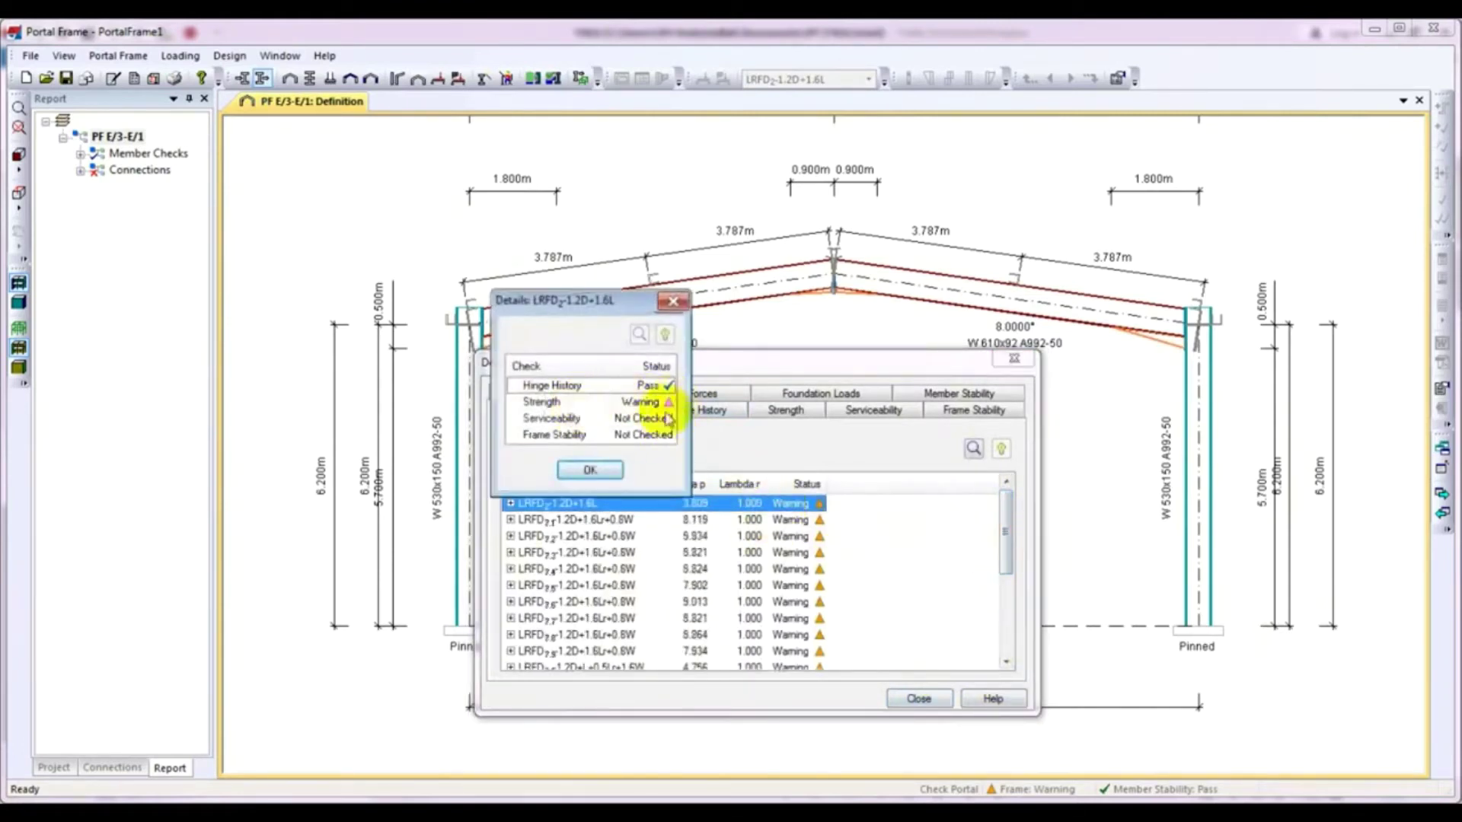
pyautogui.click(657, 403)
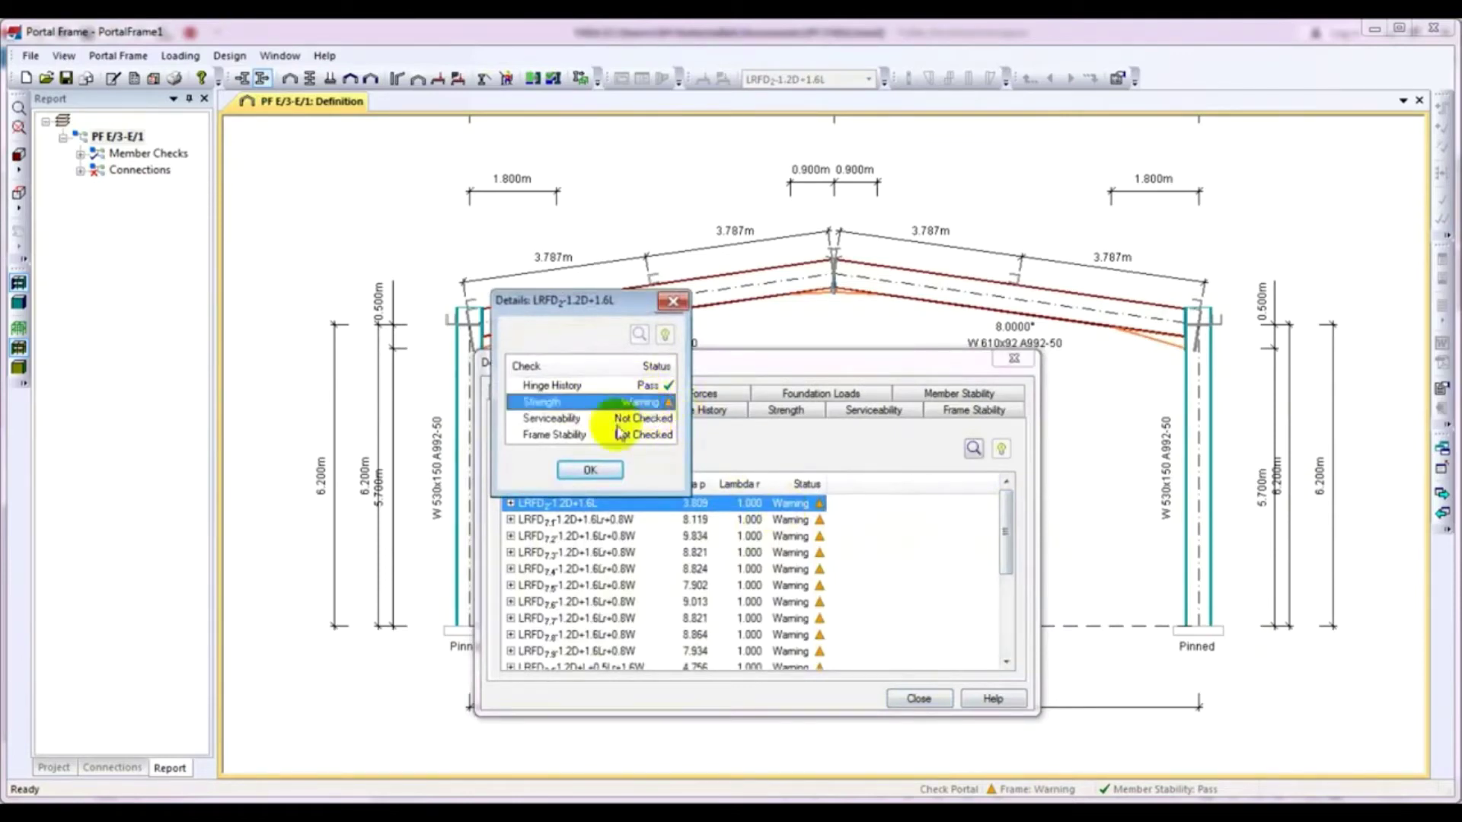
pyautogui.click(638, 387)
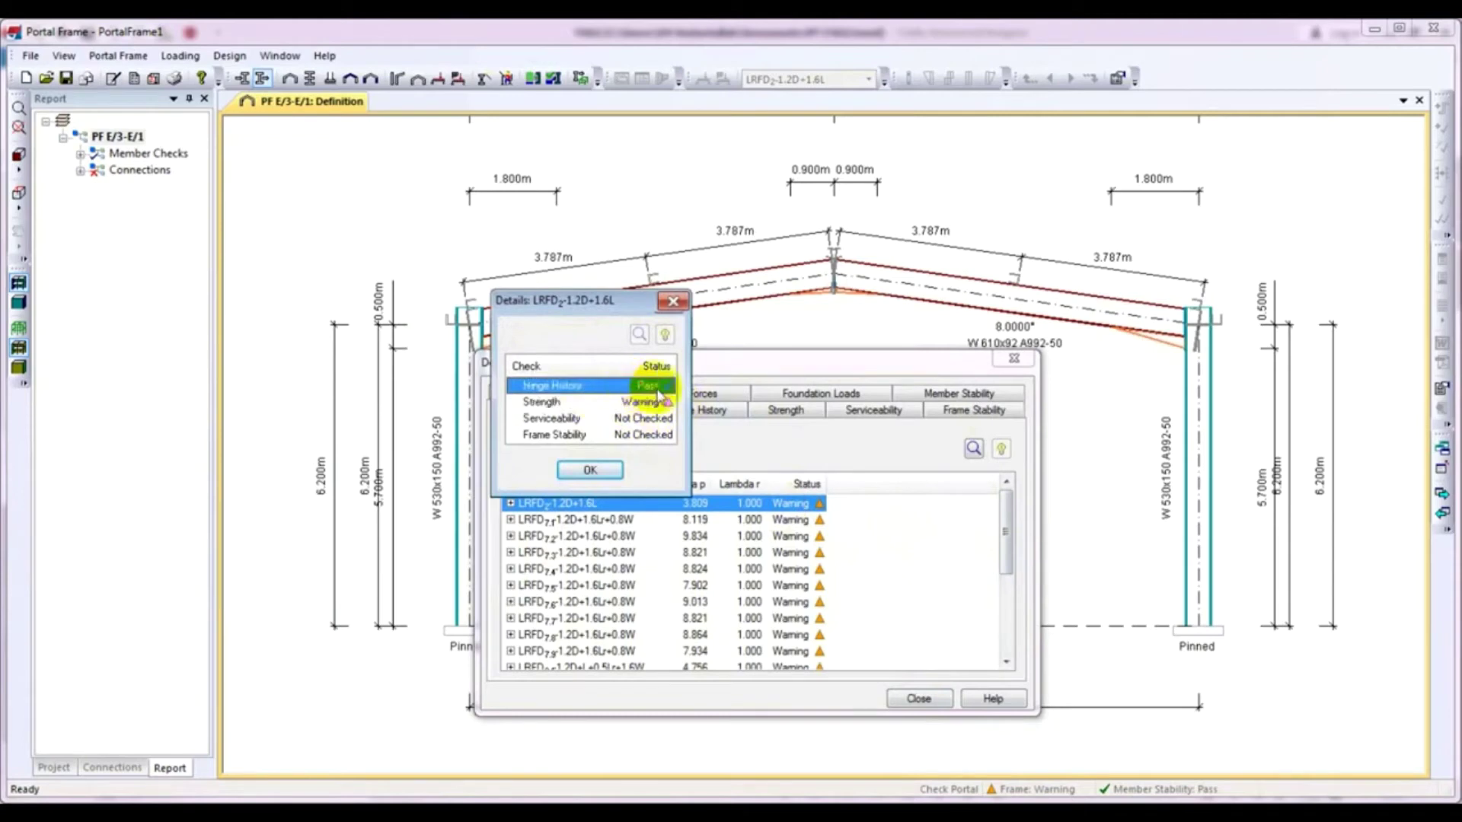
pyautogui.click(645, 404)
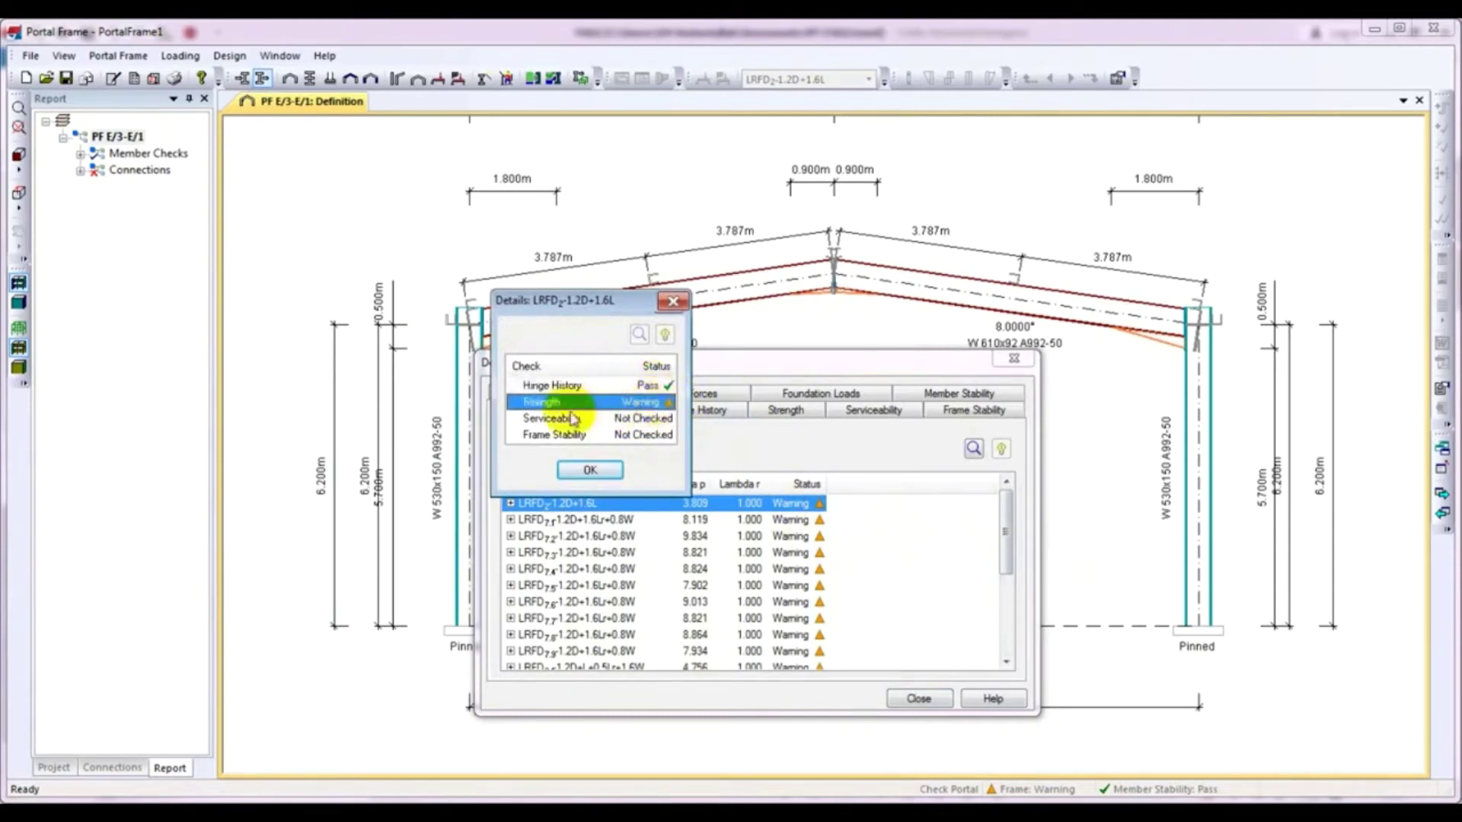
pyautogui.click(617, 468)
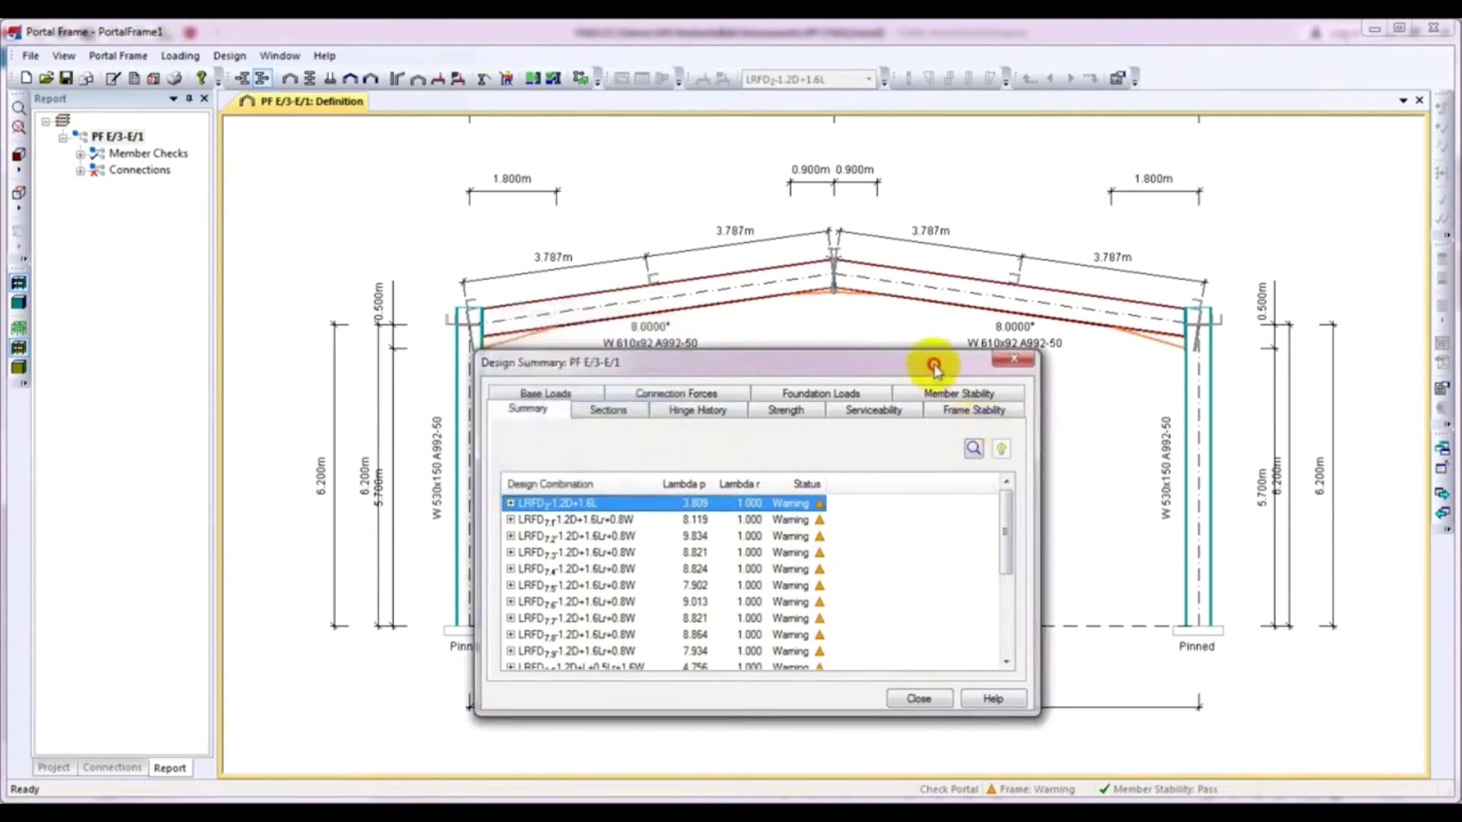
pyautogui.moveTo(934, 369); pyautogui.dragTo(928, 312)
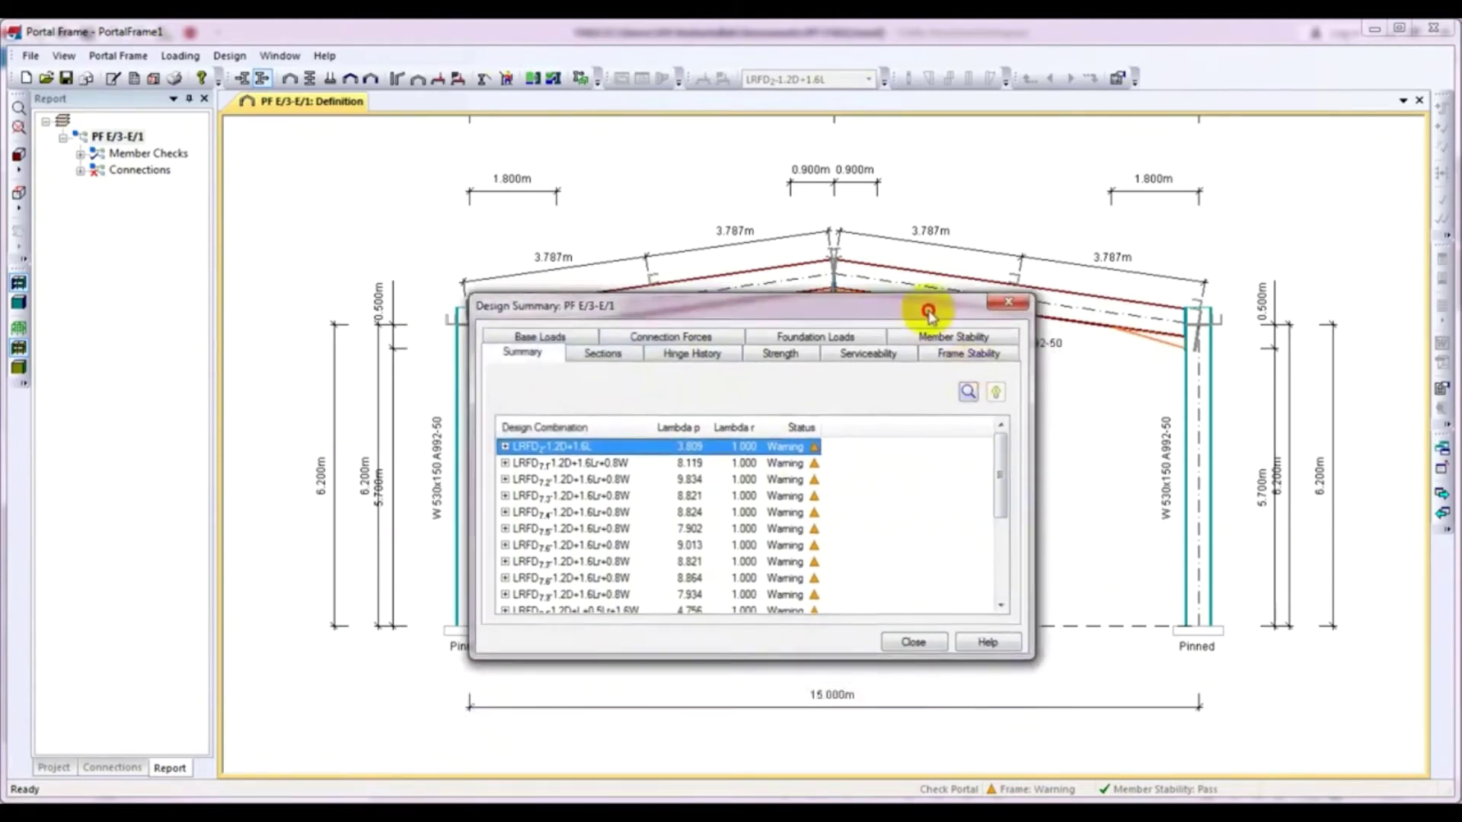
pyautogui.click(912, 643)
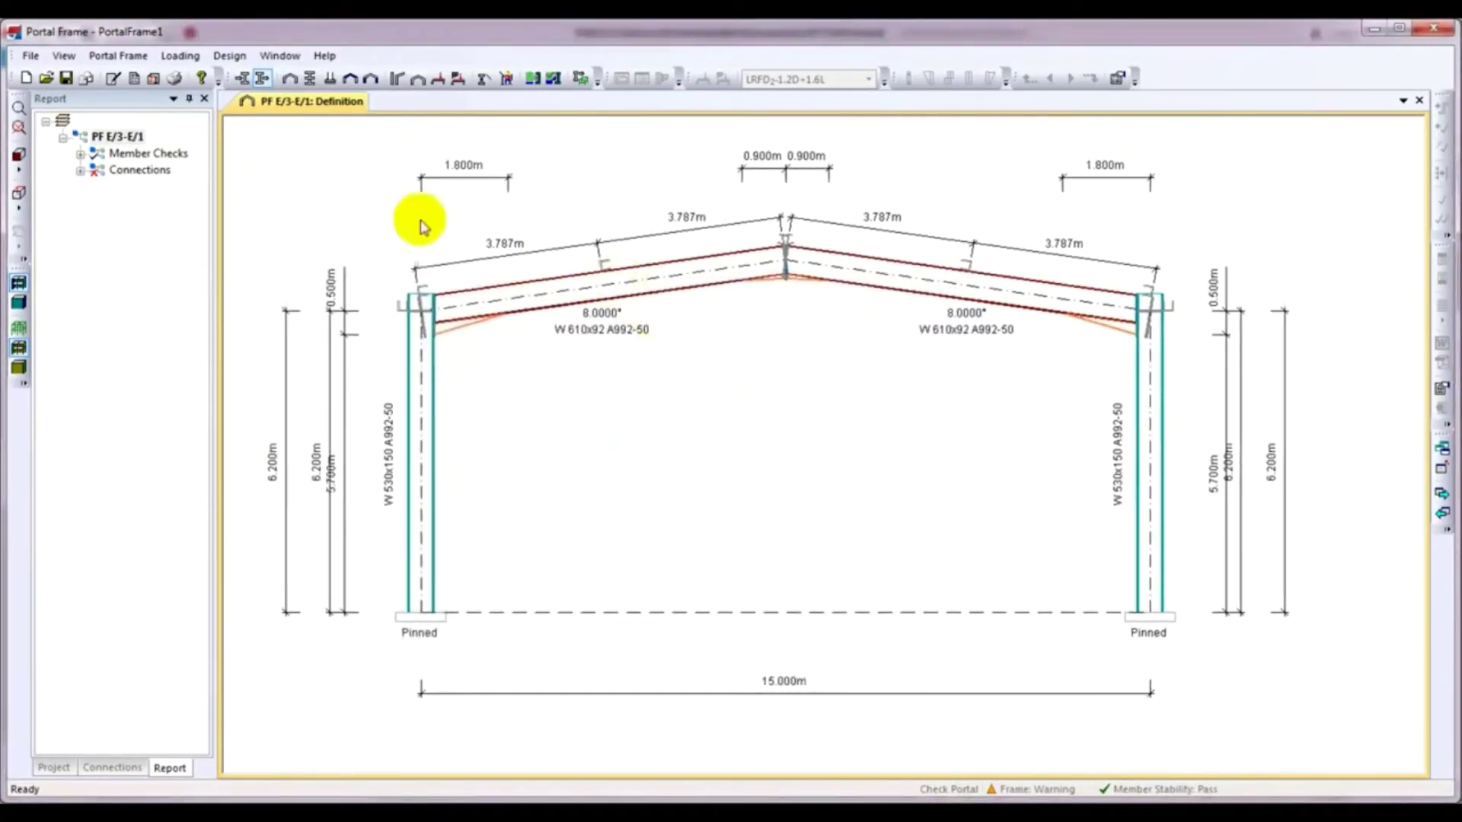
# Rerun the portal frame design and open the strength check details of the Span 1 Lh Rafter for combination LRFD2-1.2D+1.6L.
pyautogui.click(229, 58)
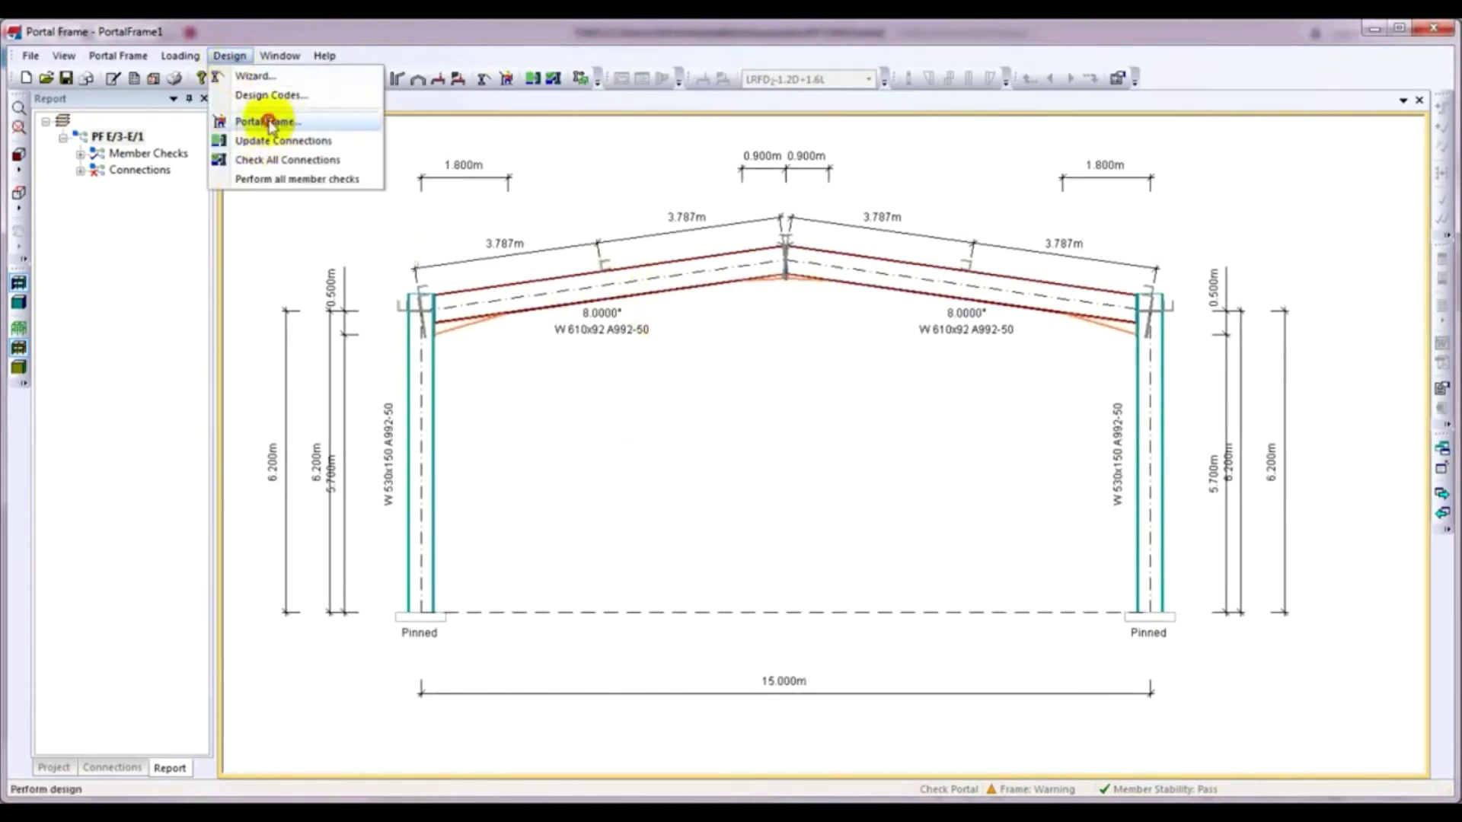
pyautogui.click(268, 122)
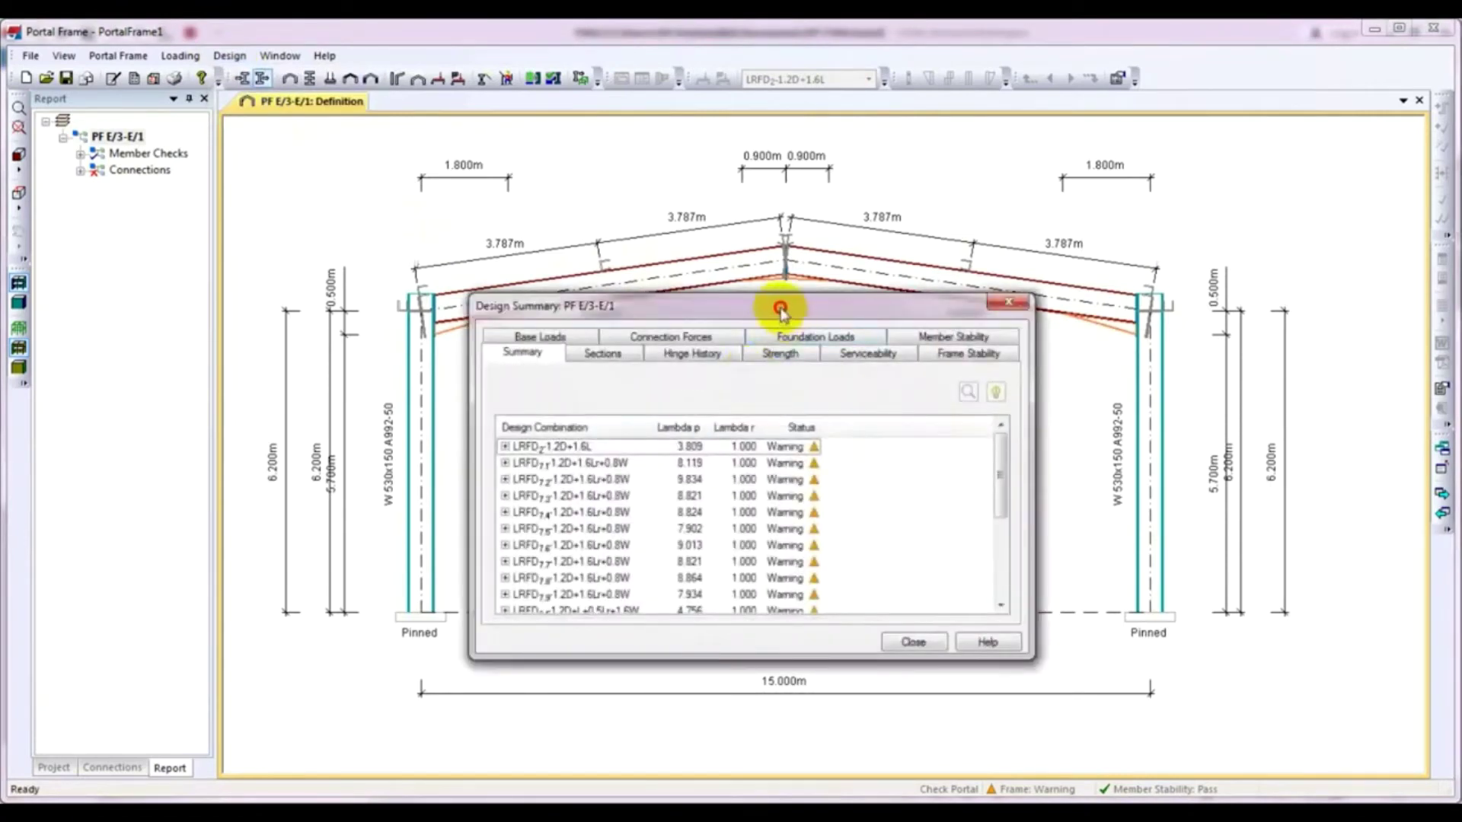
pyautogui.moveTo(780, 312); pyautogui.dragTo(767, 296)
pyautogui.click(766, 336)
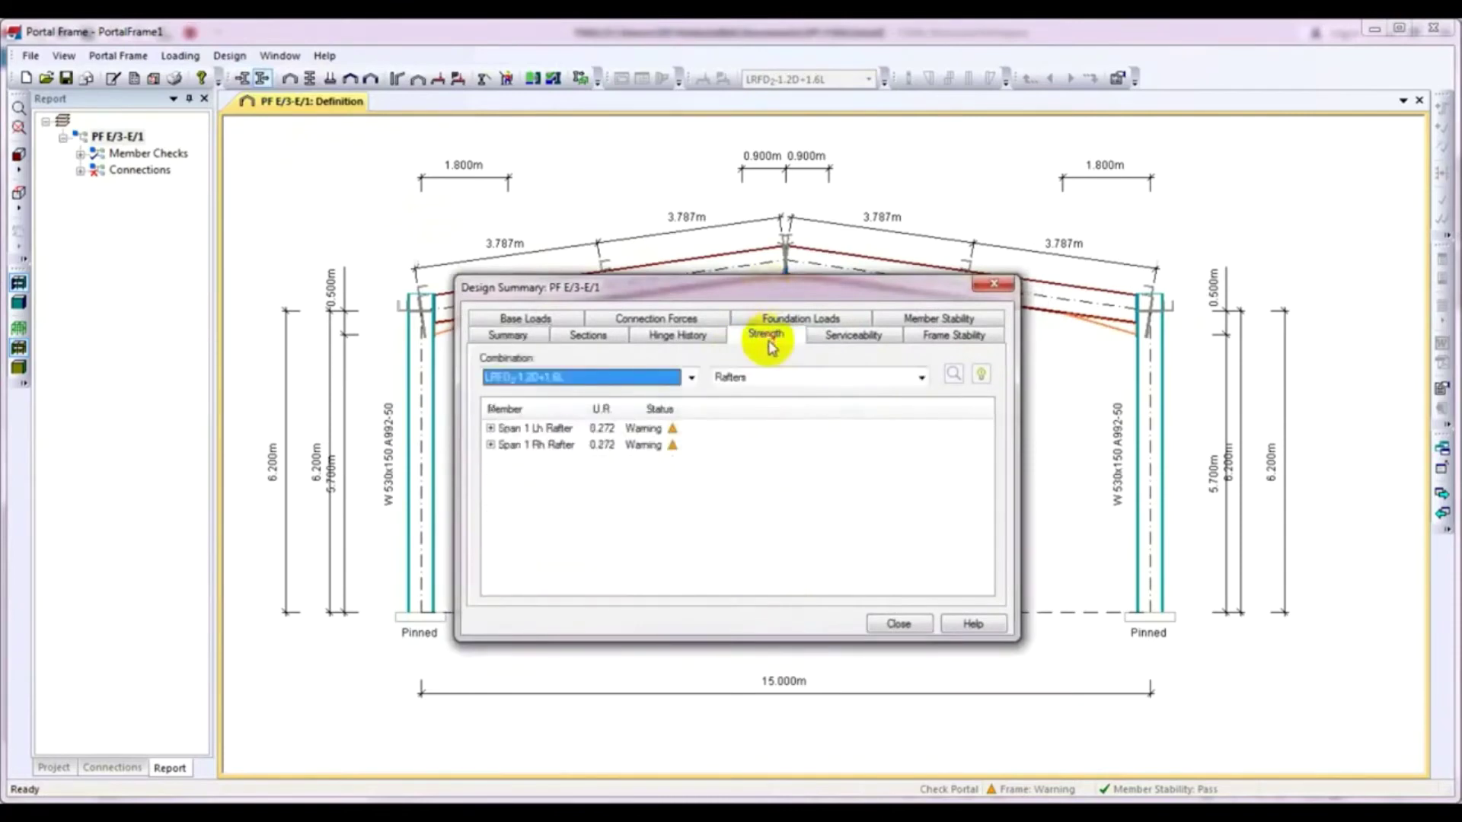
pyautogui.click(494, 430)
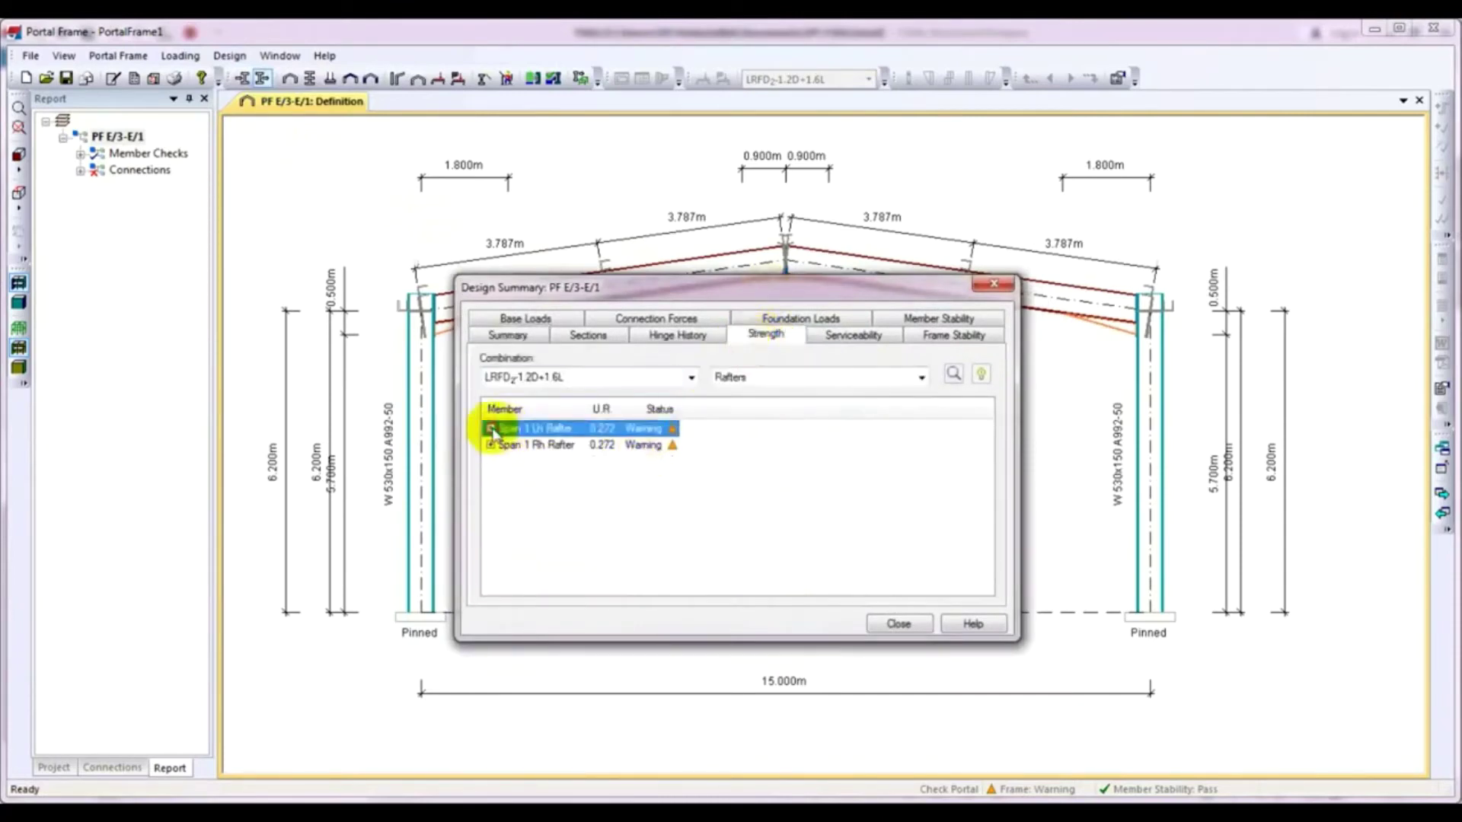
pyautogui.doubleClick(491, 431)
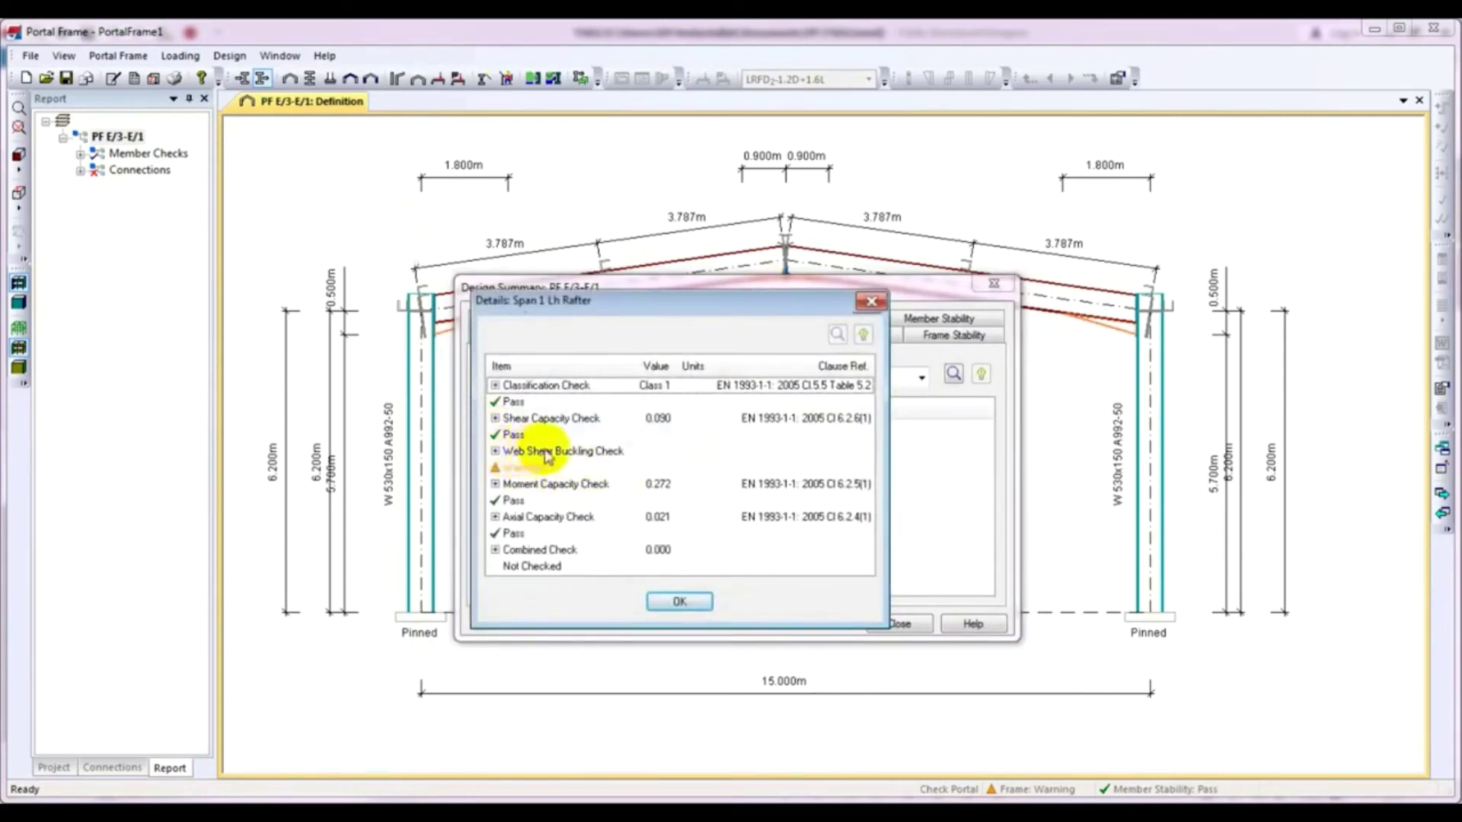
# Examine the Span 1 Lh Rafter's web shear buckling check and its shear buckling limit details, and return to the strength results.
pyautogui.click(495, 454)
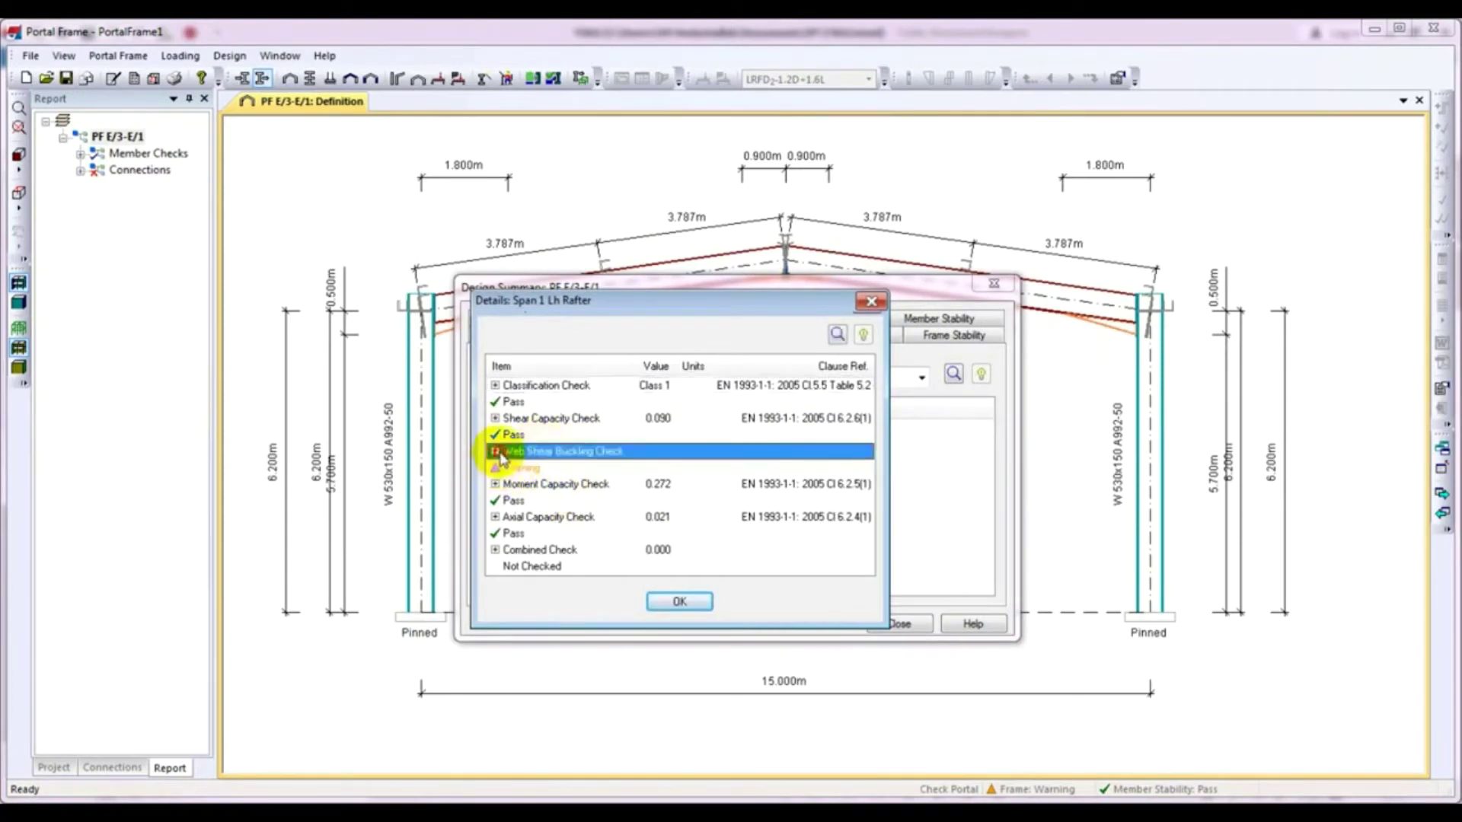
pyautogui.doubleClick(495, 453)
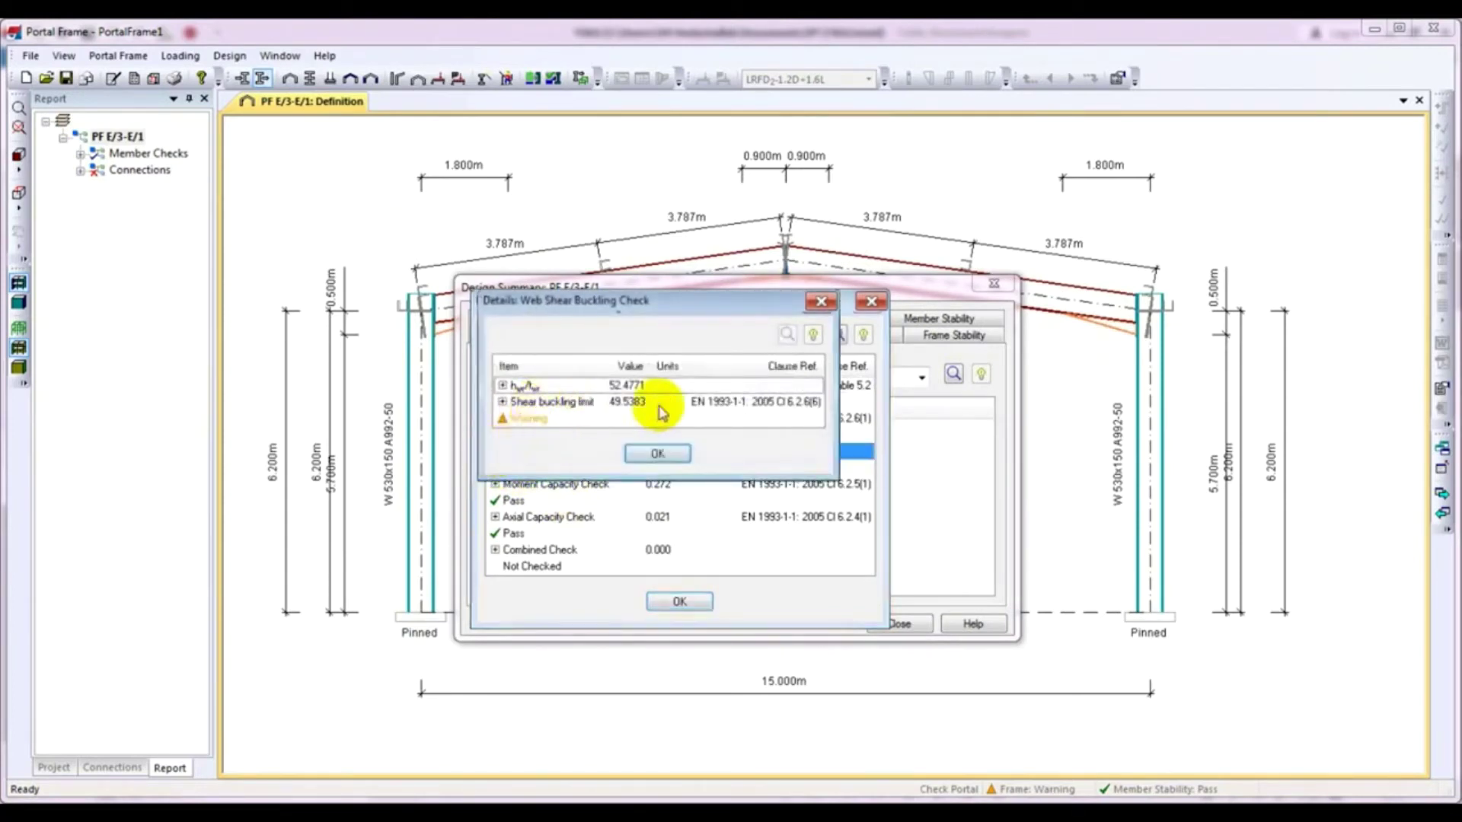
pyautogui.click(632, 402)
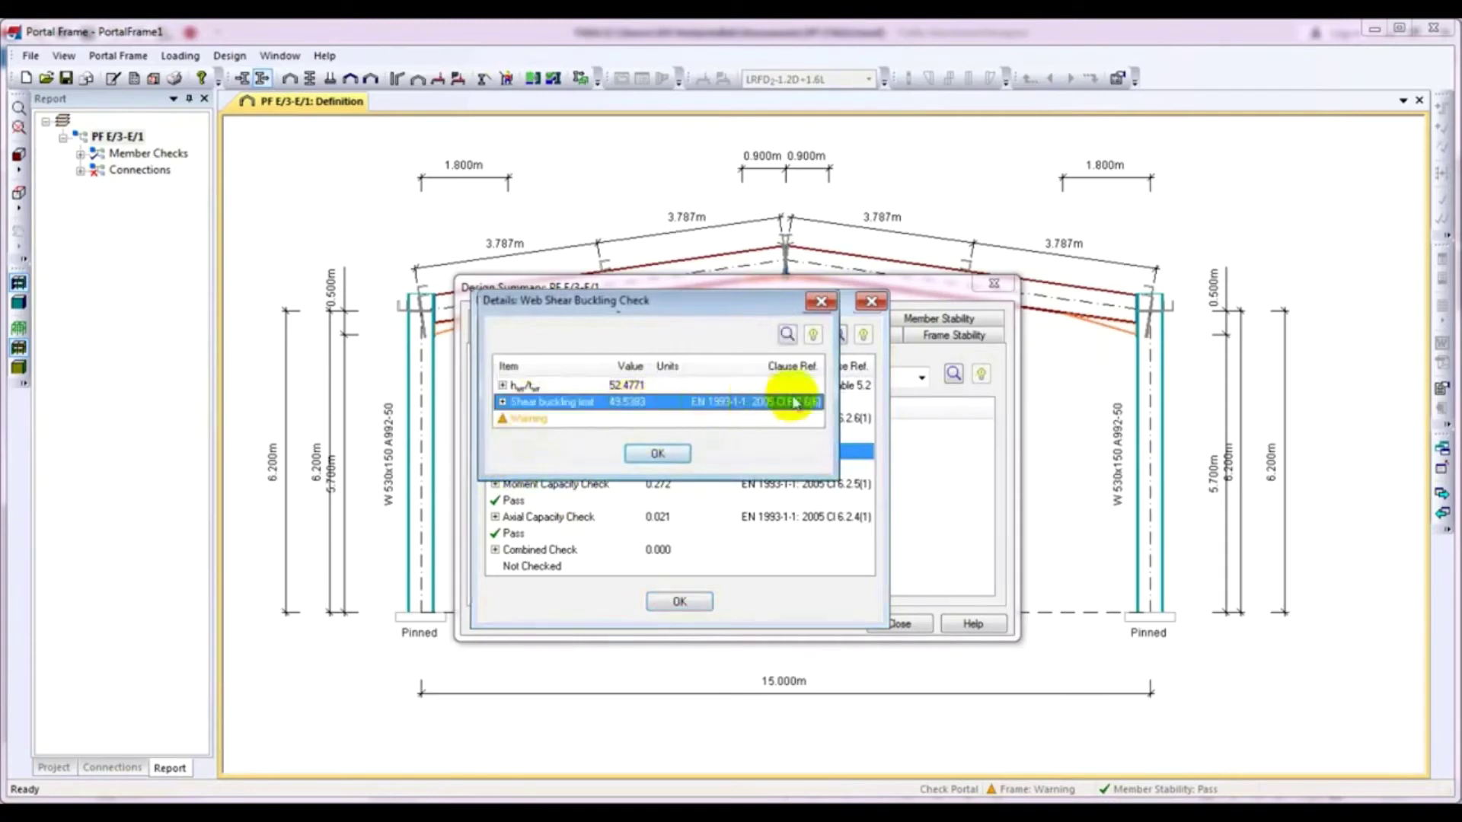
pyautogui.doubleClick(505, 409)
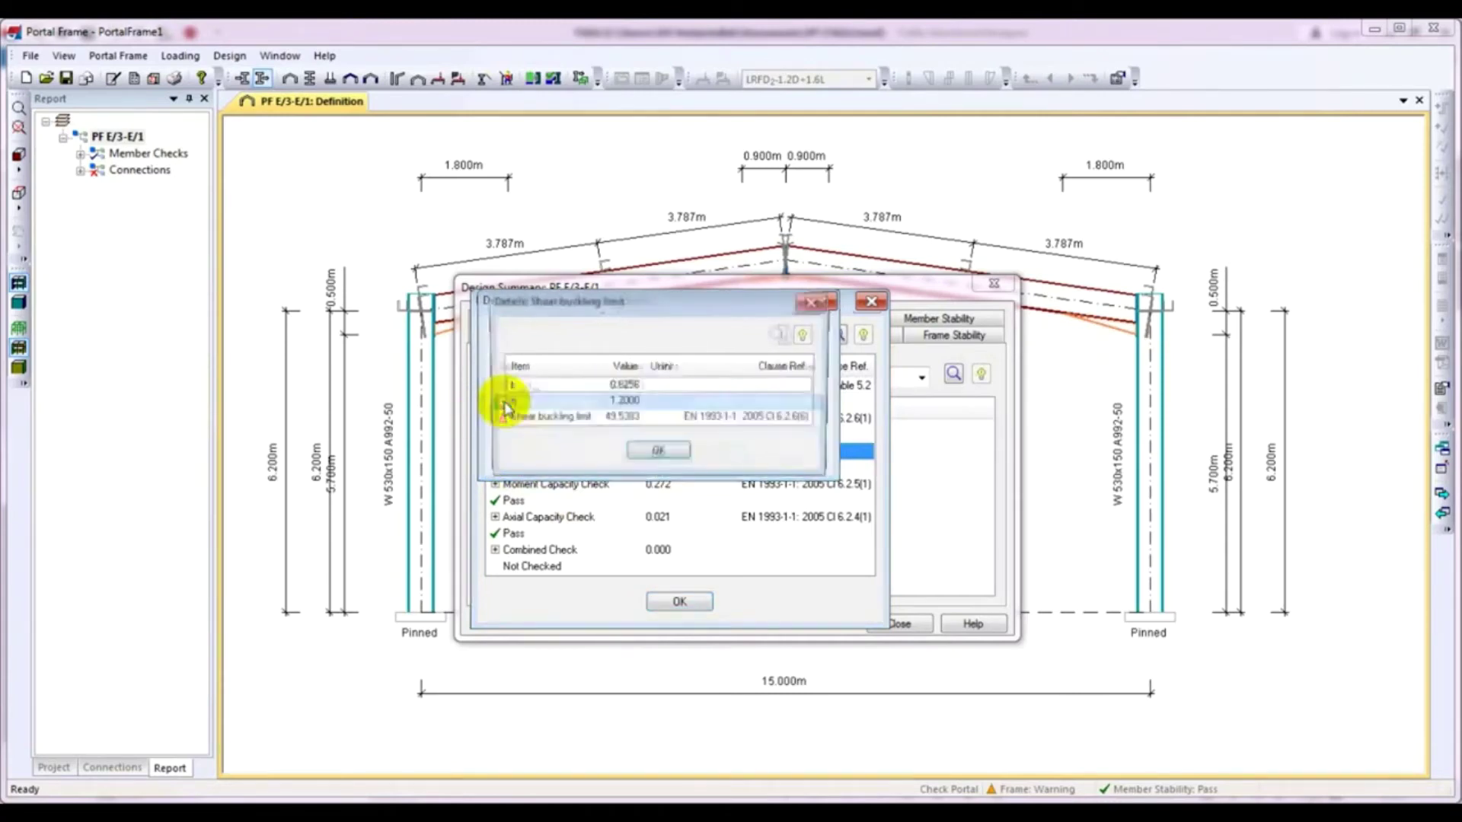
pyautogui.click(595, 419)
pyautogui.click(567, 402)
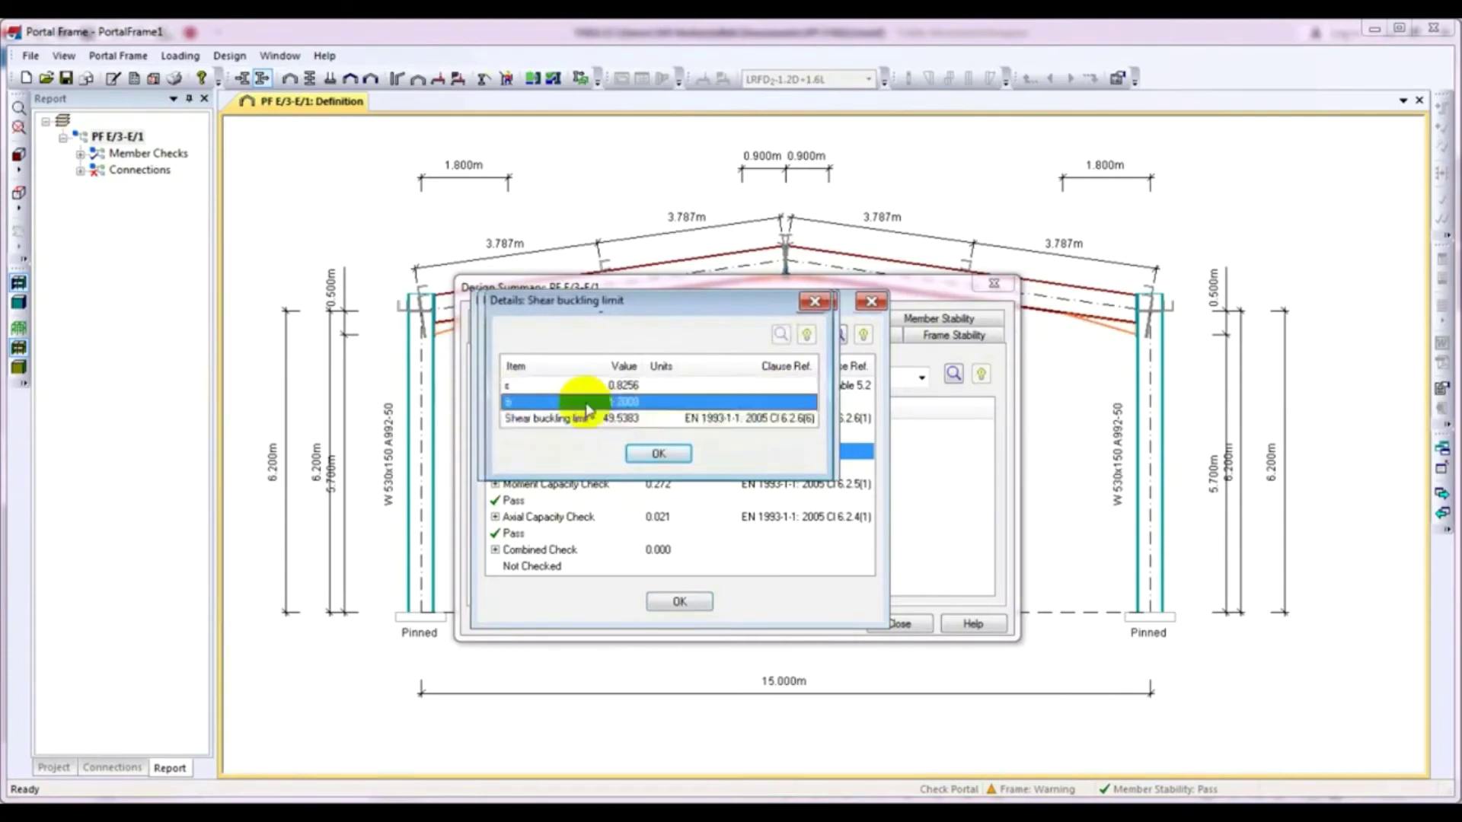
pyautogui.click(631, 420)
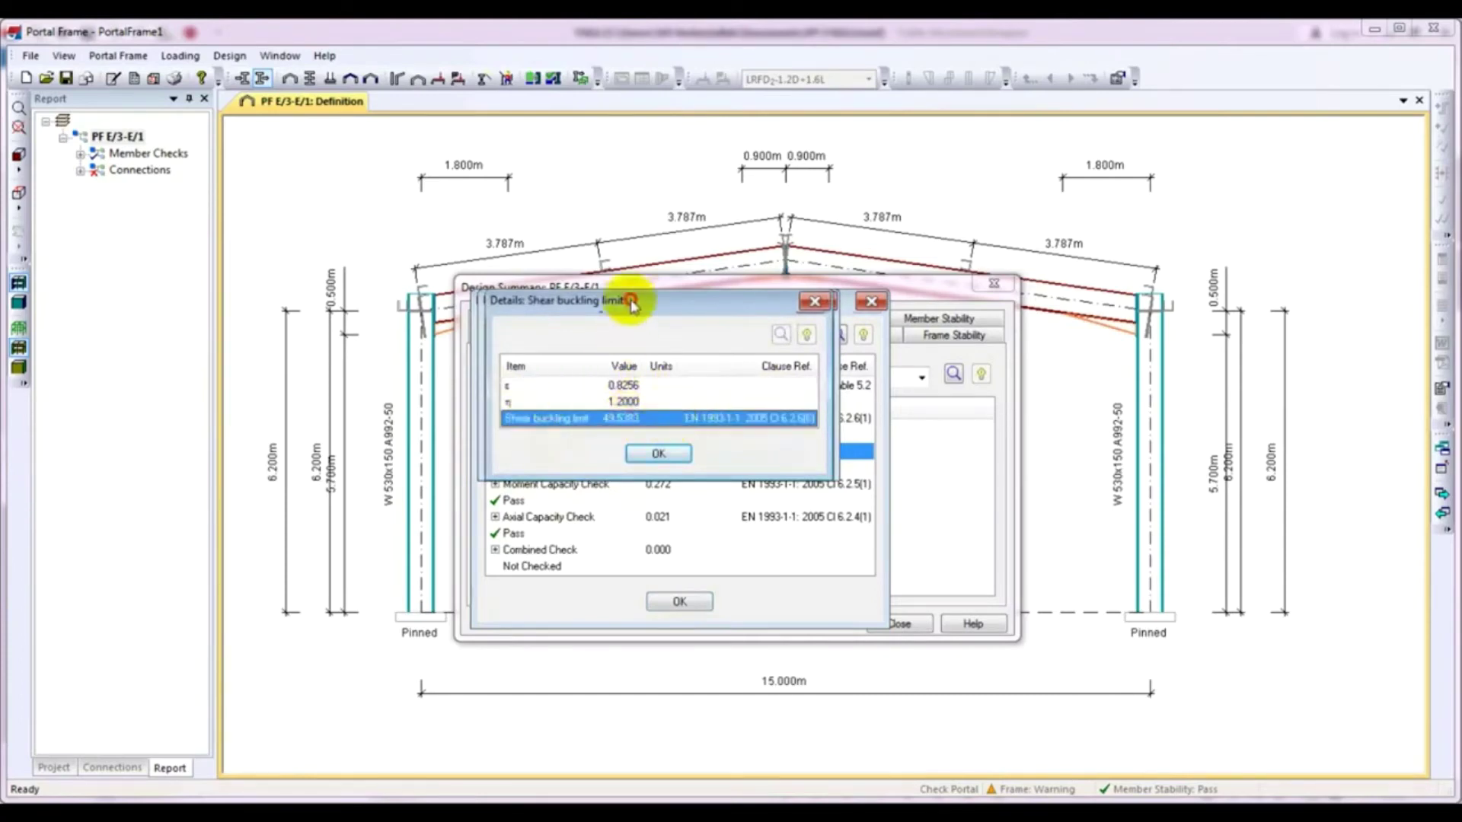
pyautogui.moveTo(631, 304); pyautogui.dragTo(733, 327)
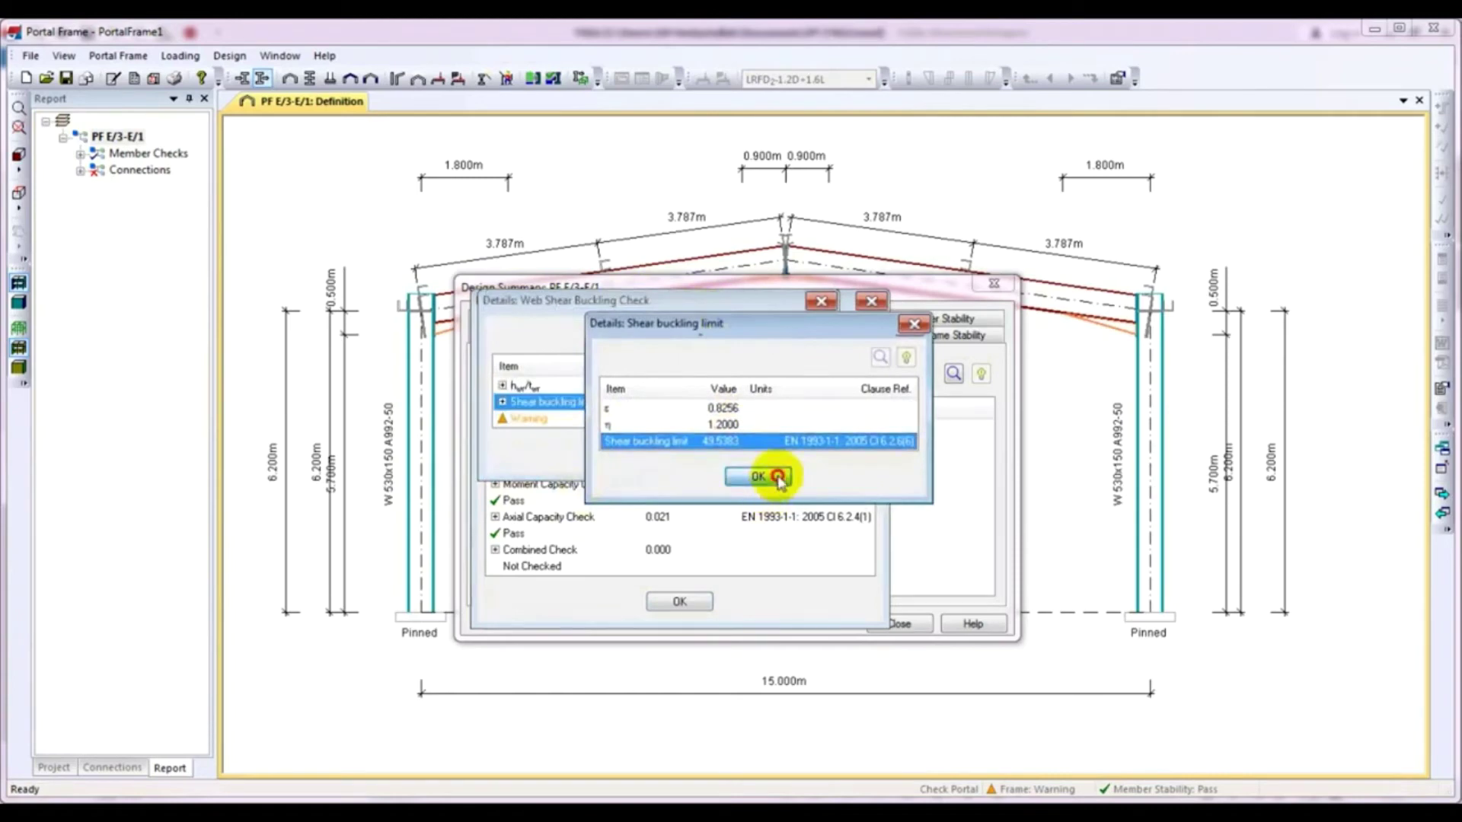
pyautogui.click(776, 478)
pyautogui.click(655, 456)
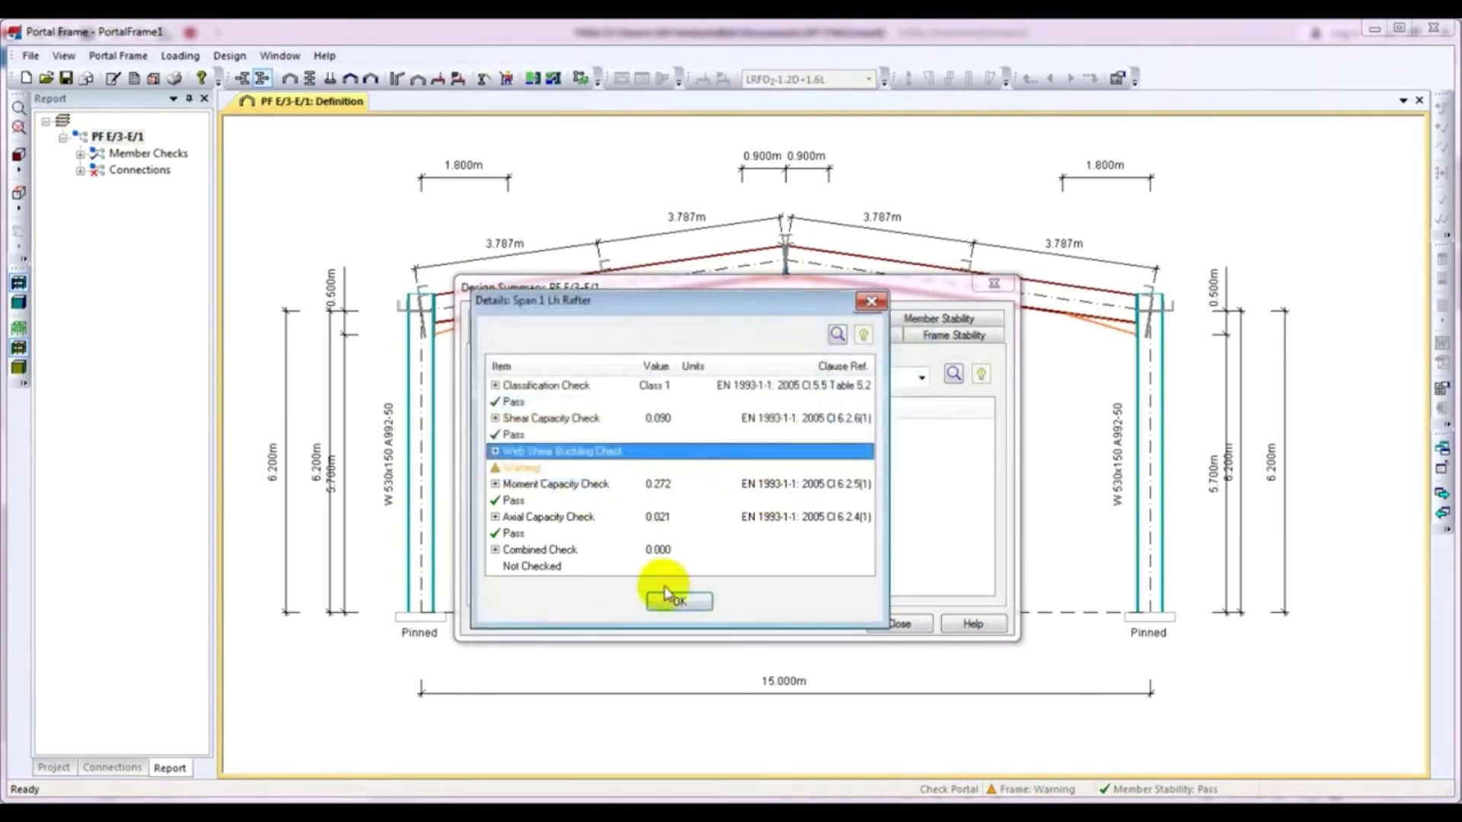
pyautogui.click(678, 601)
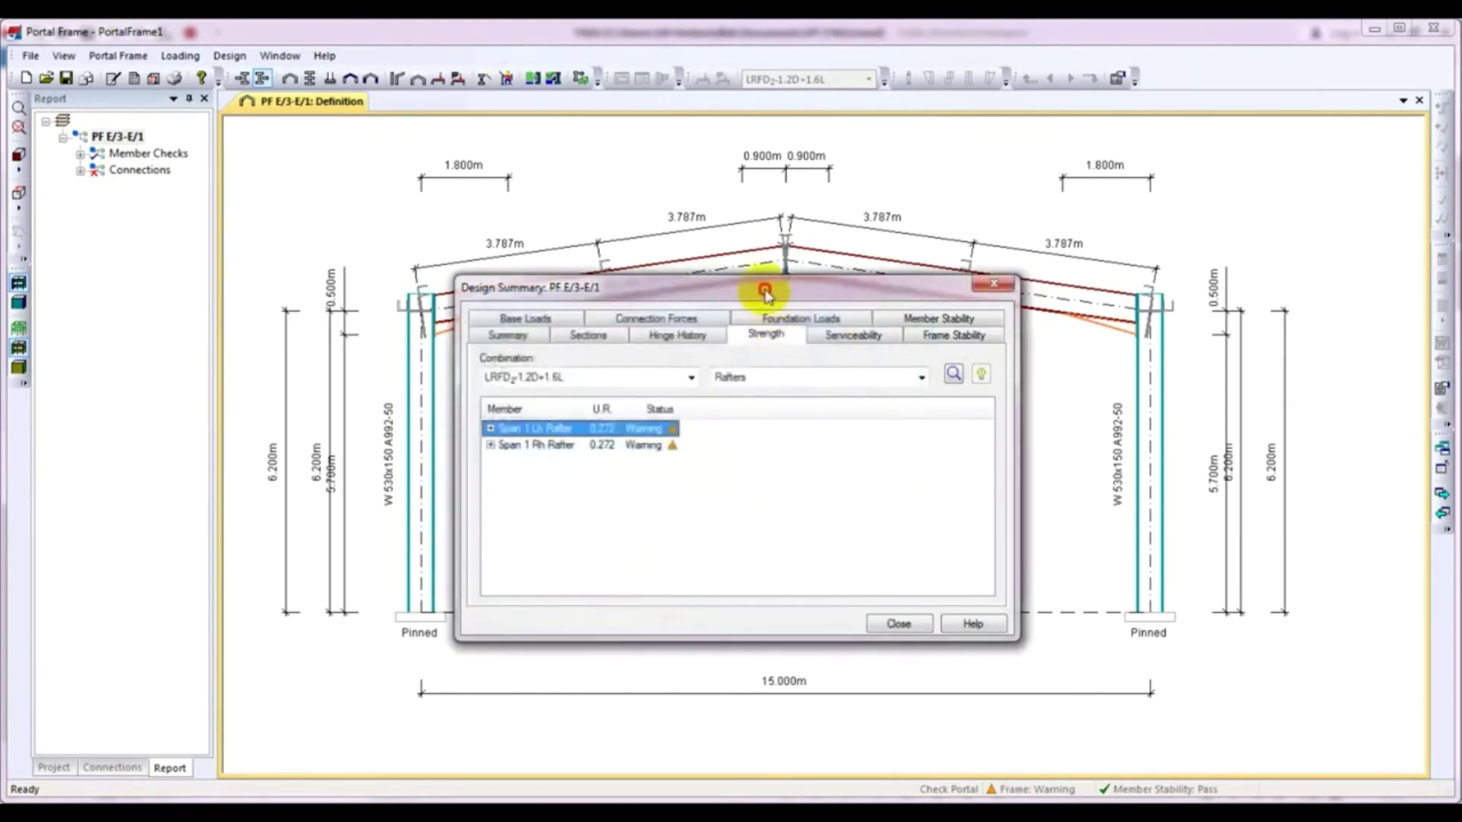
# Review the strength results of the columns, haunches and rafters for the same combination, and close the design summary.
pyautogui.moveTo(765, 292); pyautogui.dragTo(745, 289)
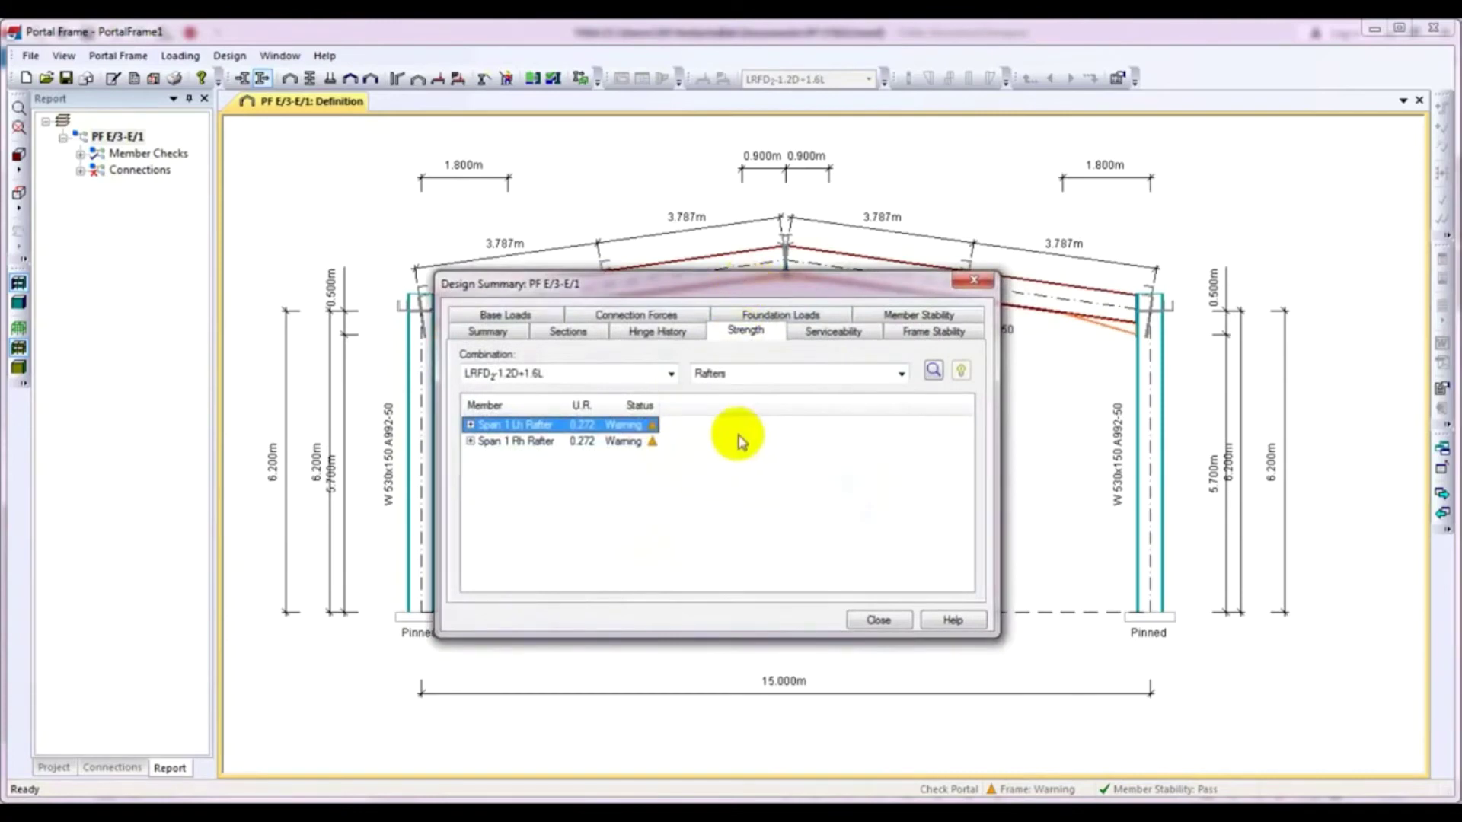
pyautogui.click(900, 373)
pyautogui.click(792, 415)
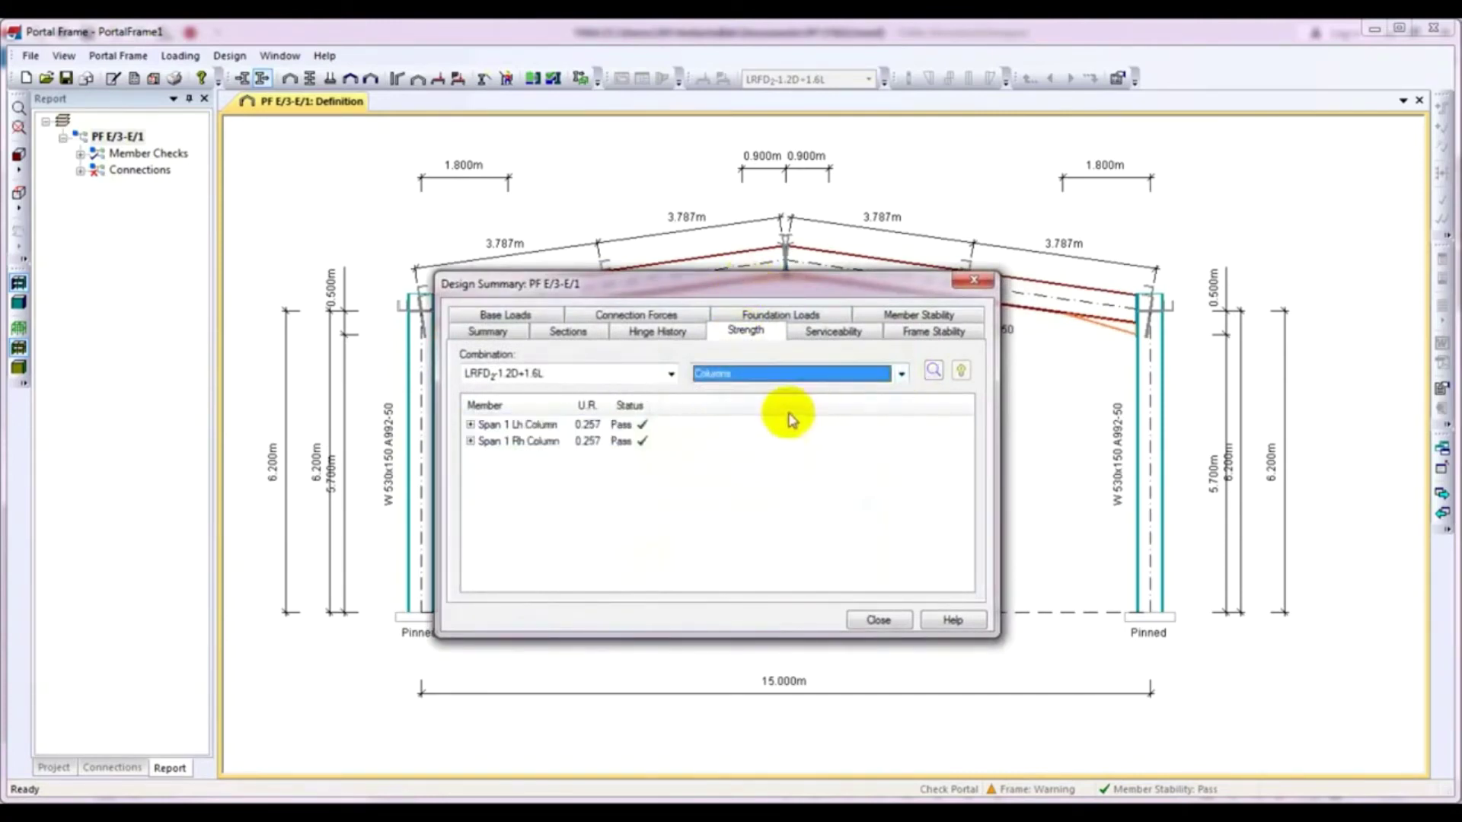
pyautogui.click(902, 374)
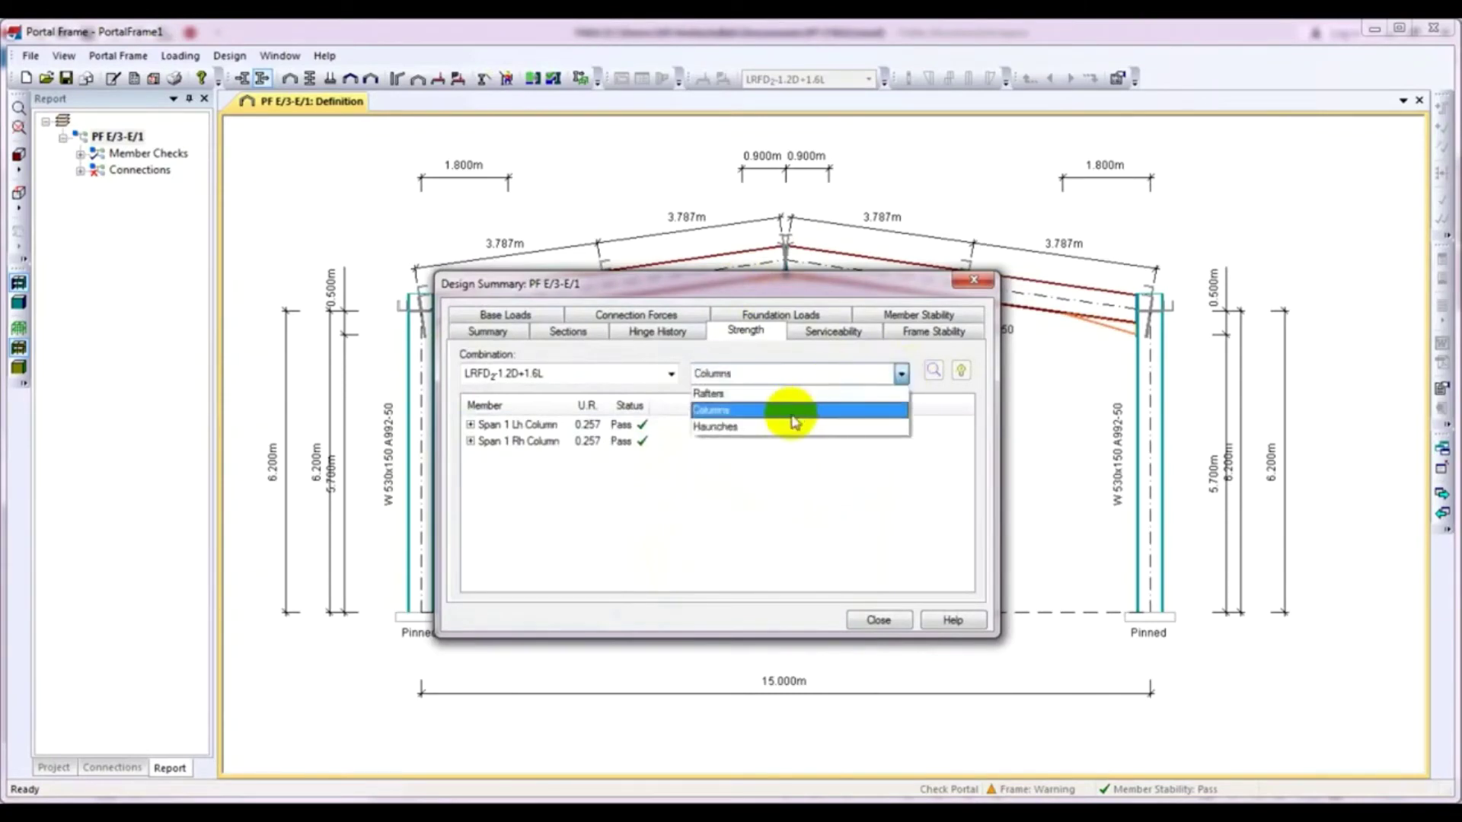
pyautogui.click(798, 429)
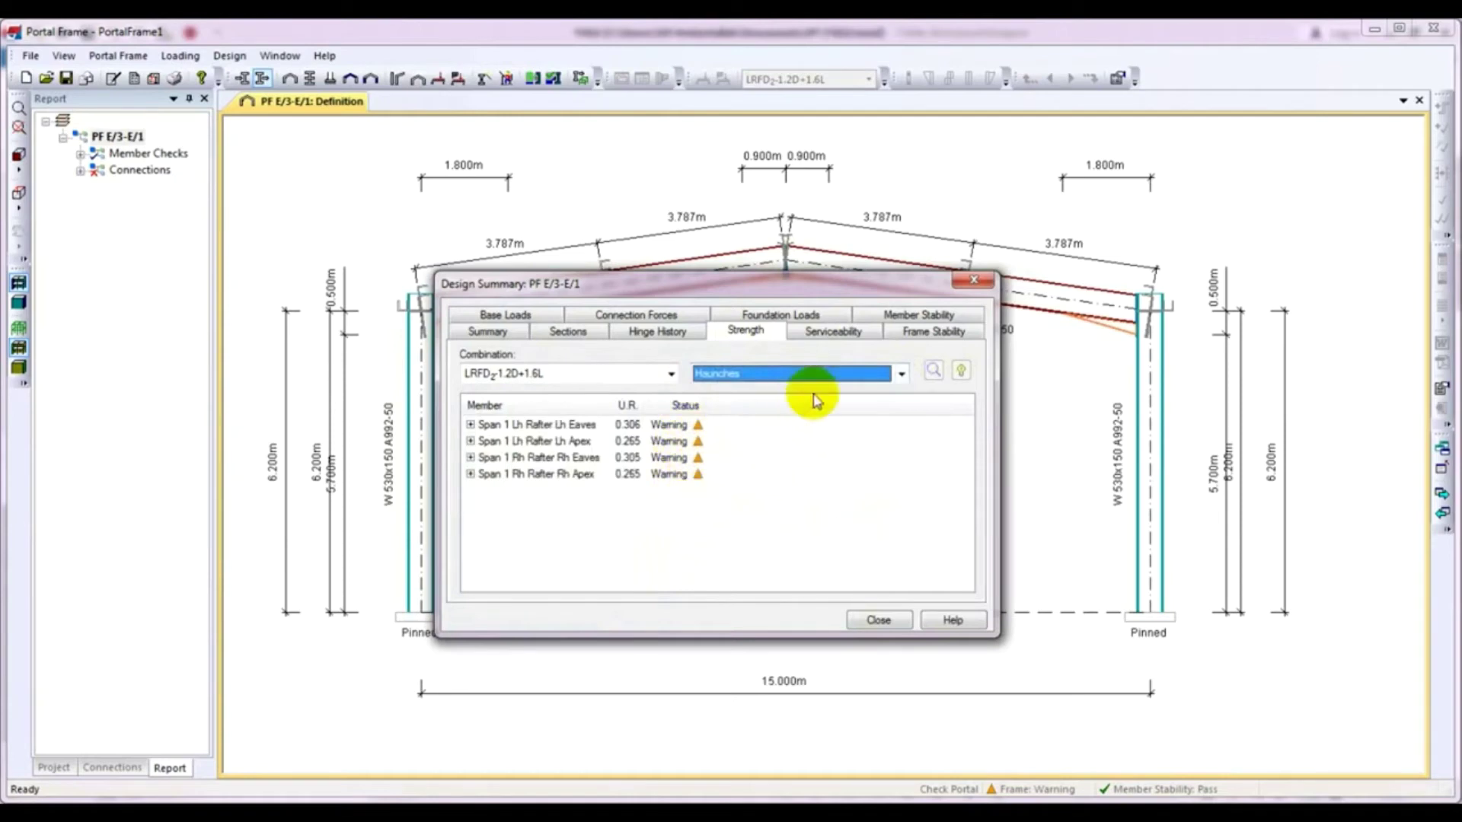
pyautogui.click(900, 374)
pyautogui.click(762, 400)
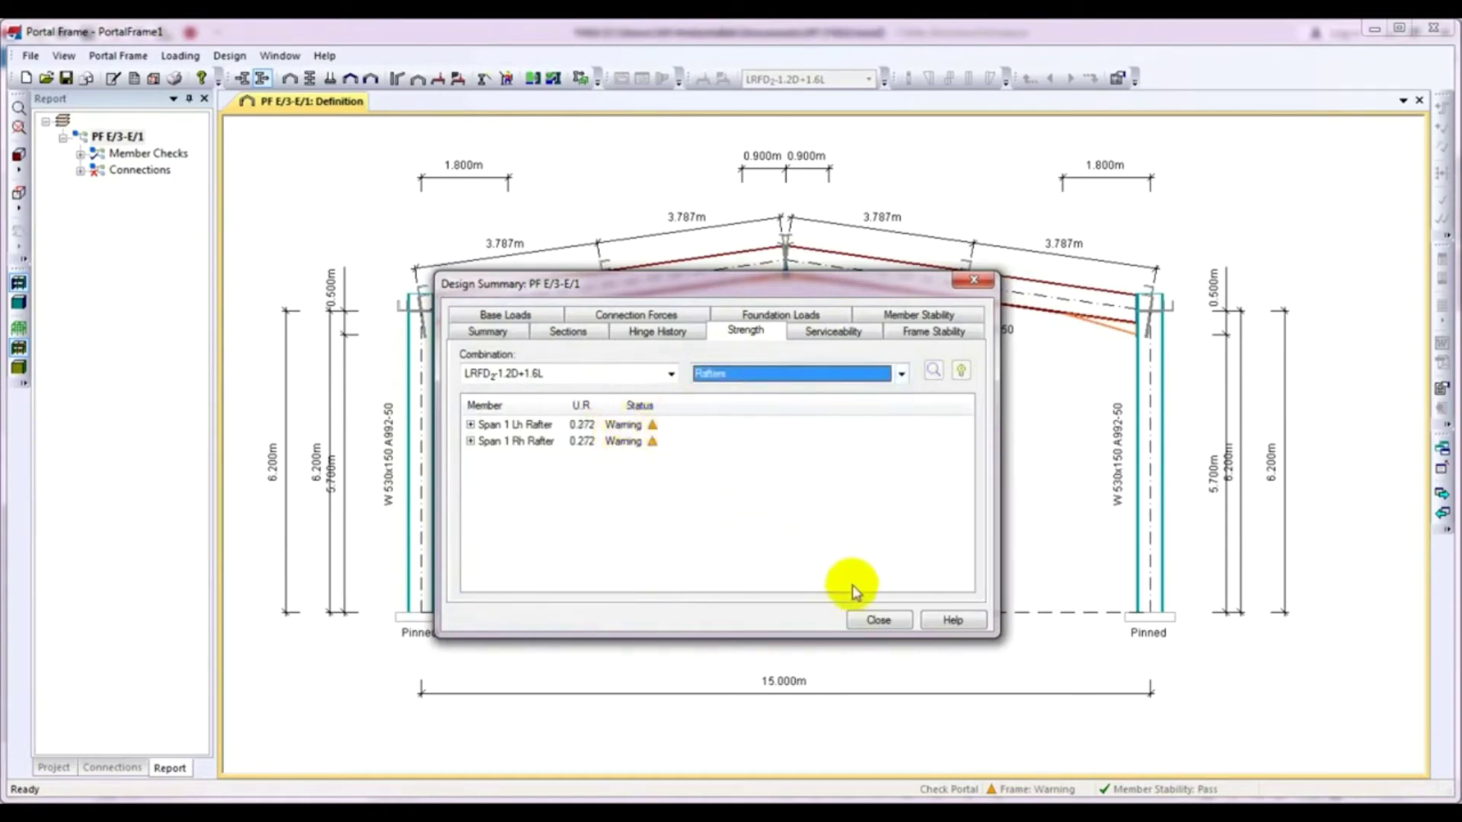
pyautogui.click(879, 620)
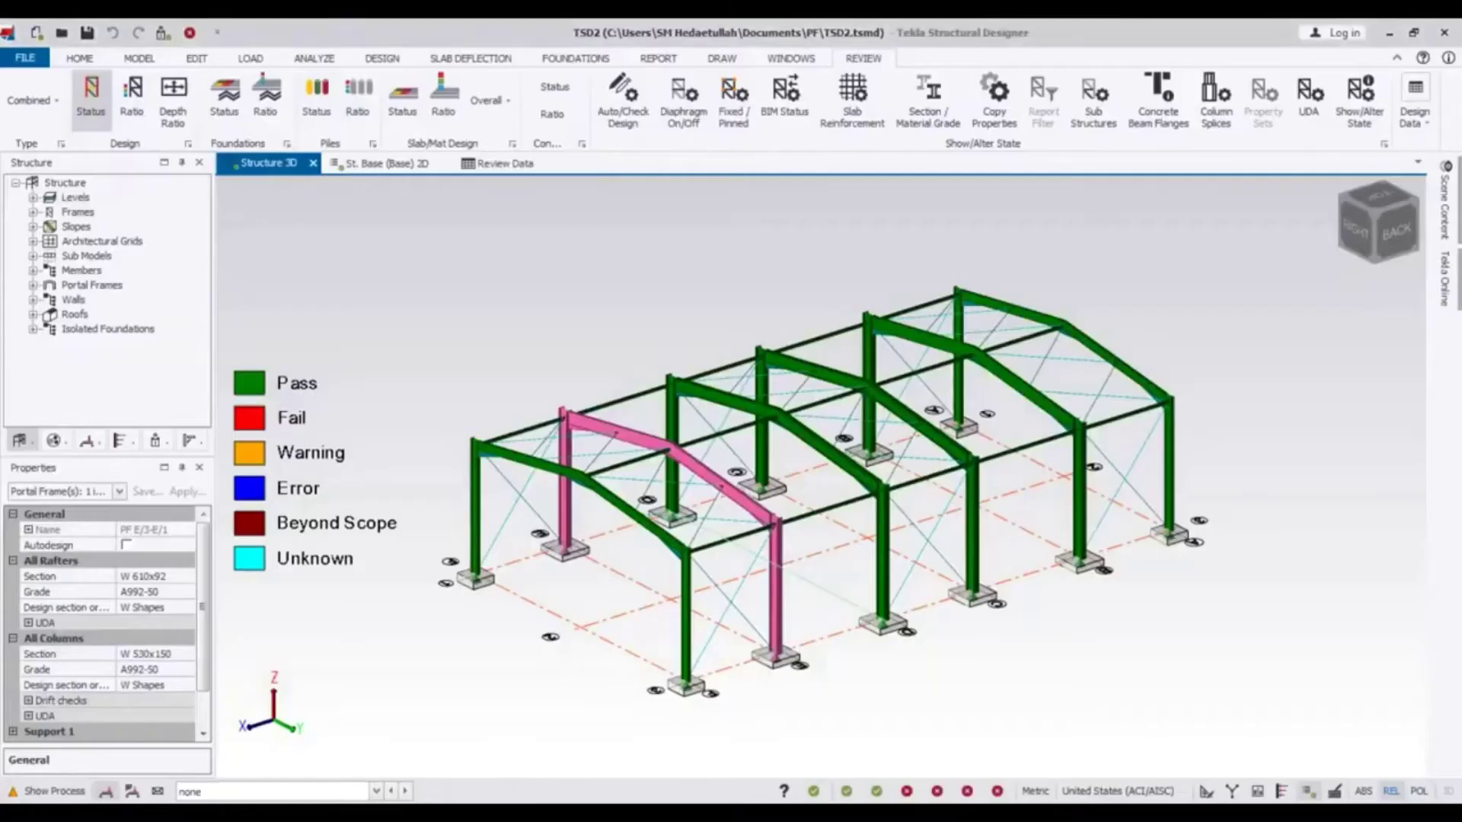
# In Tekla Structural Designer, open portal frame PF E/3-E/1 for editing and clear the selection.
pyautogui.click(720, 482)
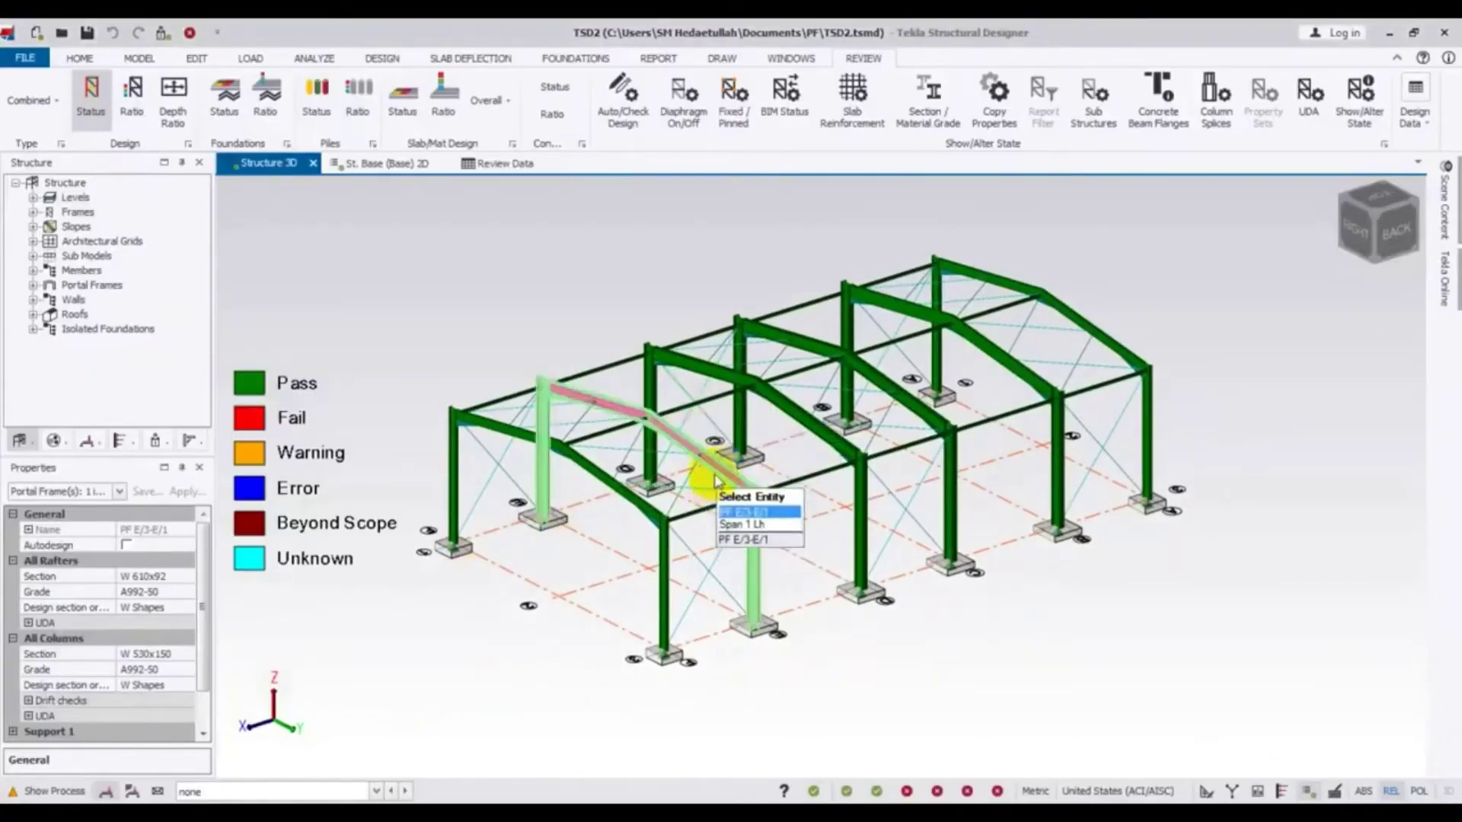
pyautogui.rightClick(714, 466)
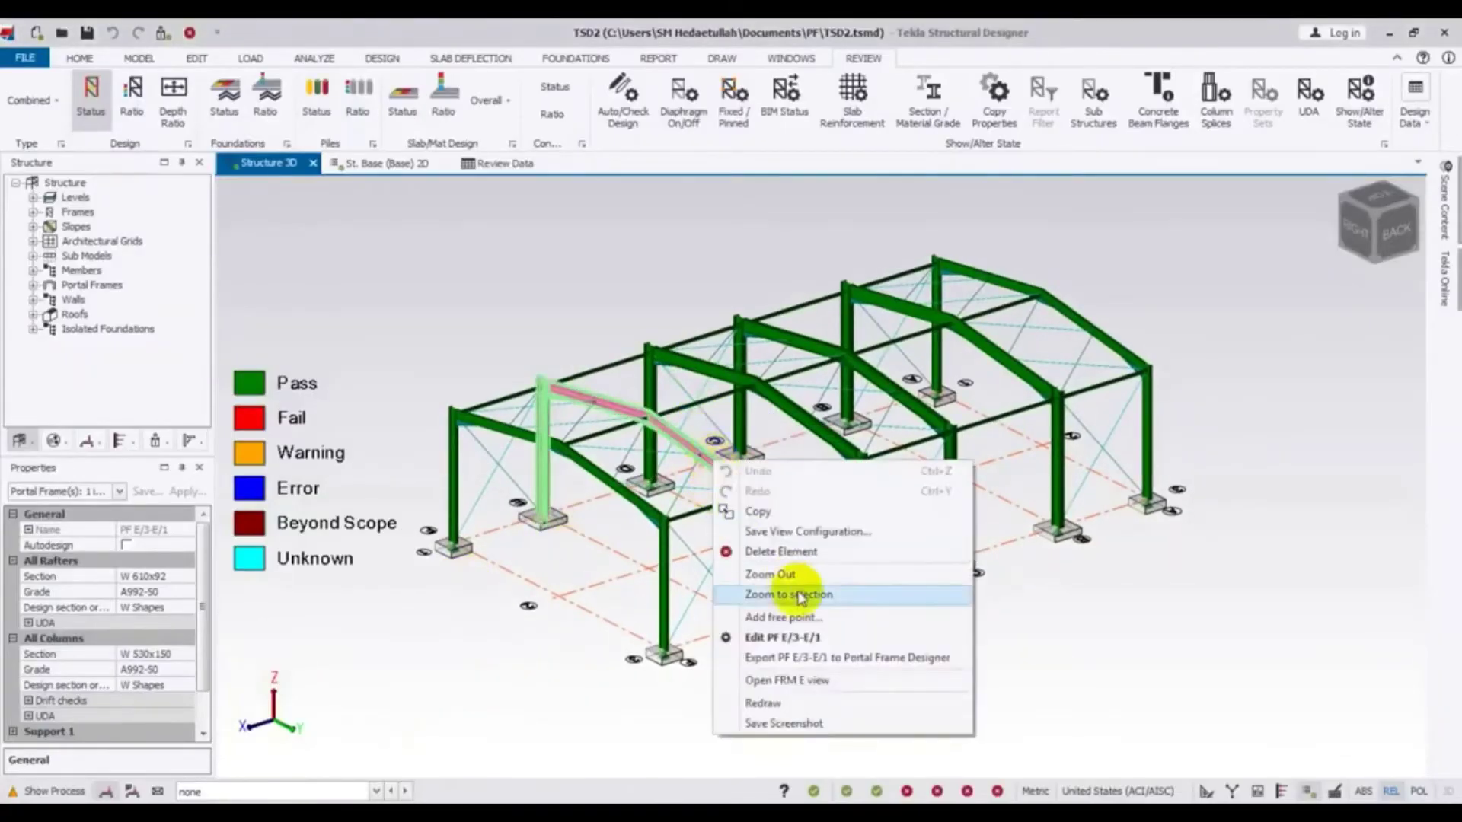
pyautogui.click(784, 637)
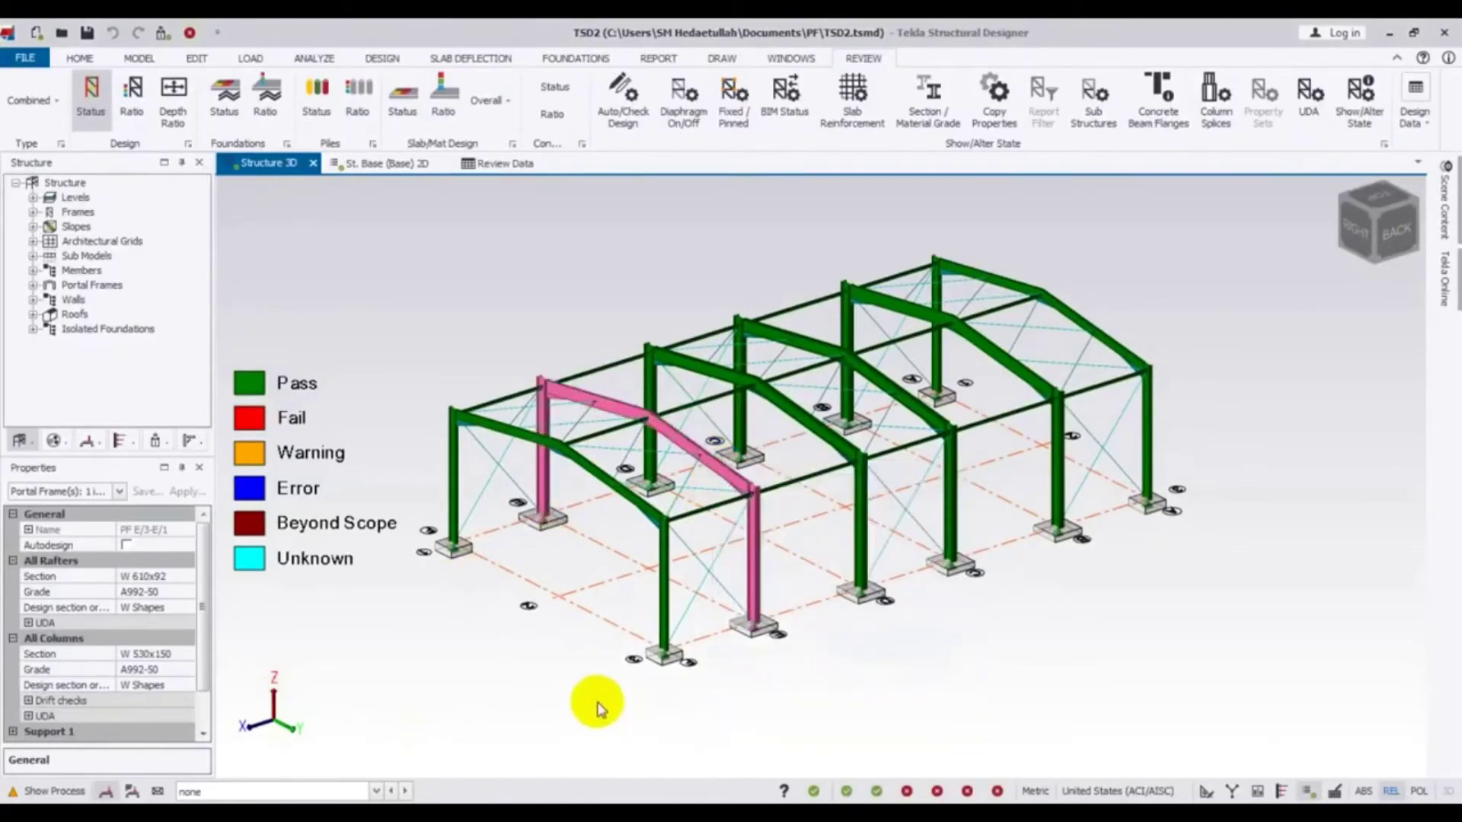
pyautogui.click(598, 708)
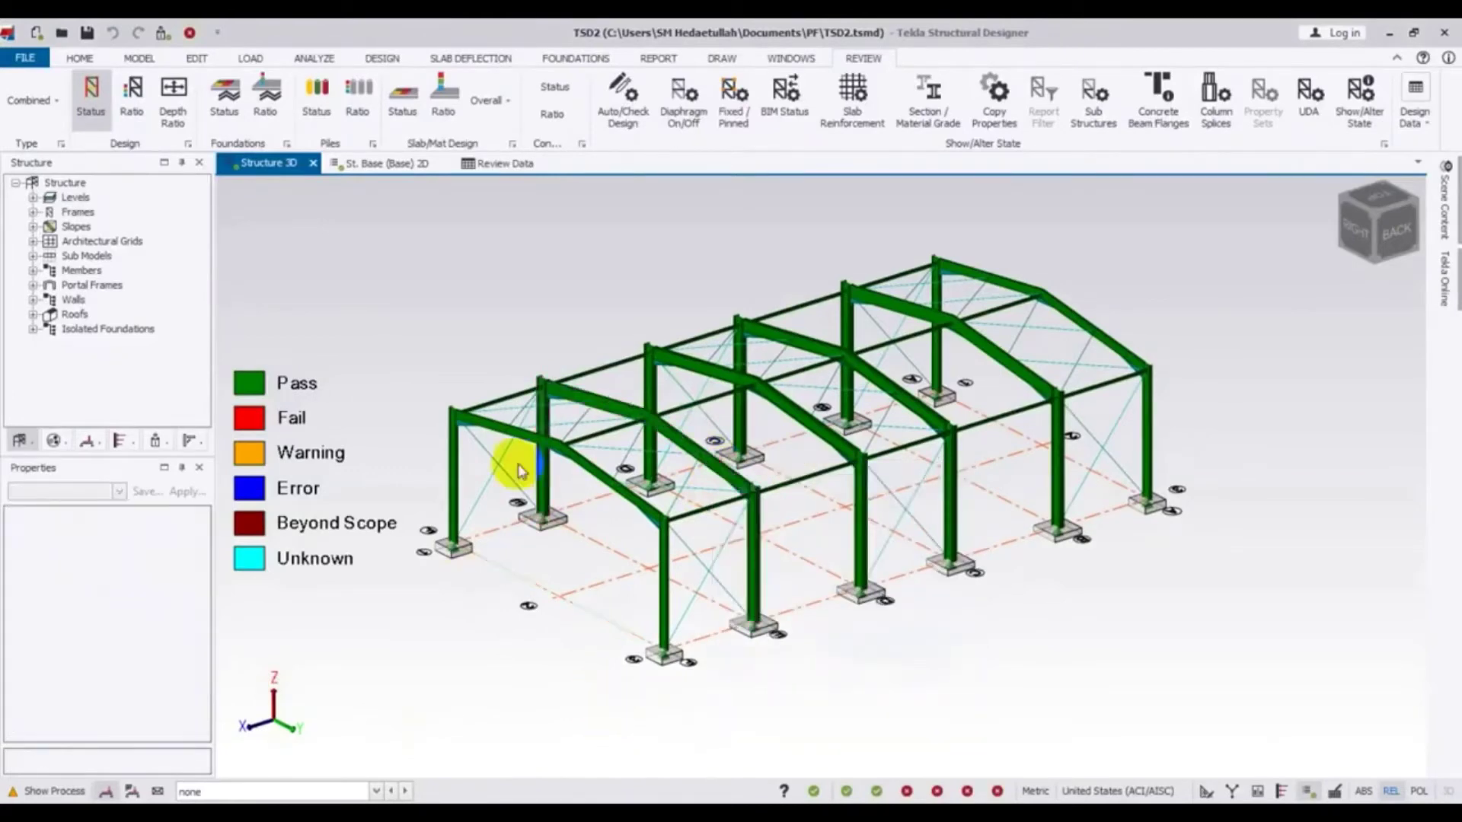
# Colour the members by utilization ratio and compare the result with the member design status display.
pyautogui.click(134, 95)
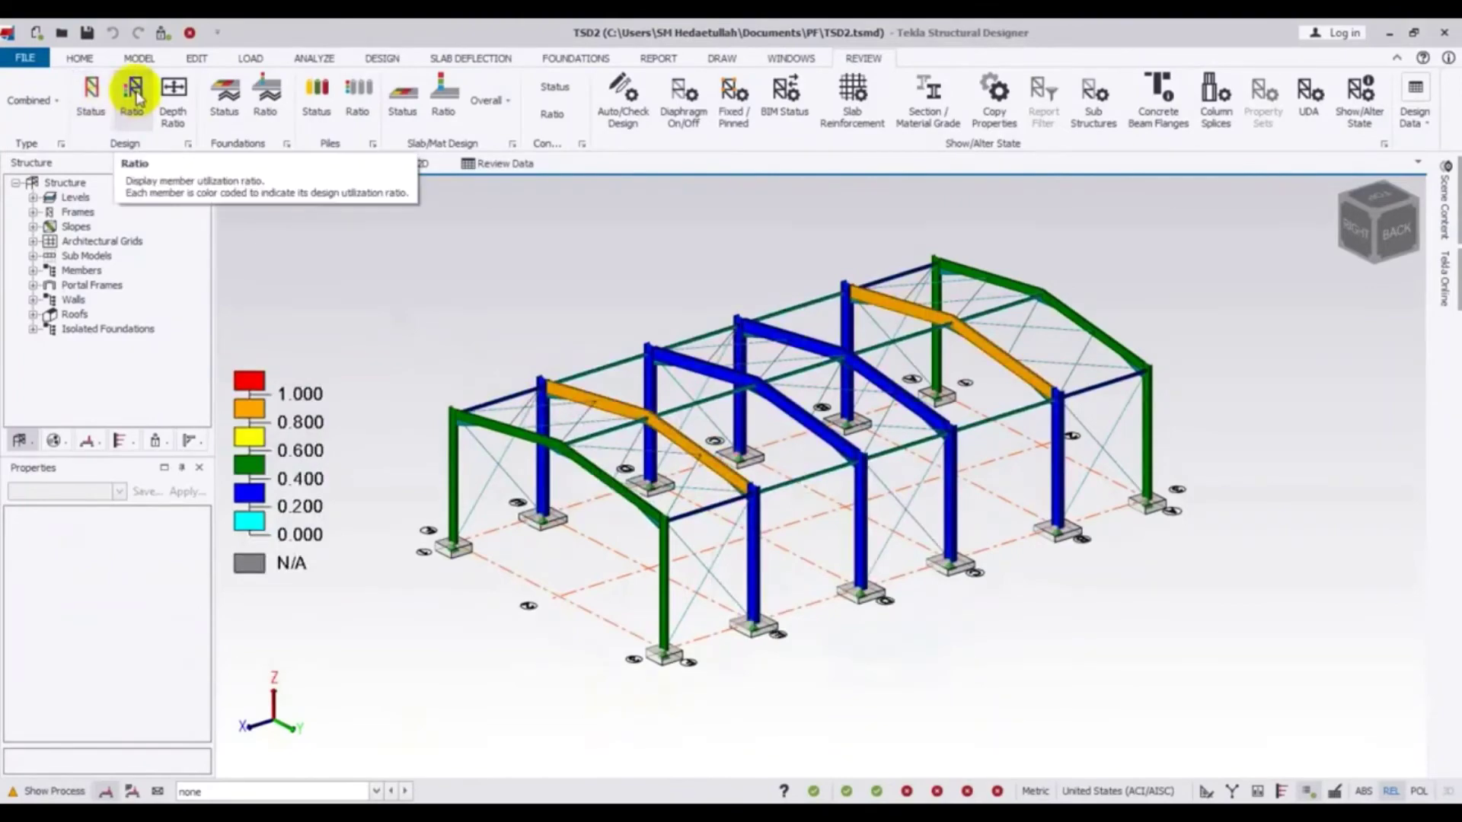
pyautogui.moveTo(842, 662); pyautogui.dragTo(868, 663, button='middle')
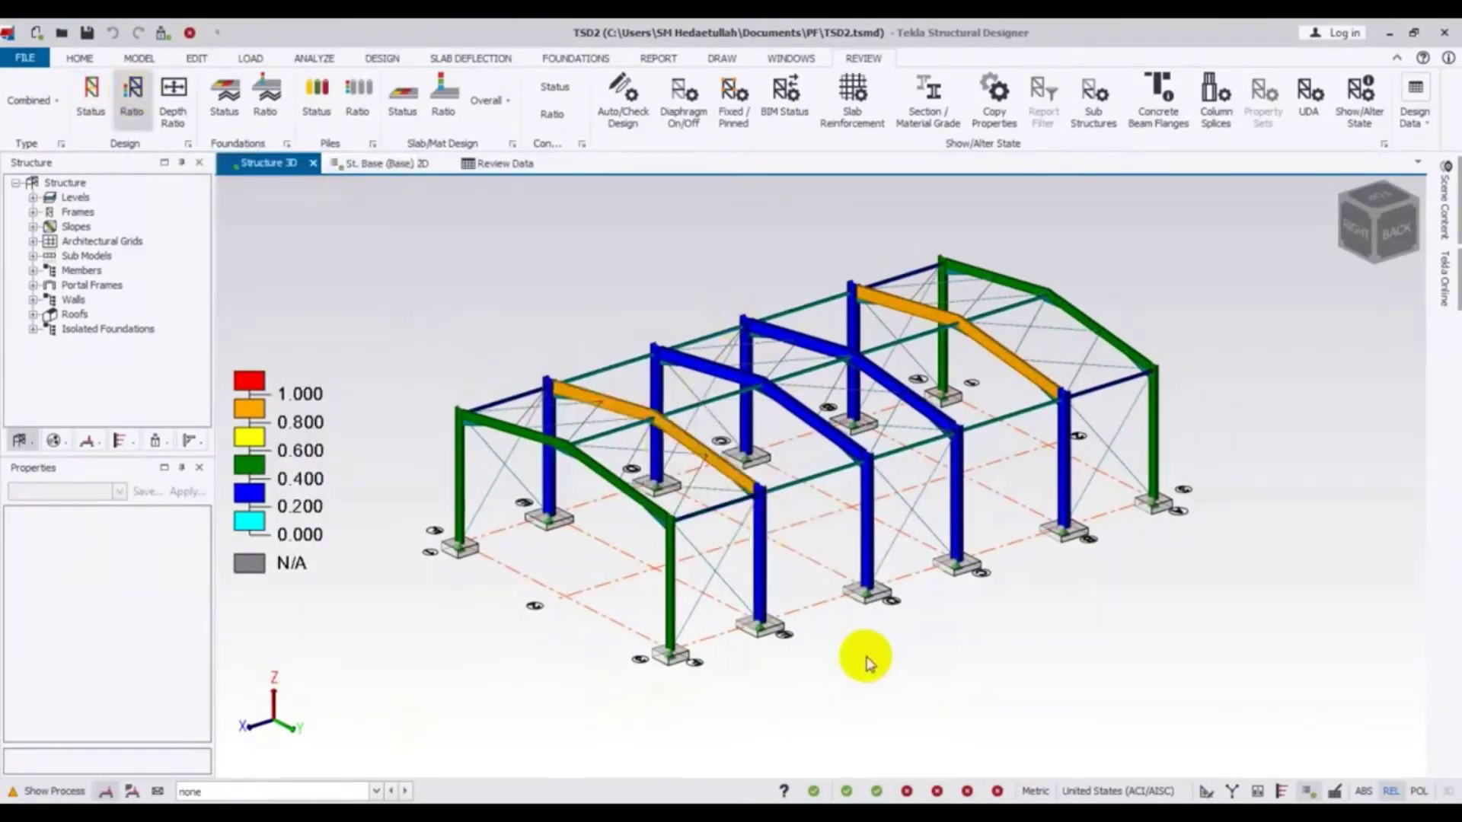
pyautogui.scroll(5, 853, 495)
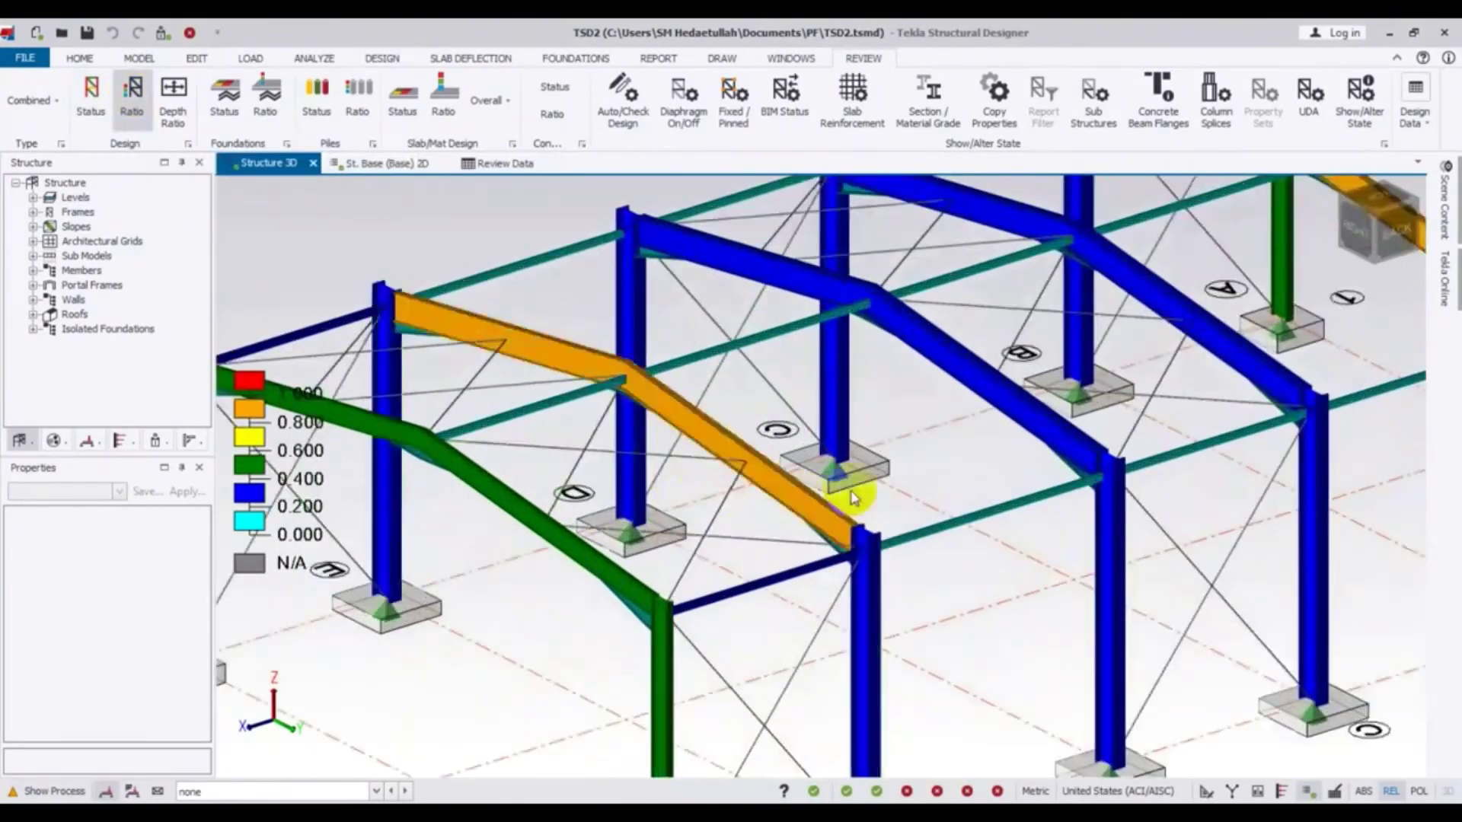
pyautogui.scroll(-3, 853, 499)
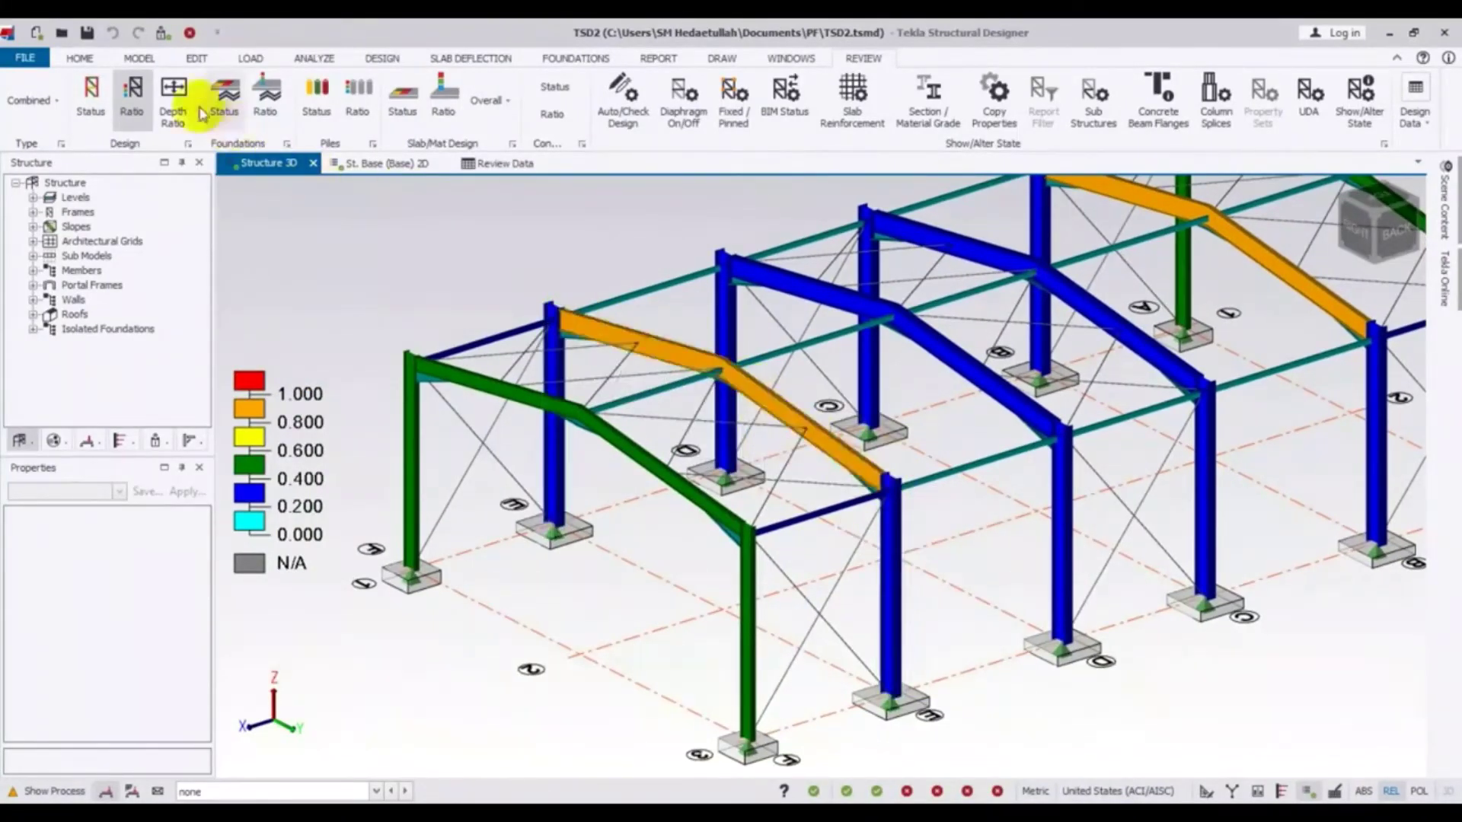
pyautogui.click(84, 102)
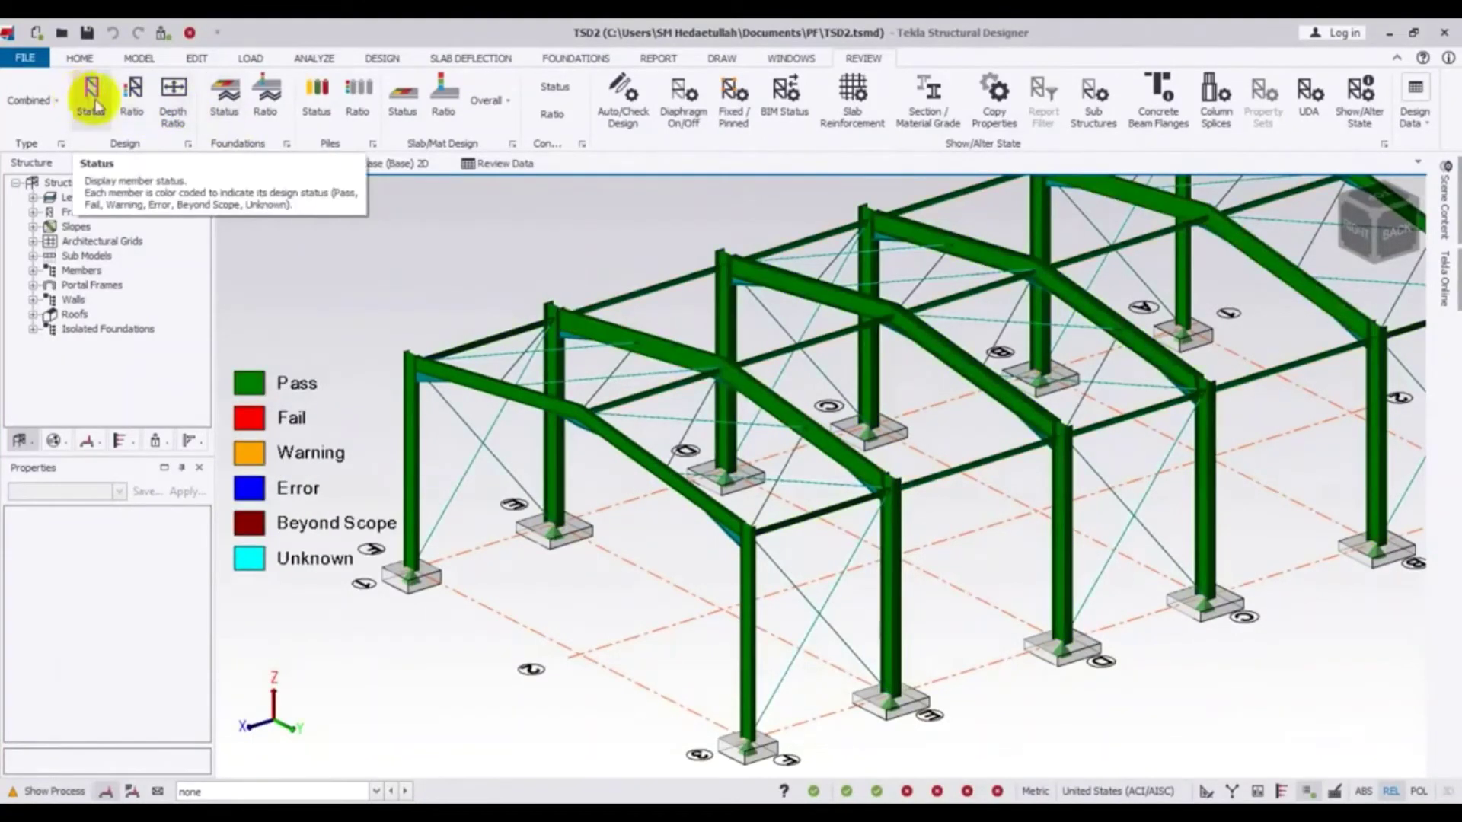
pyautogui.click(132, 97)
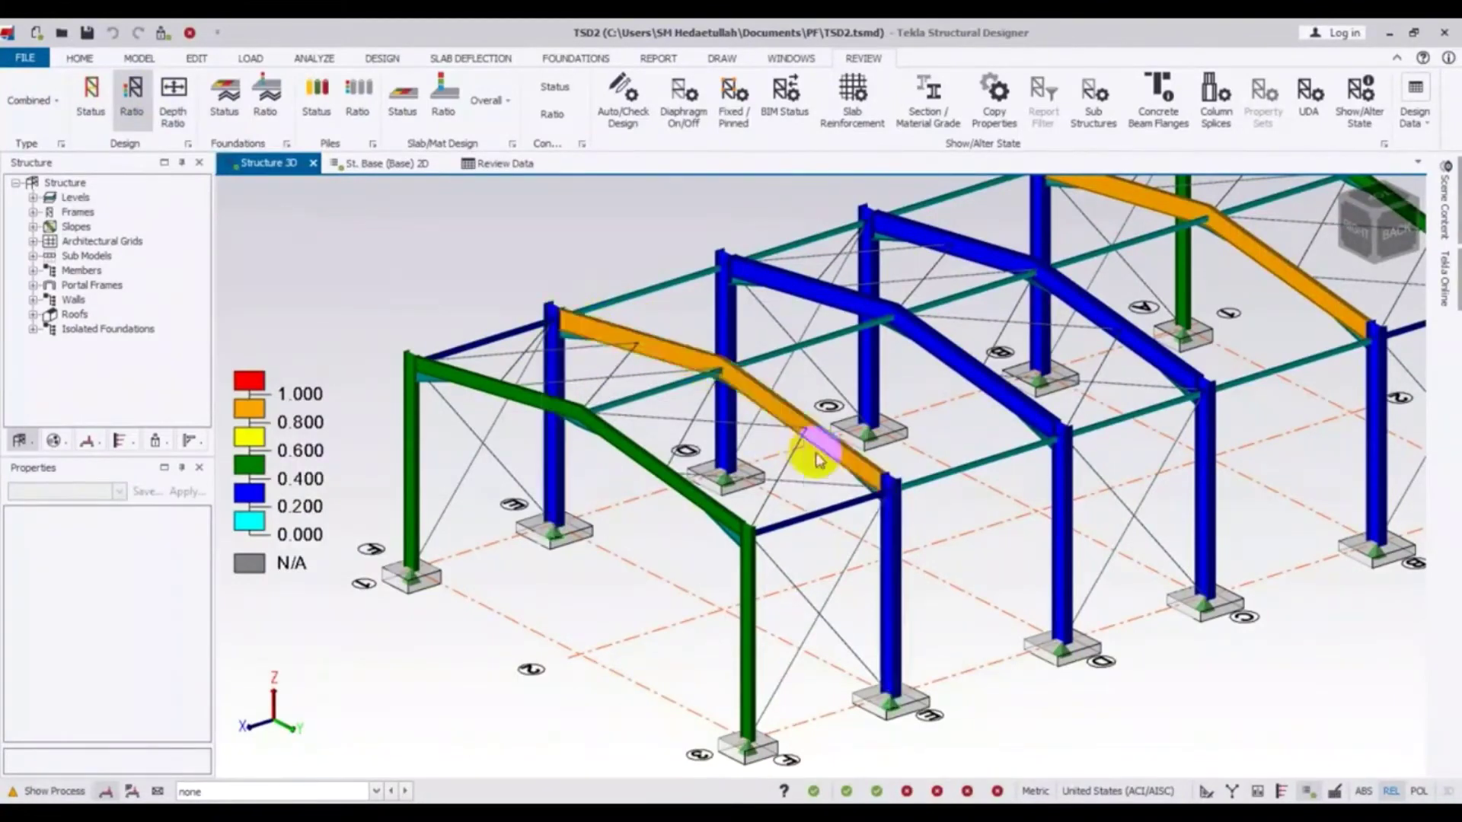
# Examine the utilization ratio colours of the portal frames on grid lines E, D and beyond.
pyautogui.moveTo(598, 337)
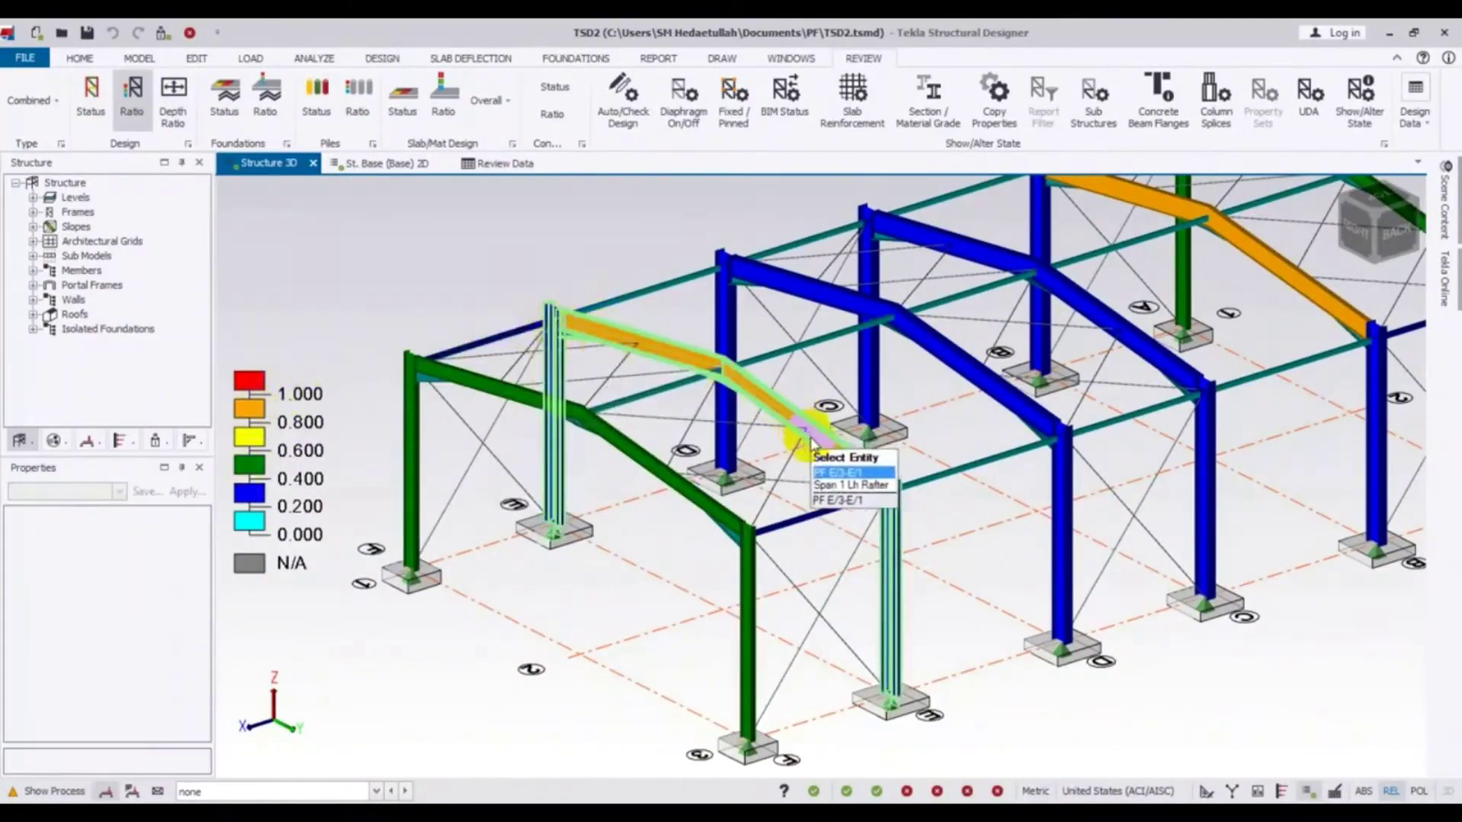
pyautogui.moveTo(876, 524)
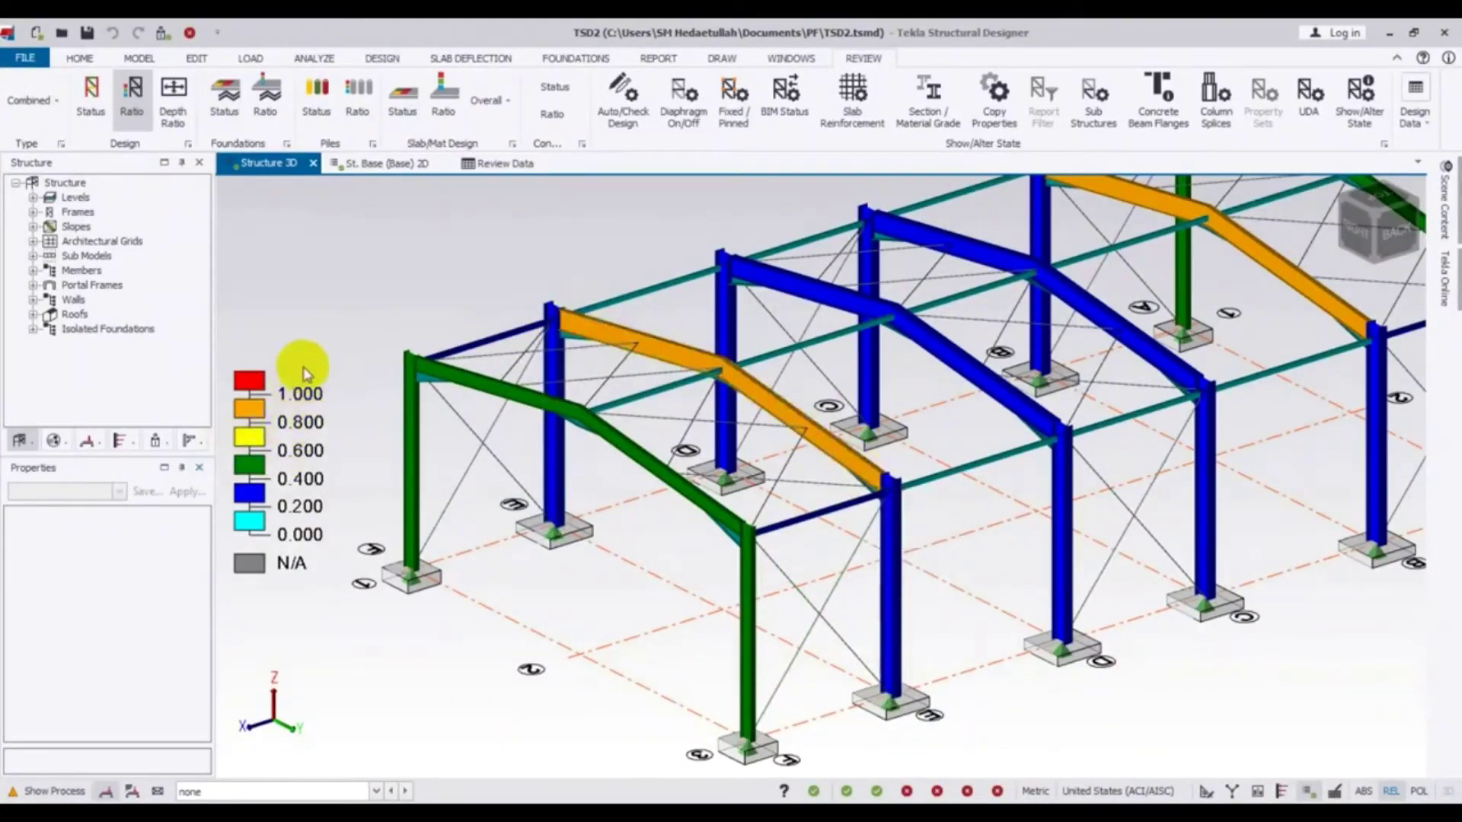
pyautogui.moveTo(971, 368)
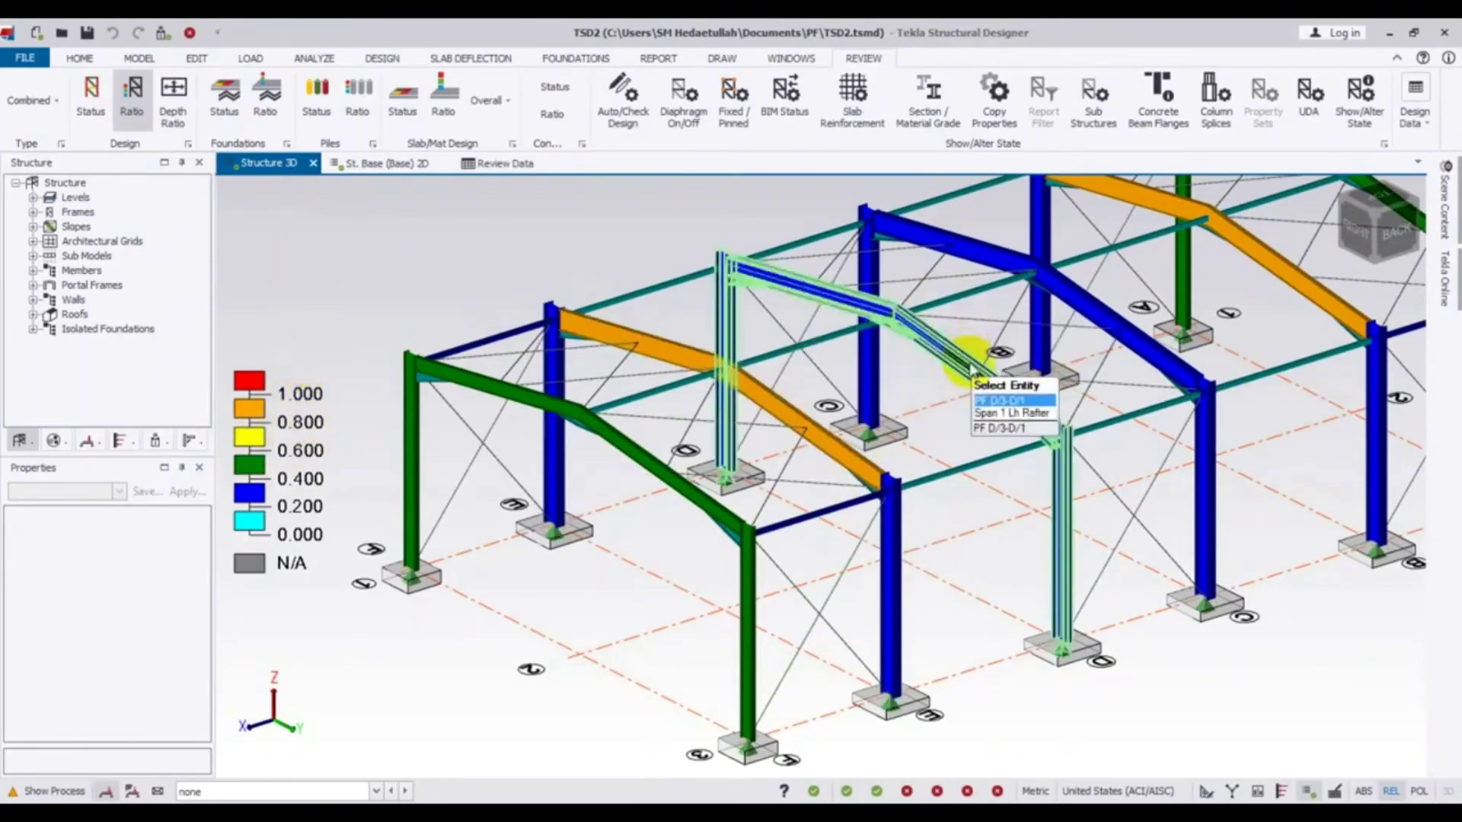
pyautogui.moveTo(1096, 374)
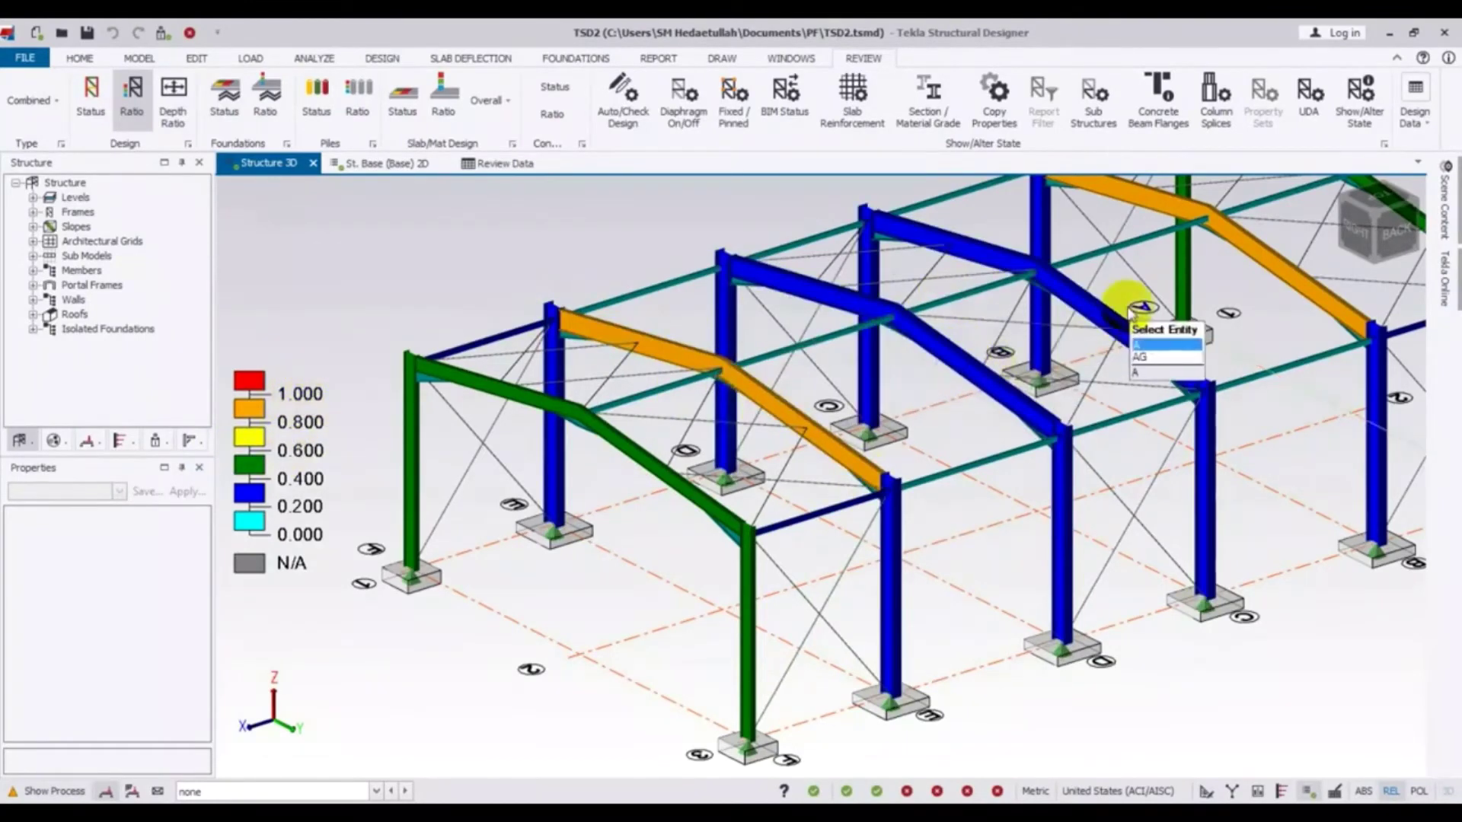
pyautogui.scroll(-3, 1018, 591)
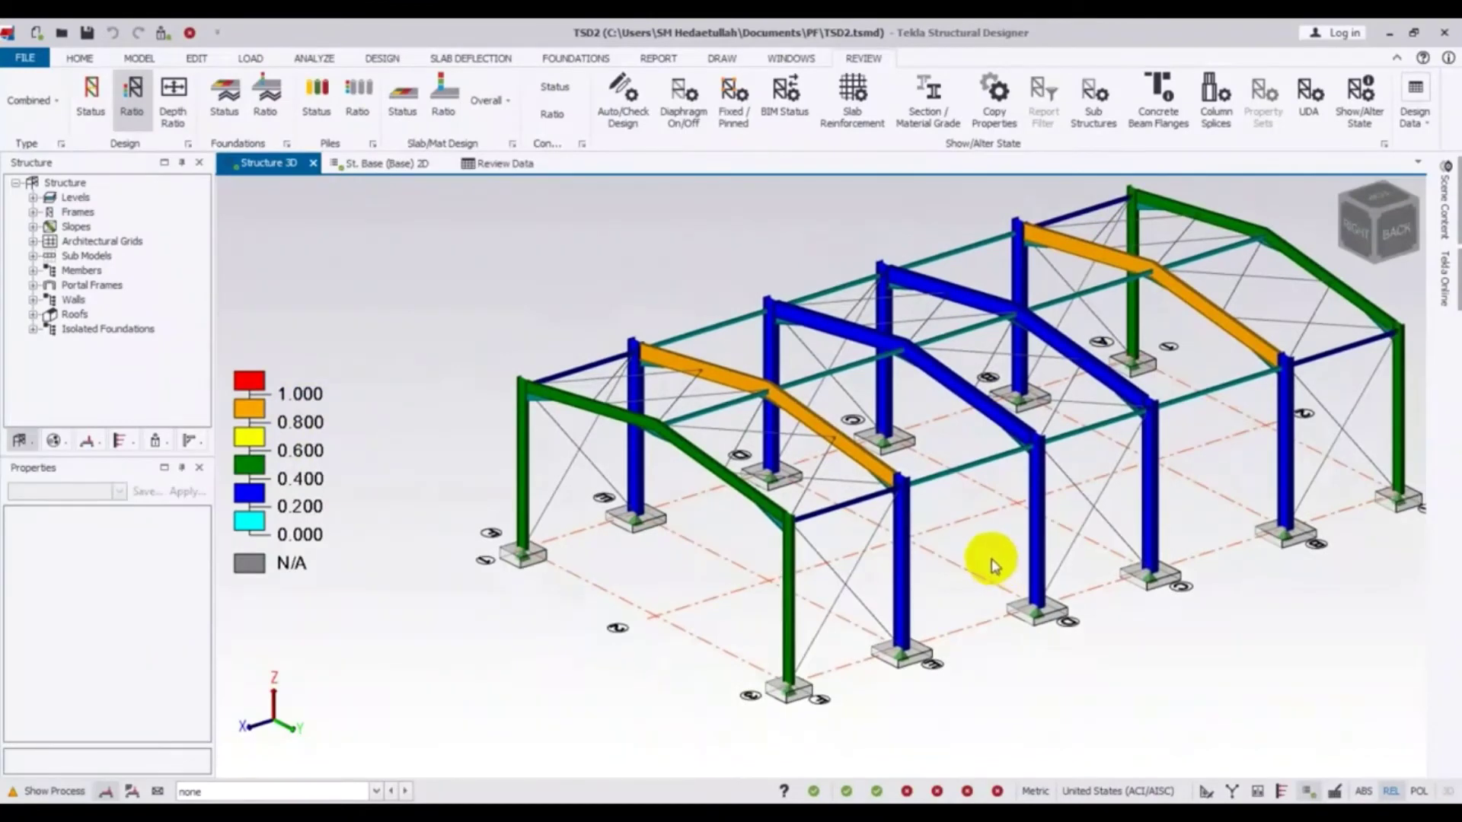
pyautogui.moveTo(806, 415)
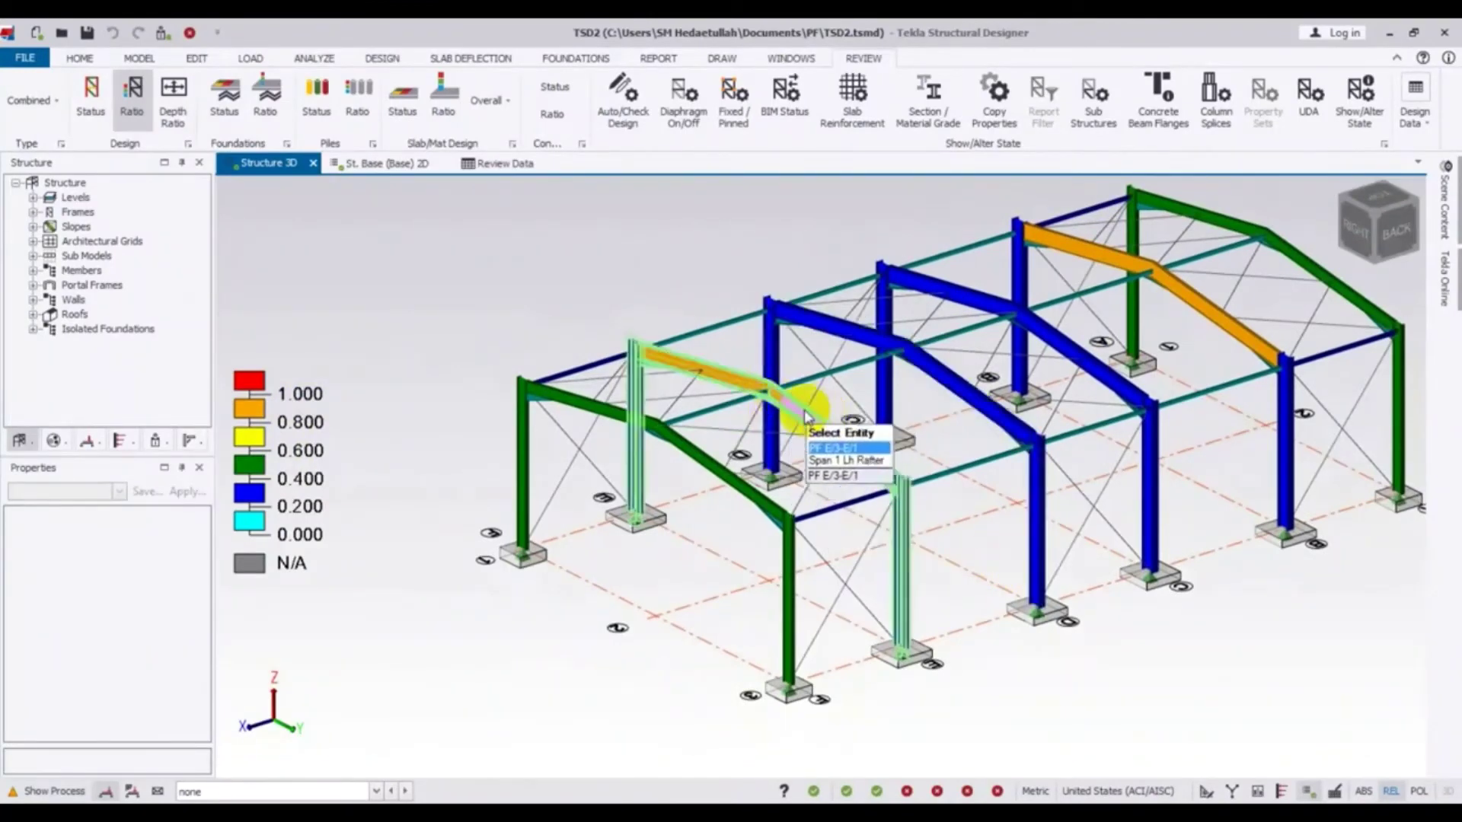
pyautogui.moveTo(1201, 301)
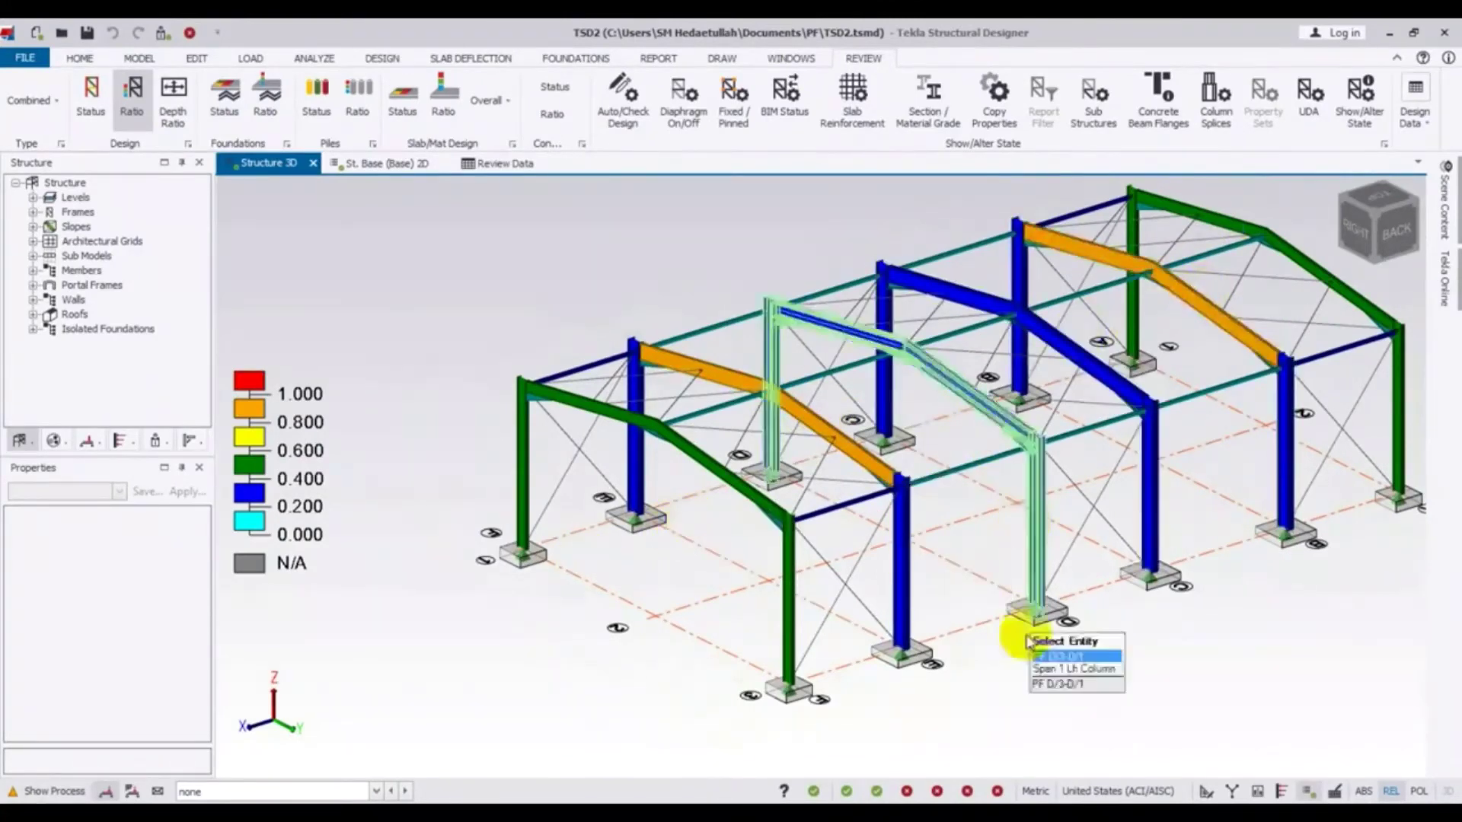
pyautogui.moveTo(1019, 667); pyautogui.dragTo(994, 644, button='middle')
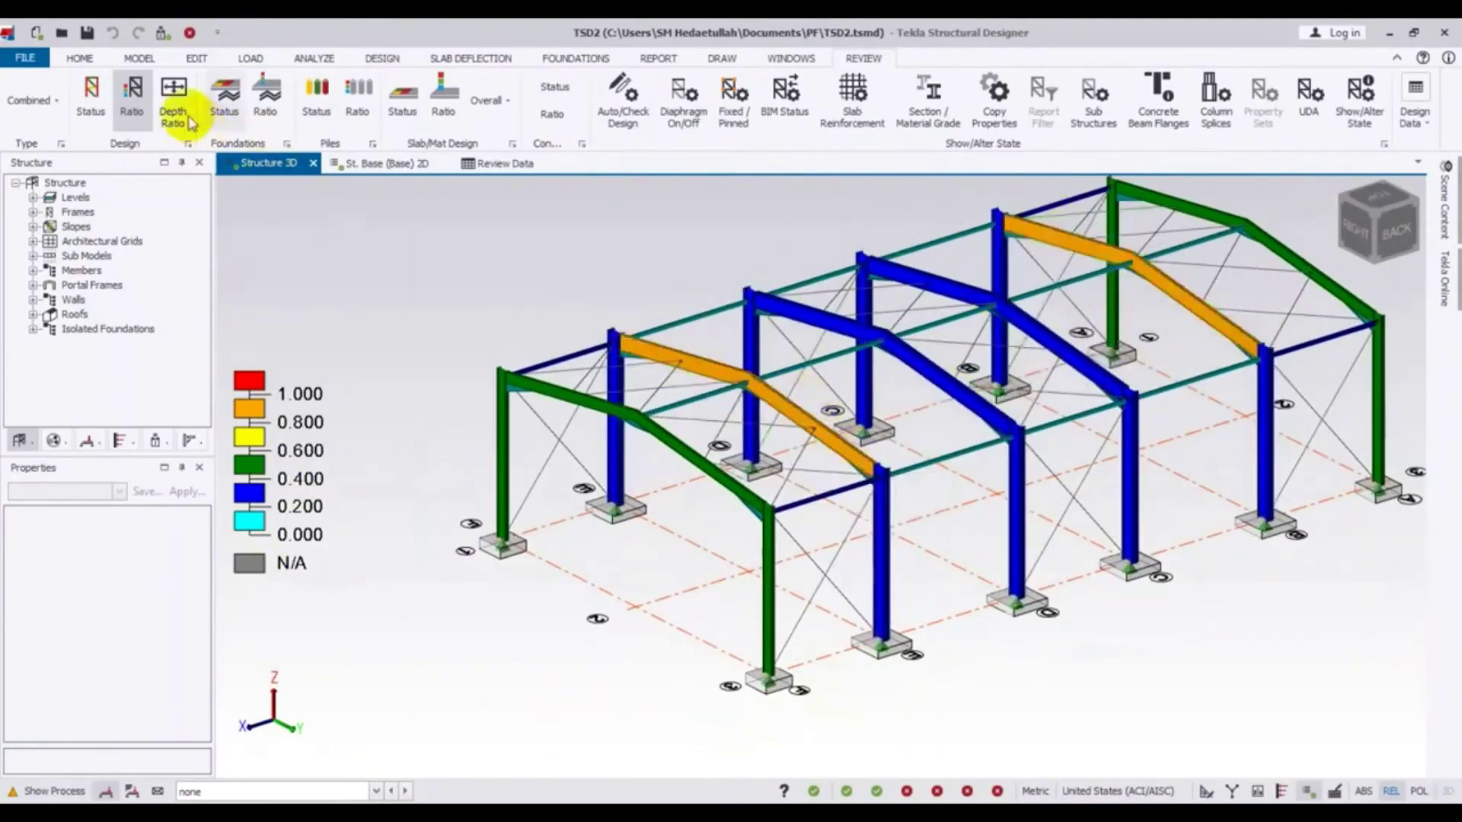
# Check the member design status again, return to utilization ratios, and inspect the rafters and columns of the inner frames.
pyautogui.click(90, 96)
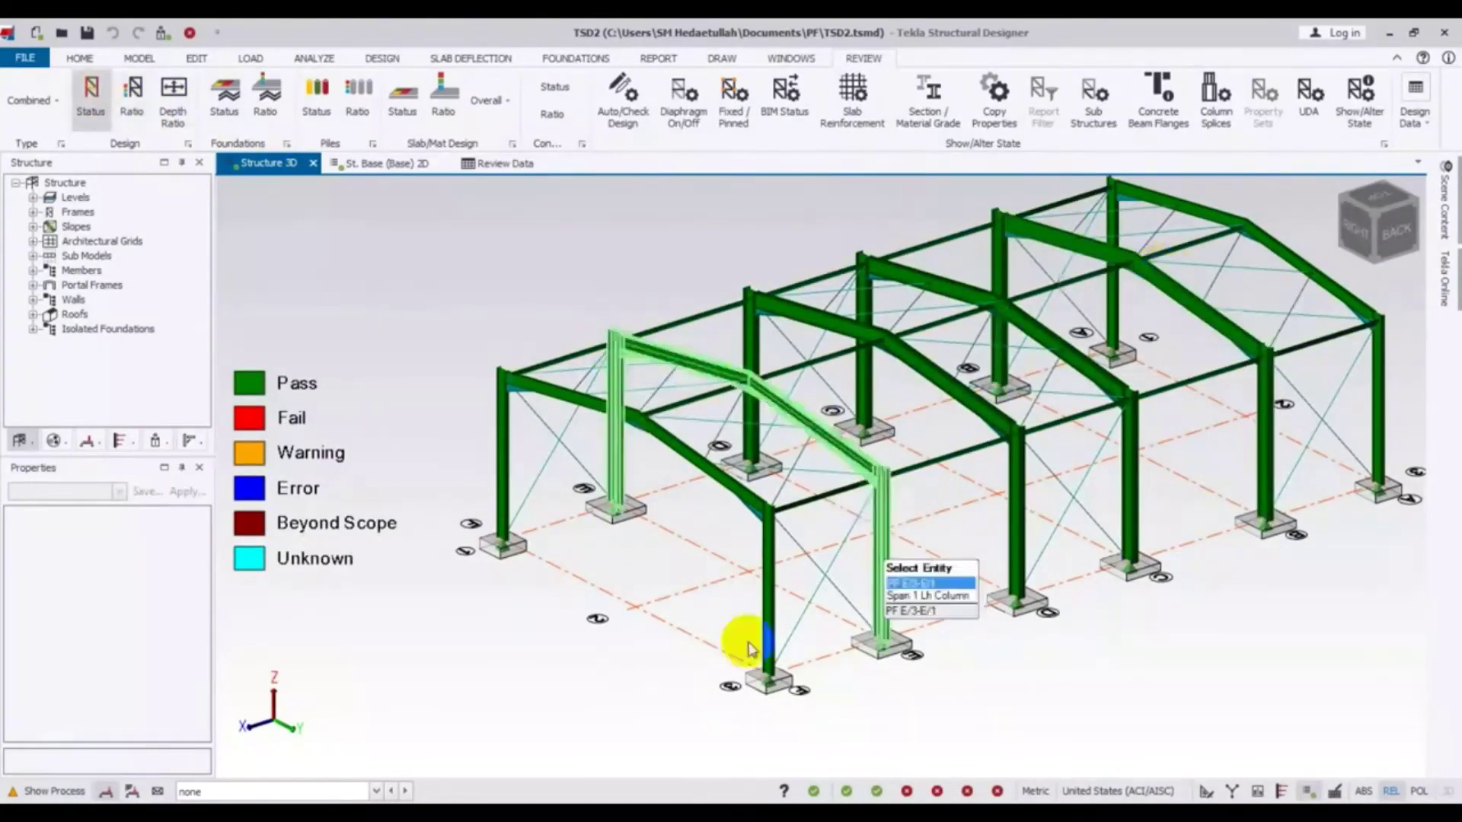
pyautogui.click(131, 92)
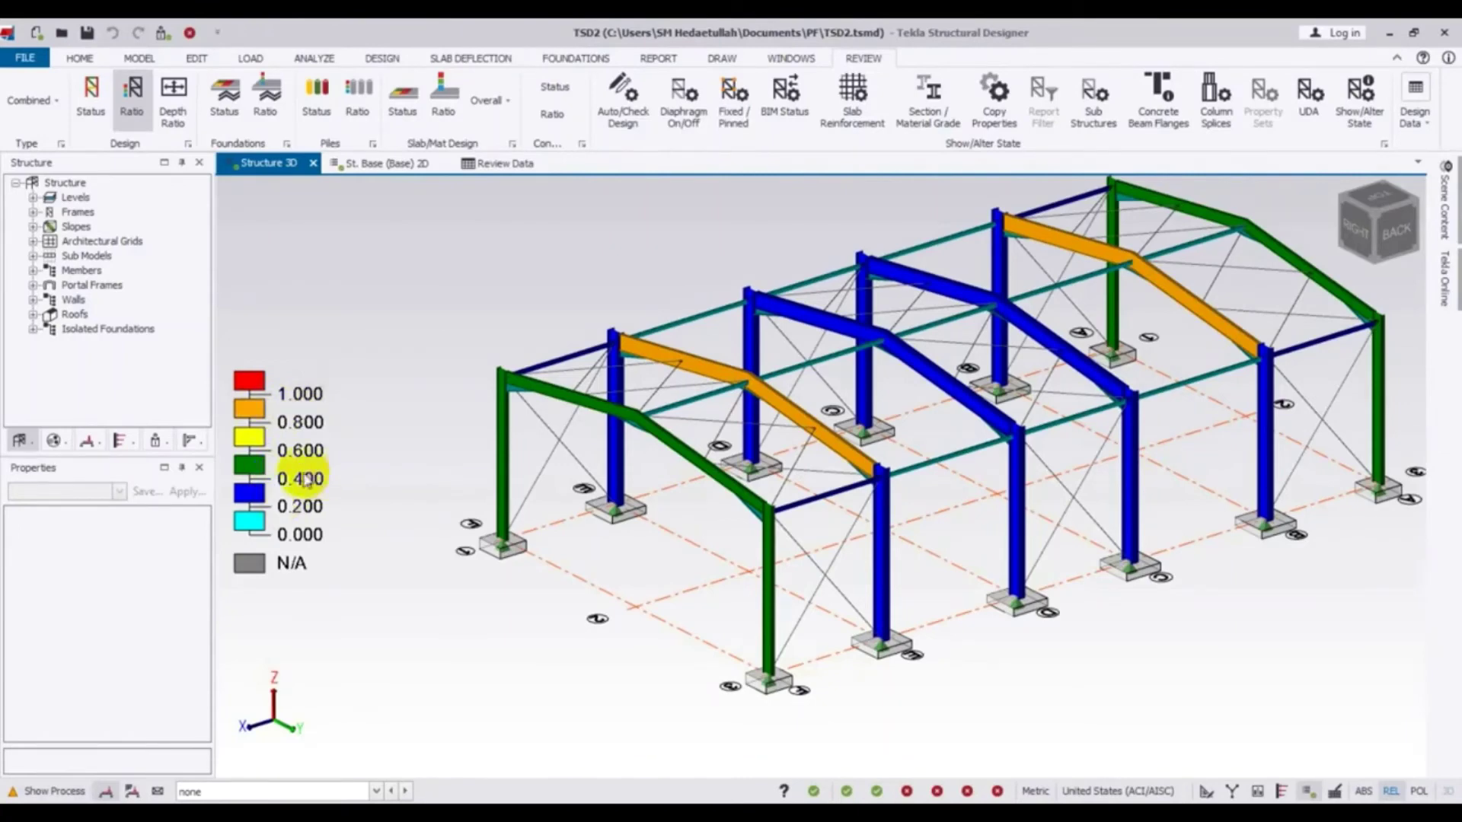
pyautogui.click(902, 348)
pyautogui.press('Escape')
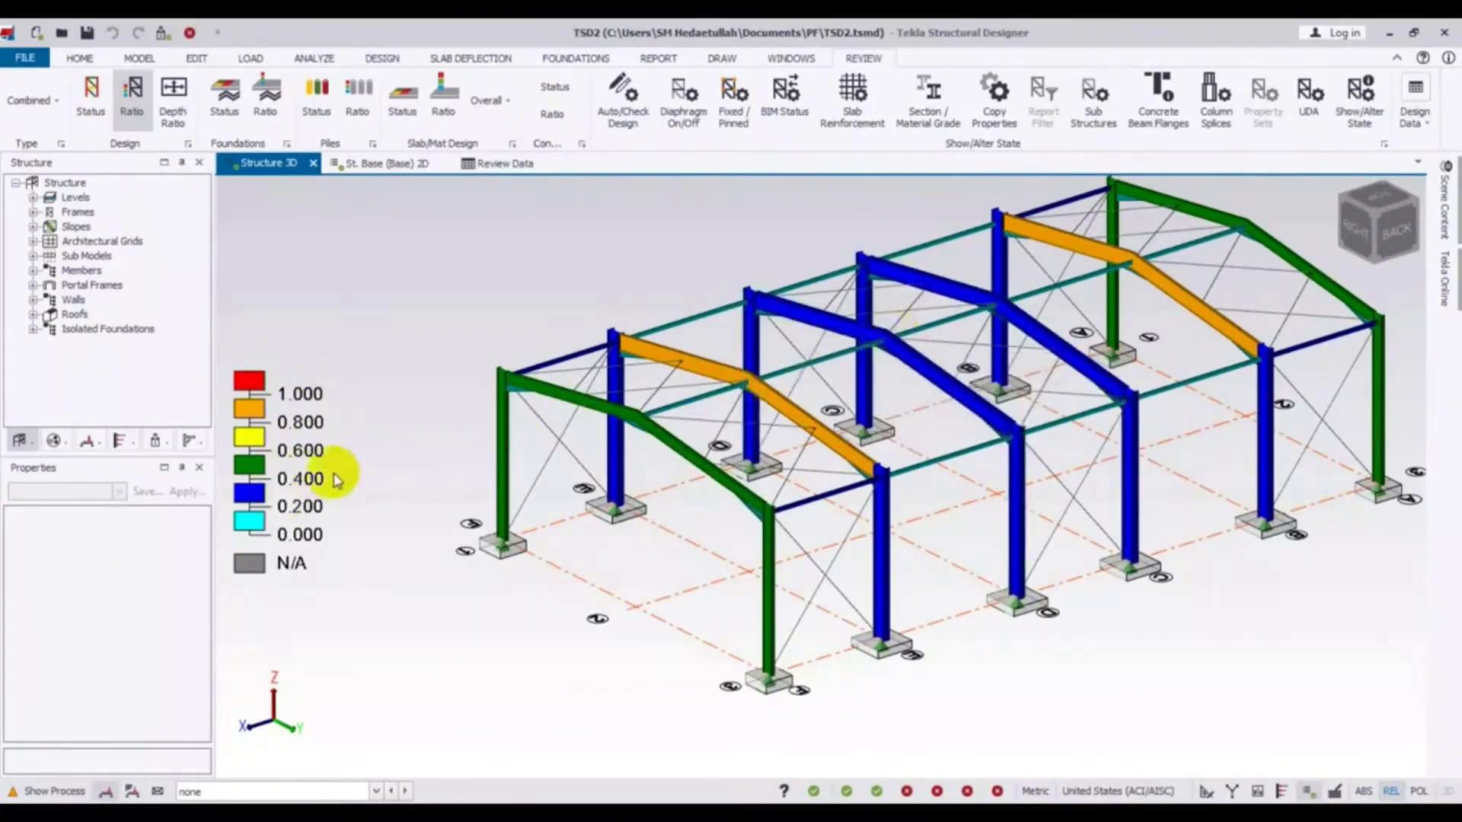
pyautogui.click(889, 346)
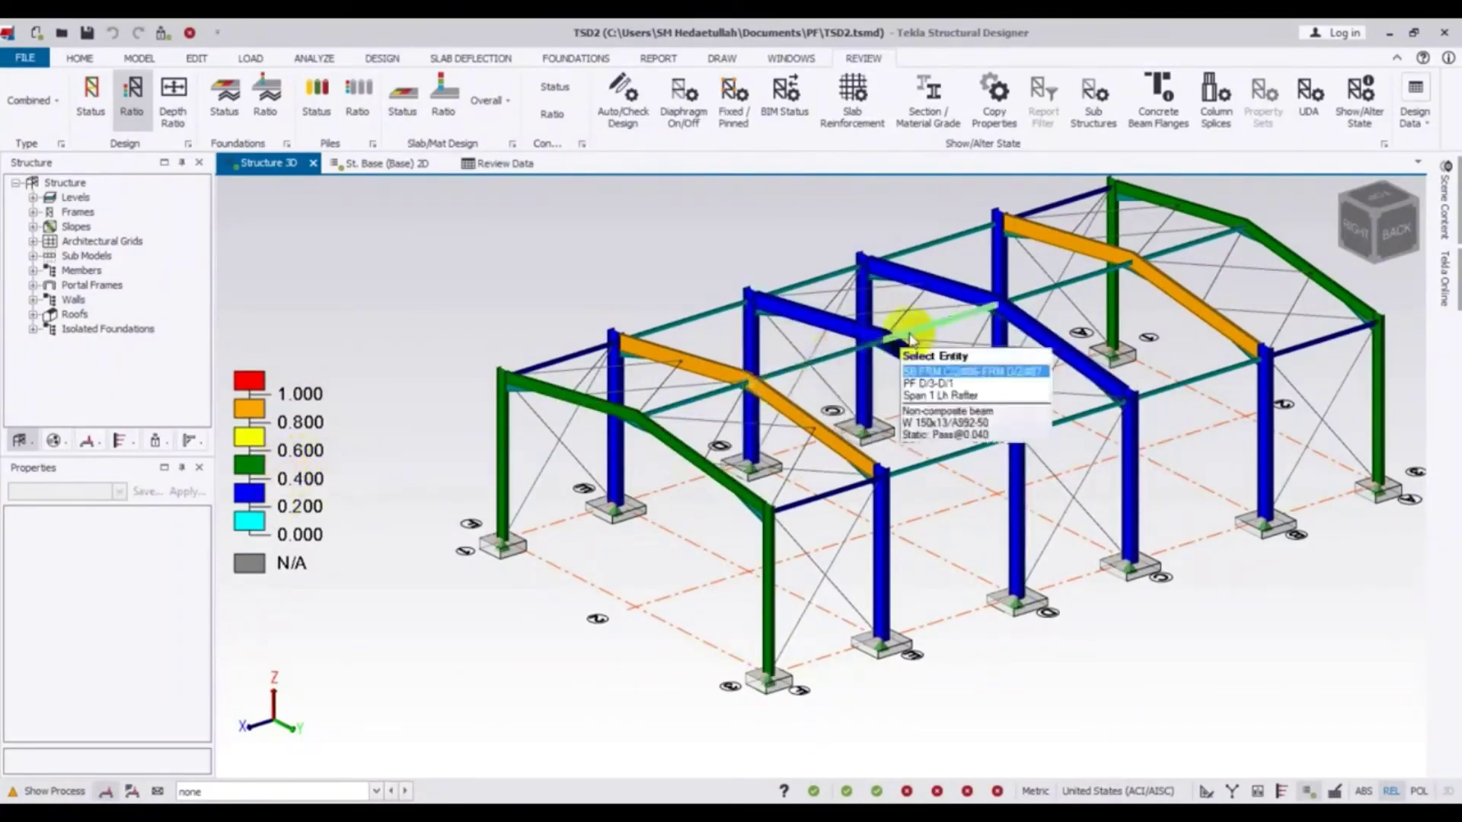
pyautogui.click(1011, 335)
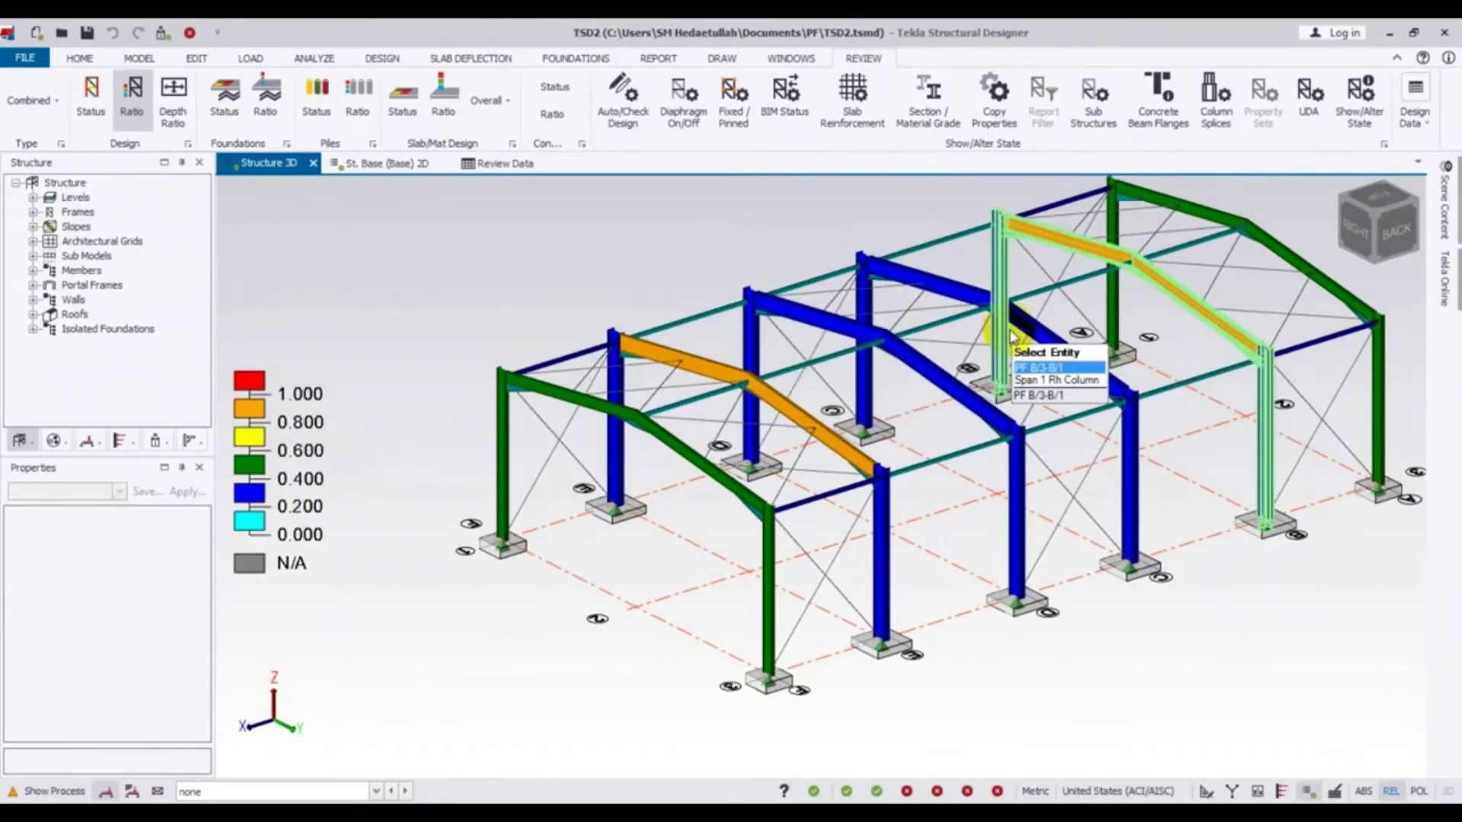
pyautogui.click(990, 455)
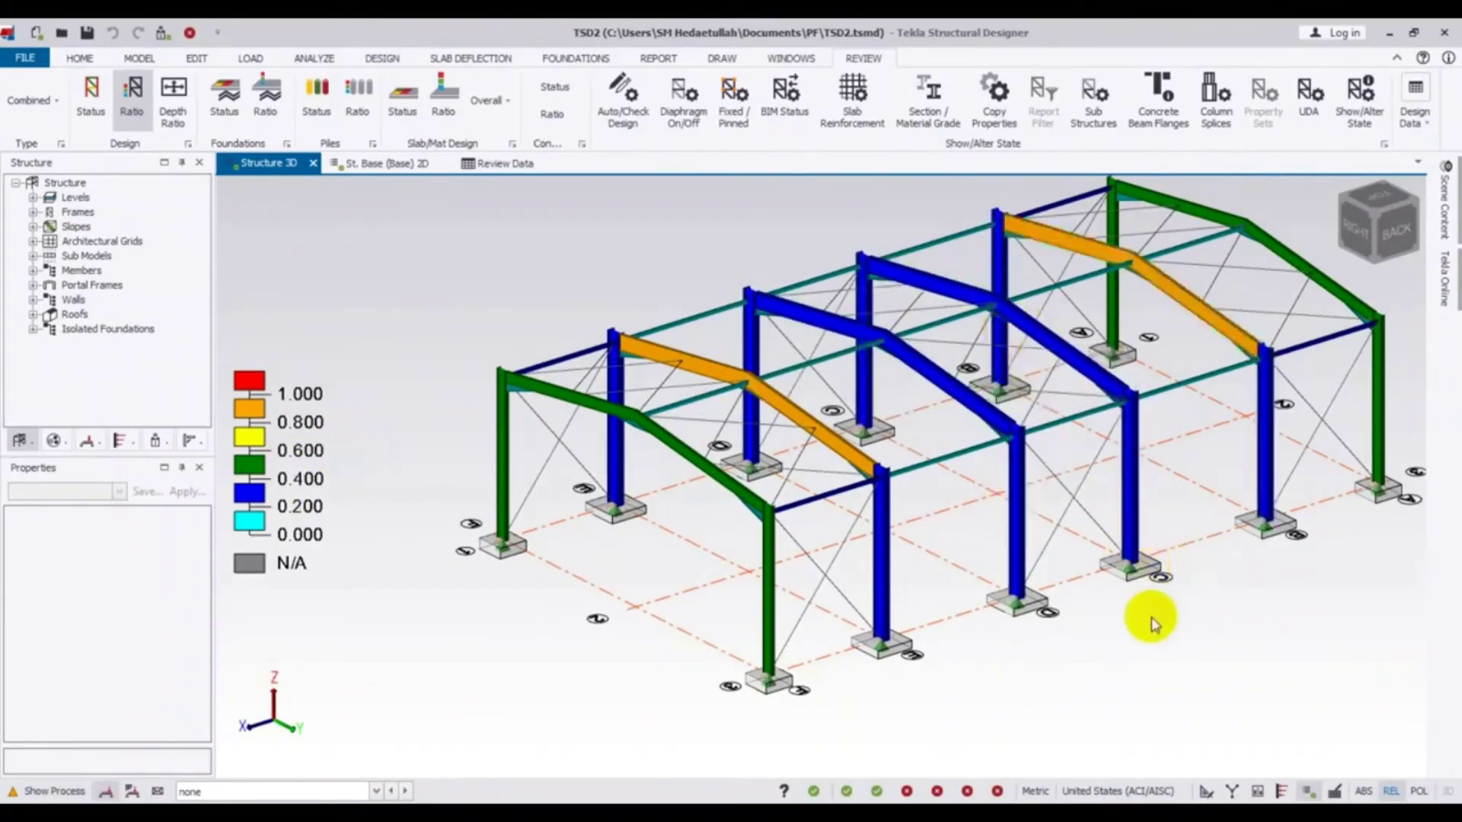
pyautogui.moveTo(1132, 669); pyautogui.dragTo(1124, 671, button='middle')
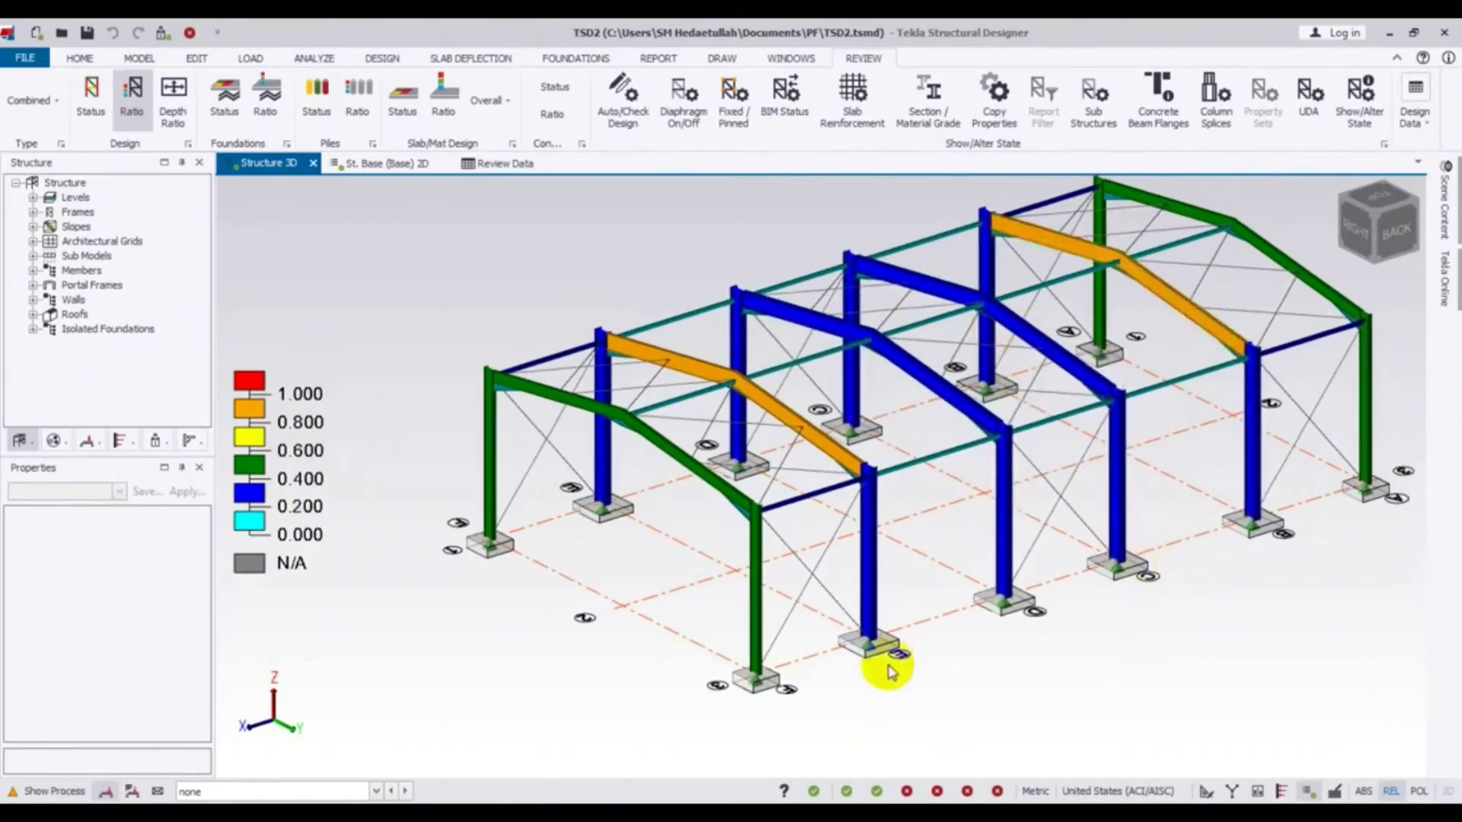
pyautogui.click(754, 542)
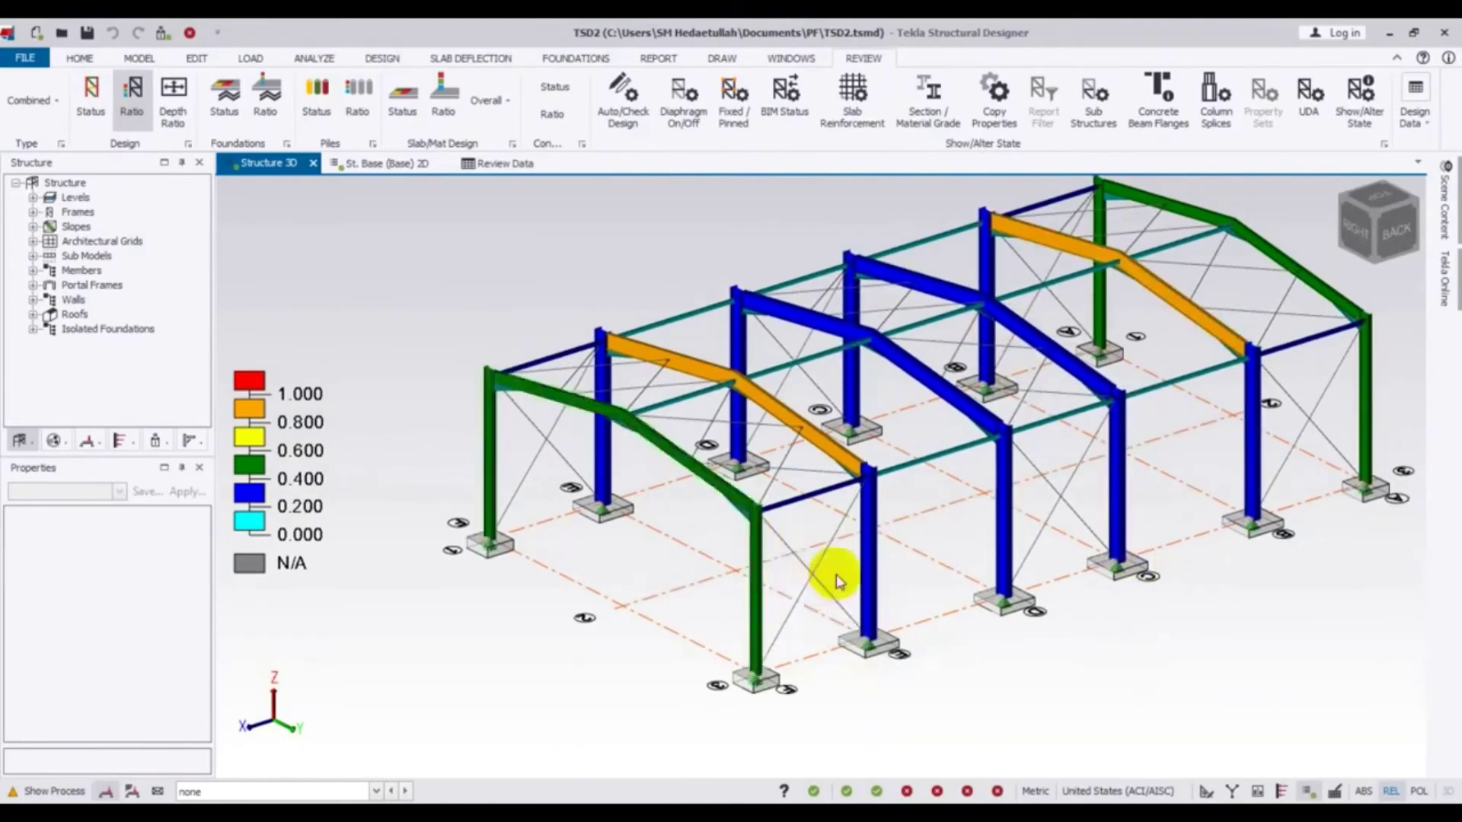
pyautogui.moveTo(864, 576)
pyautogui.moveTo(1122, 456)
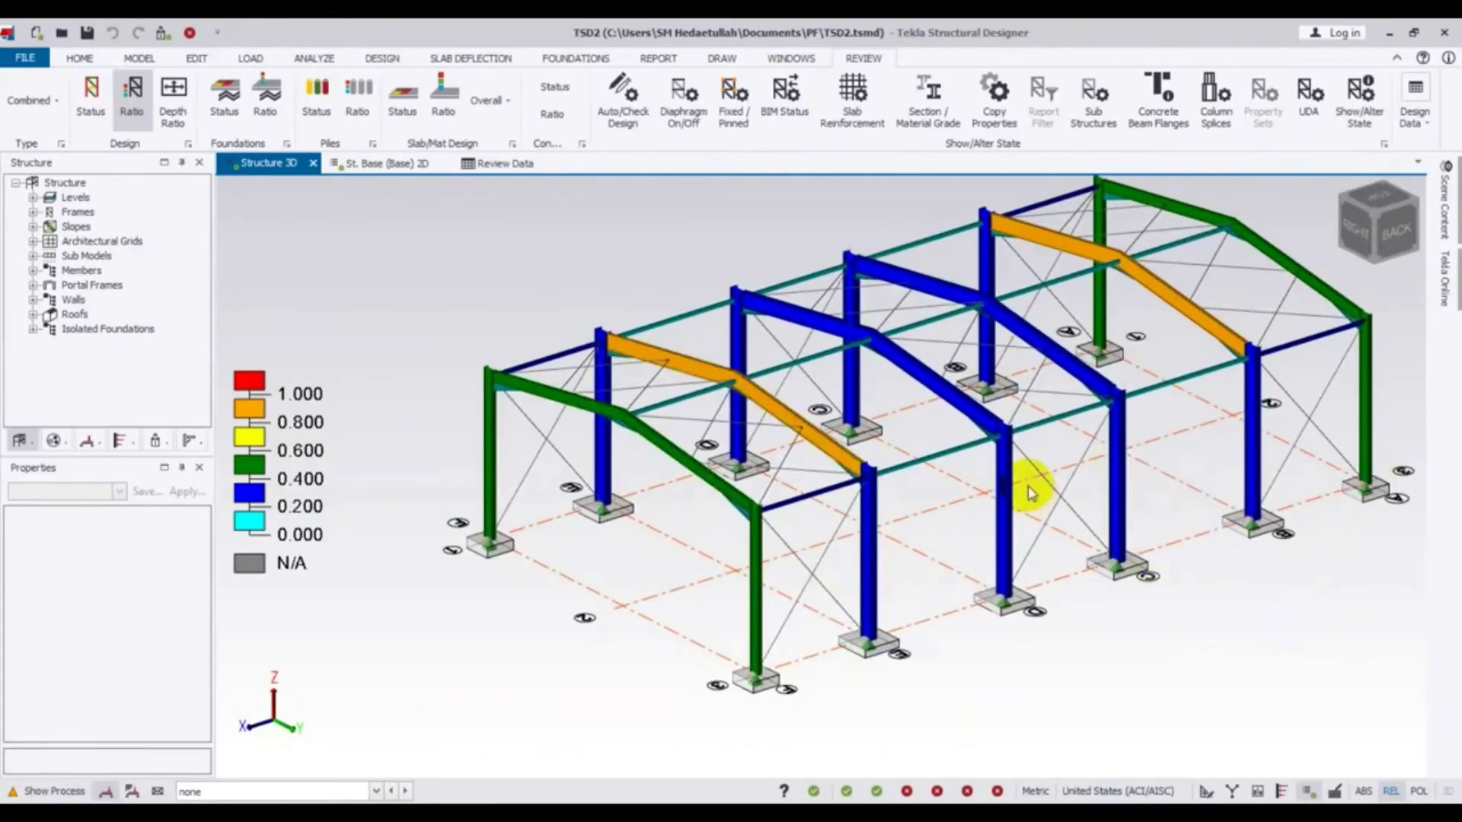
pyautogui.moveTo(1014, 478)
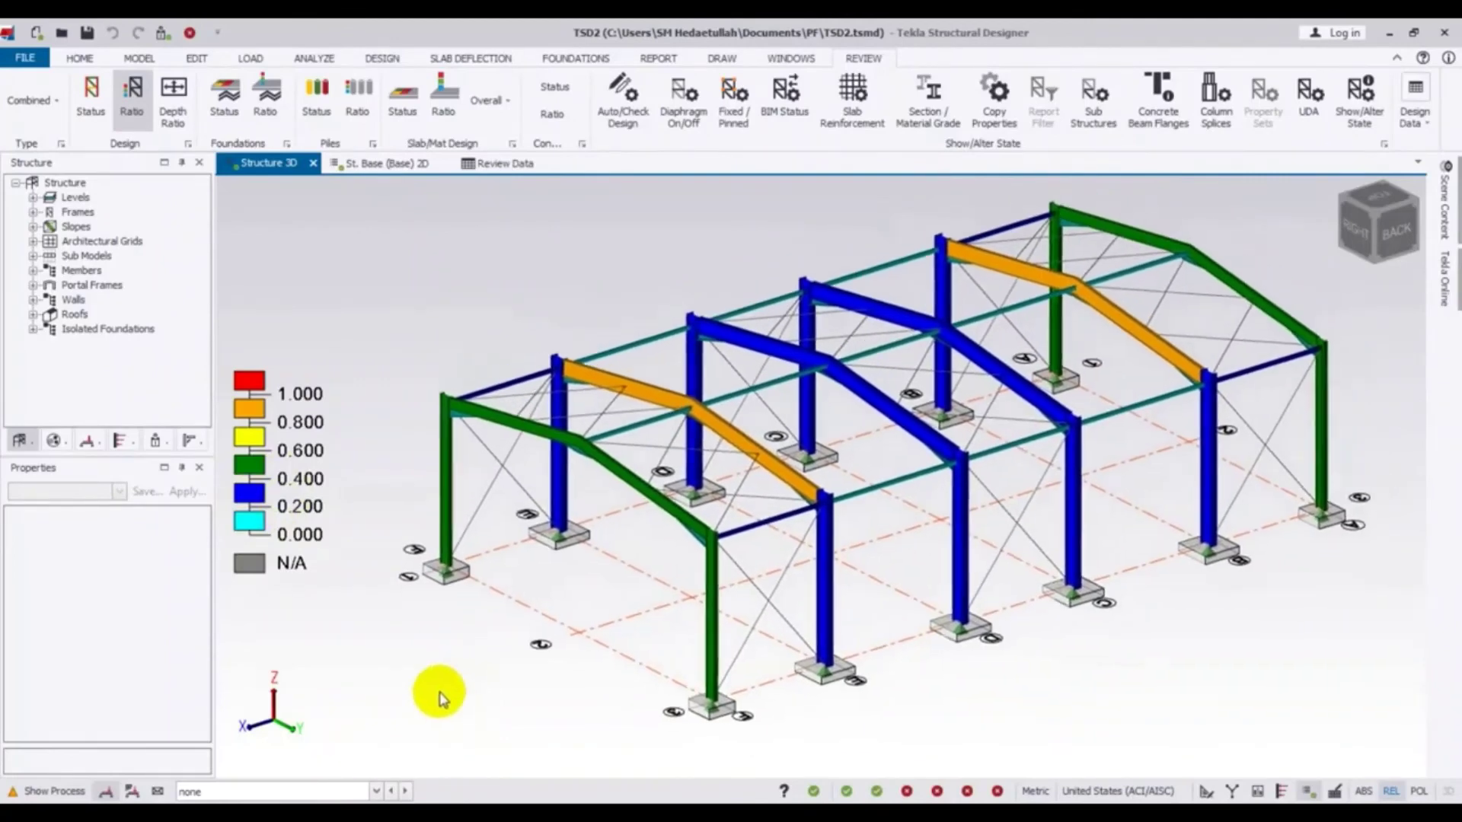
# Show the member design status, switch to Portal Frame Designer, and update the connections of PF E/3-E/1.
pyautogui.click(90, 95)
pyautogui.click(1394, 32)
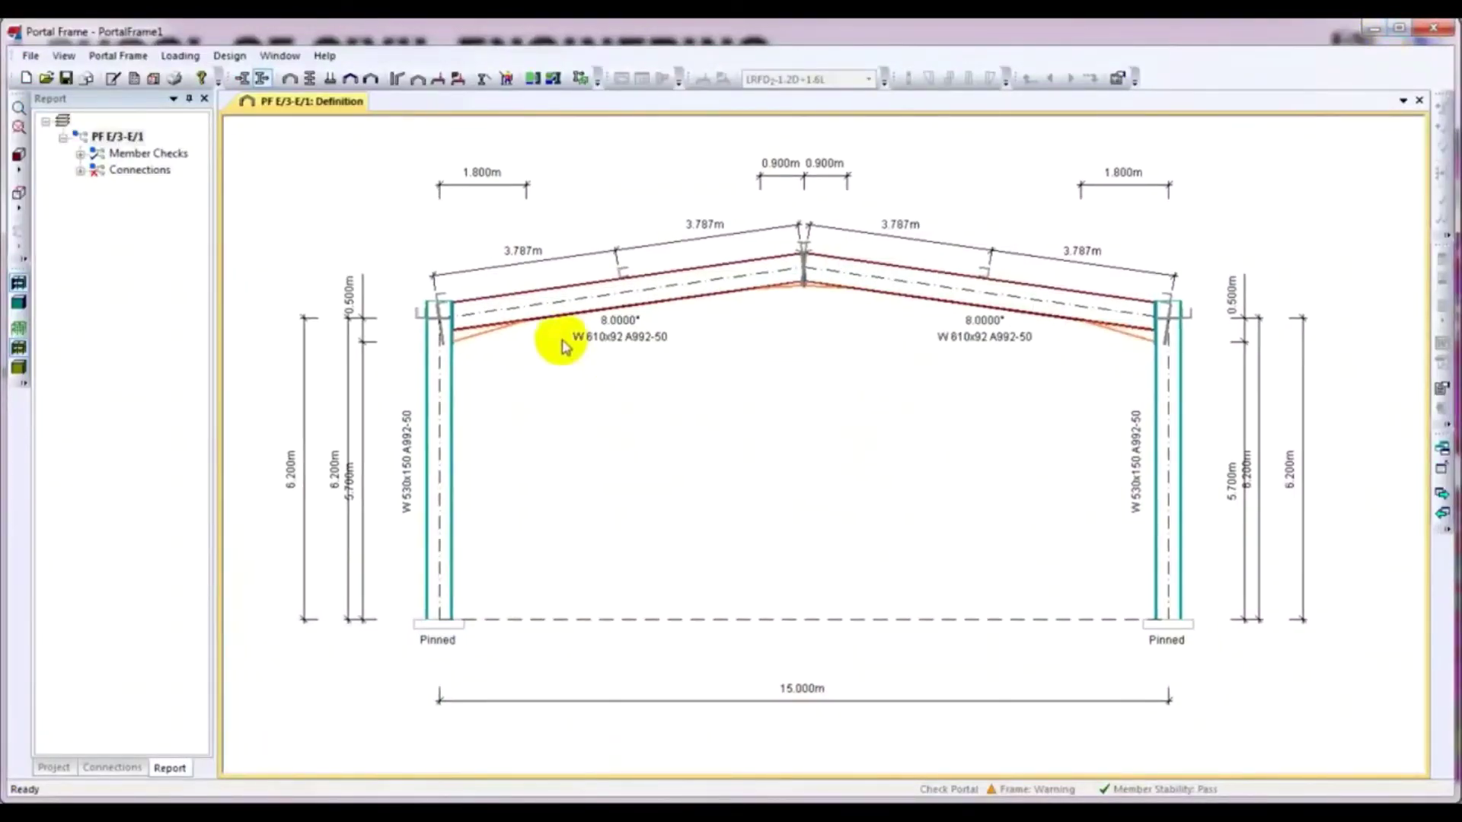
pyautogui.click(231, 56)
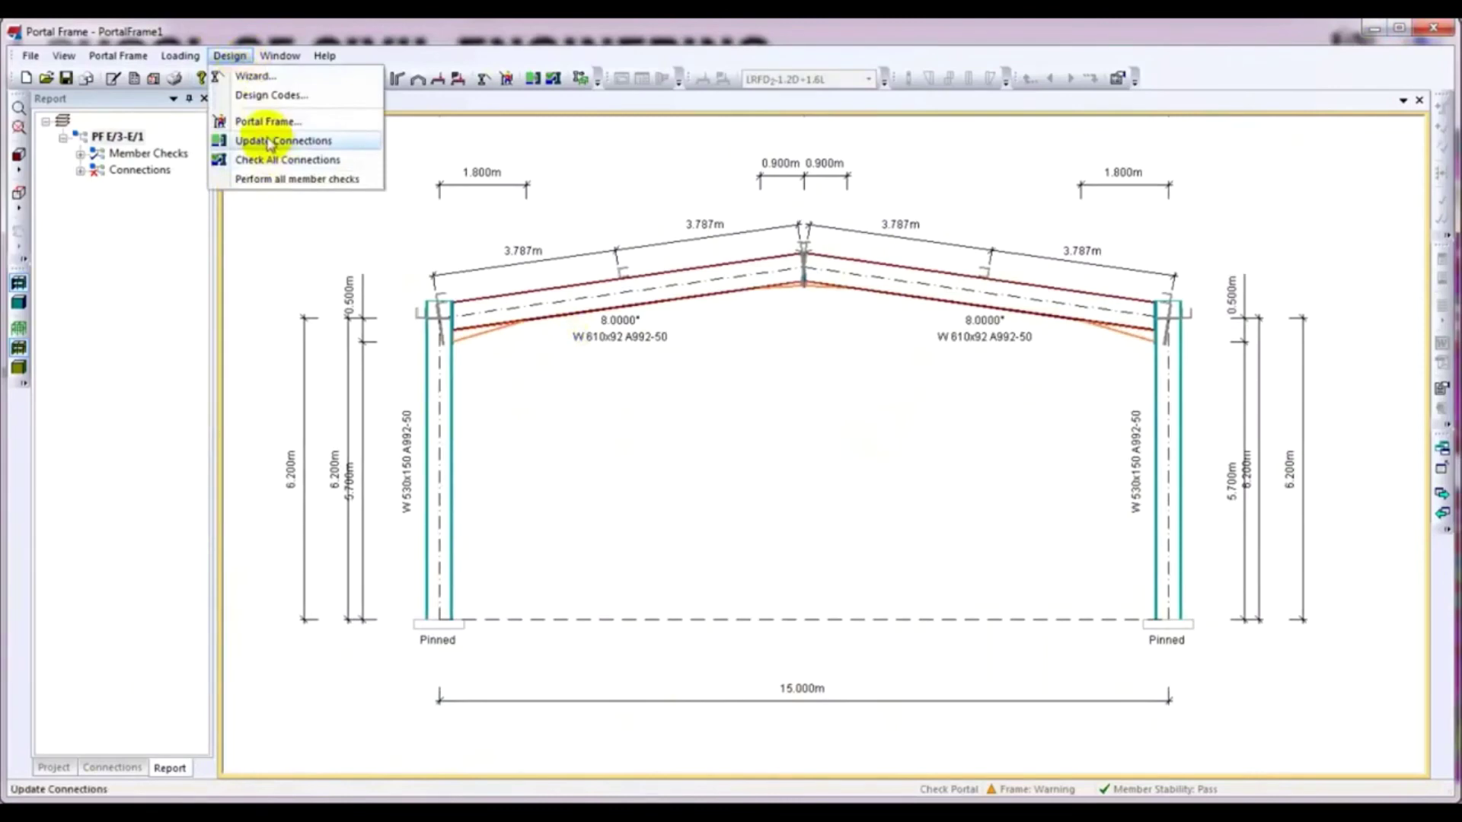
pyautogui.click(291, 141)
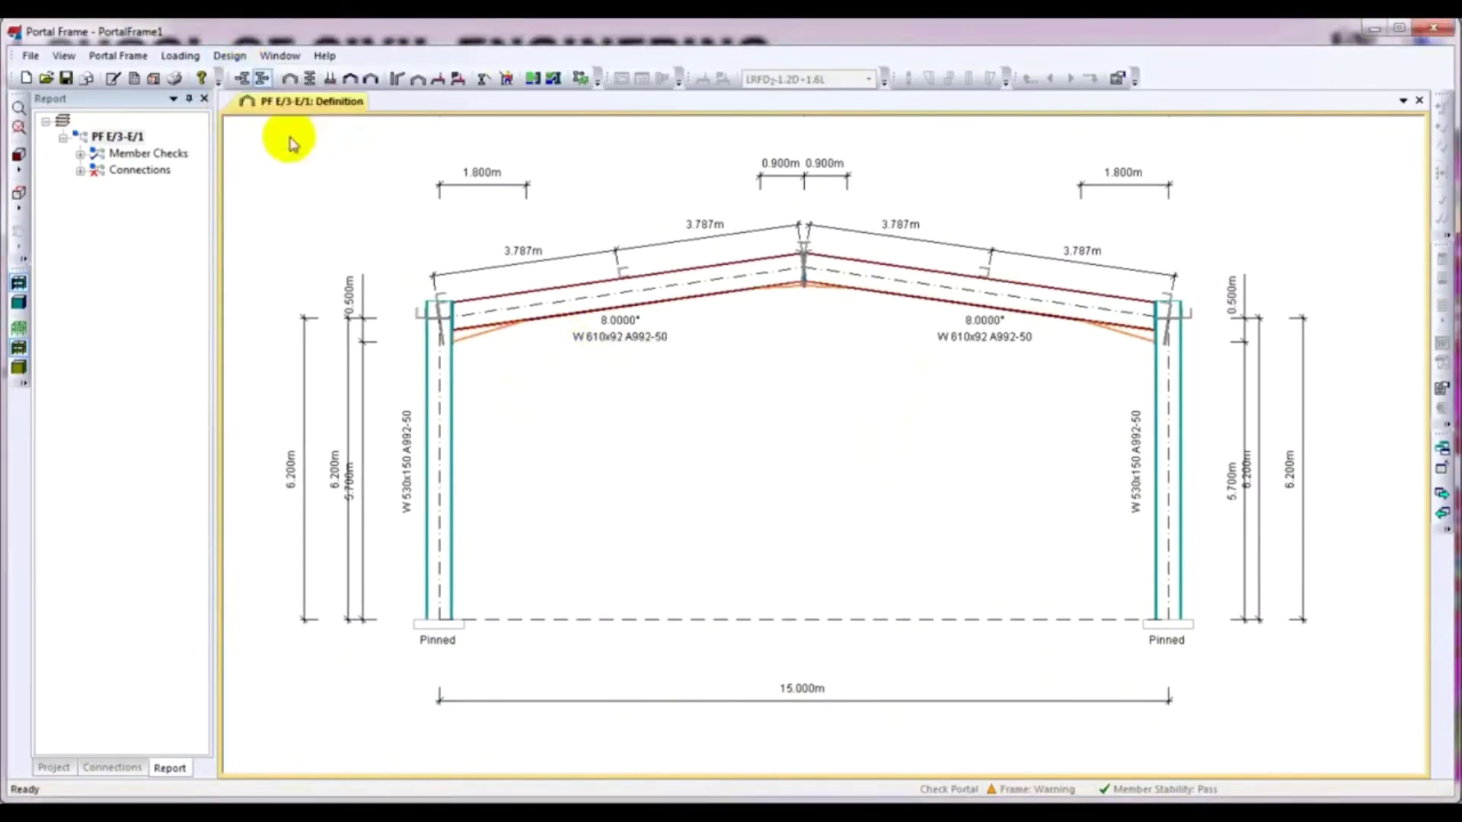
# View the Span 1 Lh Eaves moment connection of PF E/3-E/1 in 3D and inspect its end plate and haunch.
pyautogui.click(113, 769)
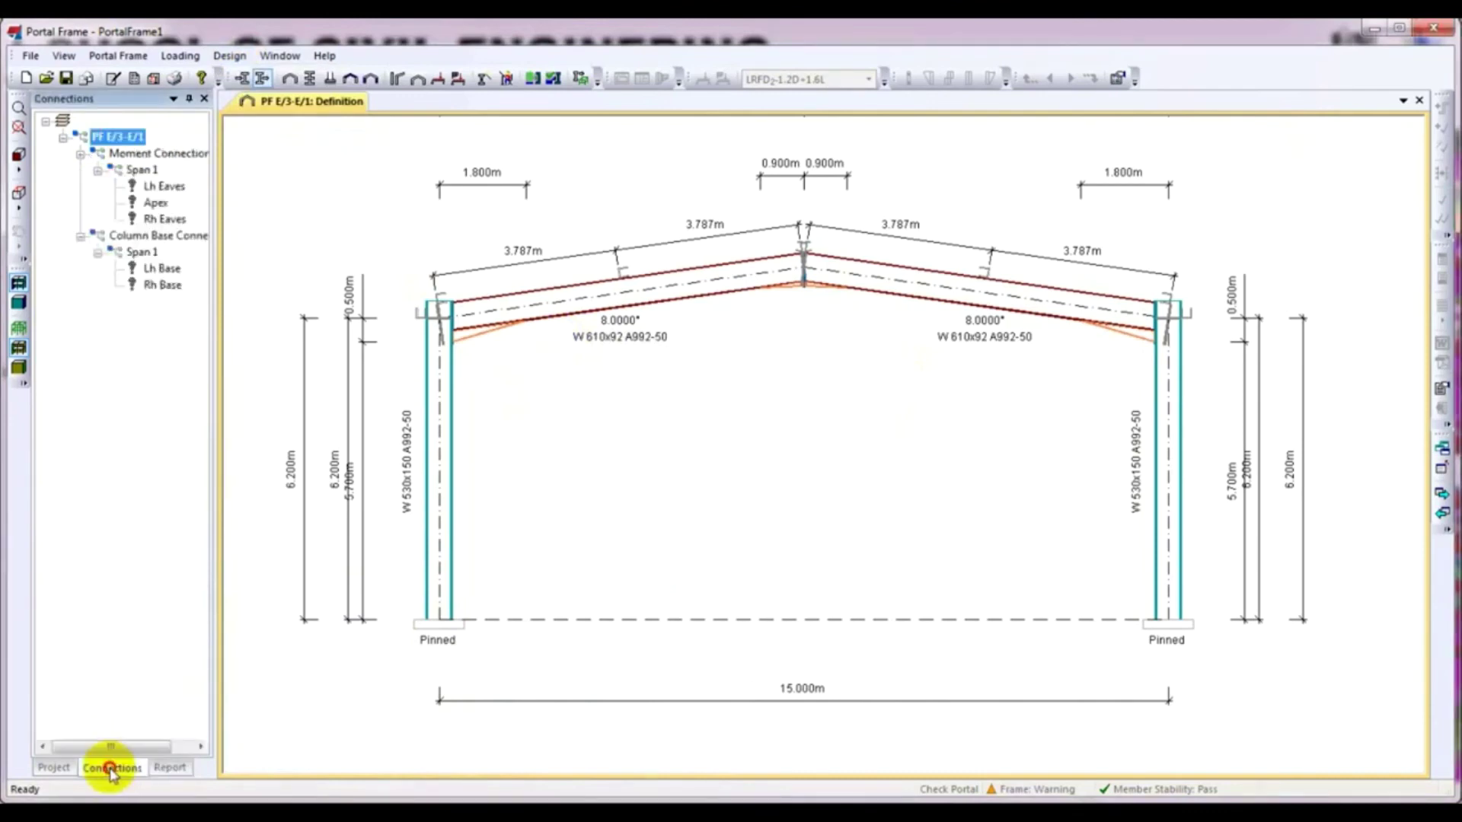
pyautogui.rightClick(159, 194)
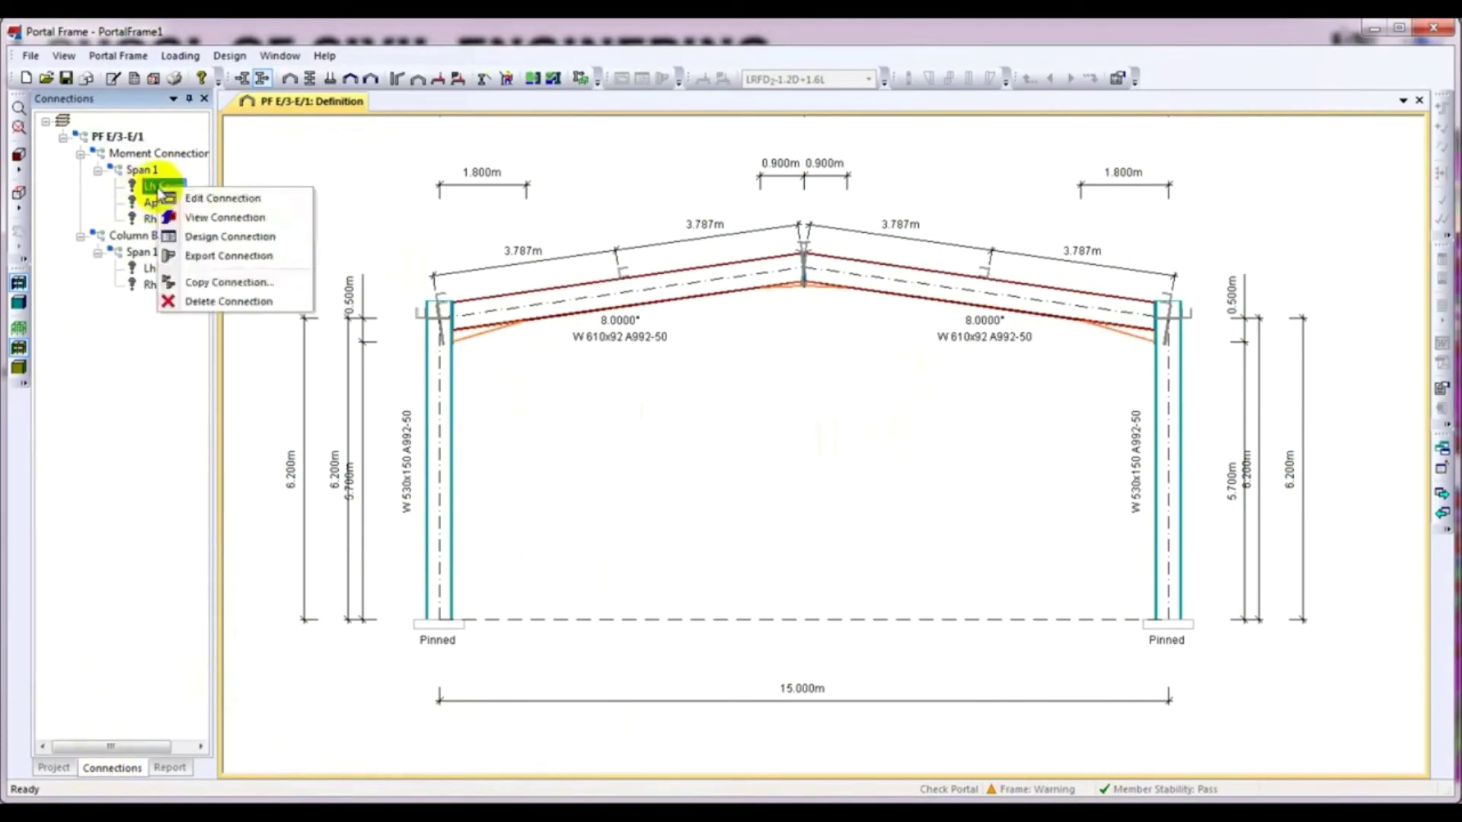
pyautogui.click(225, 217)
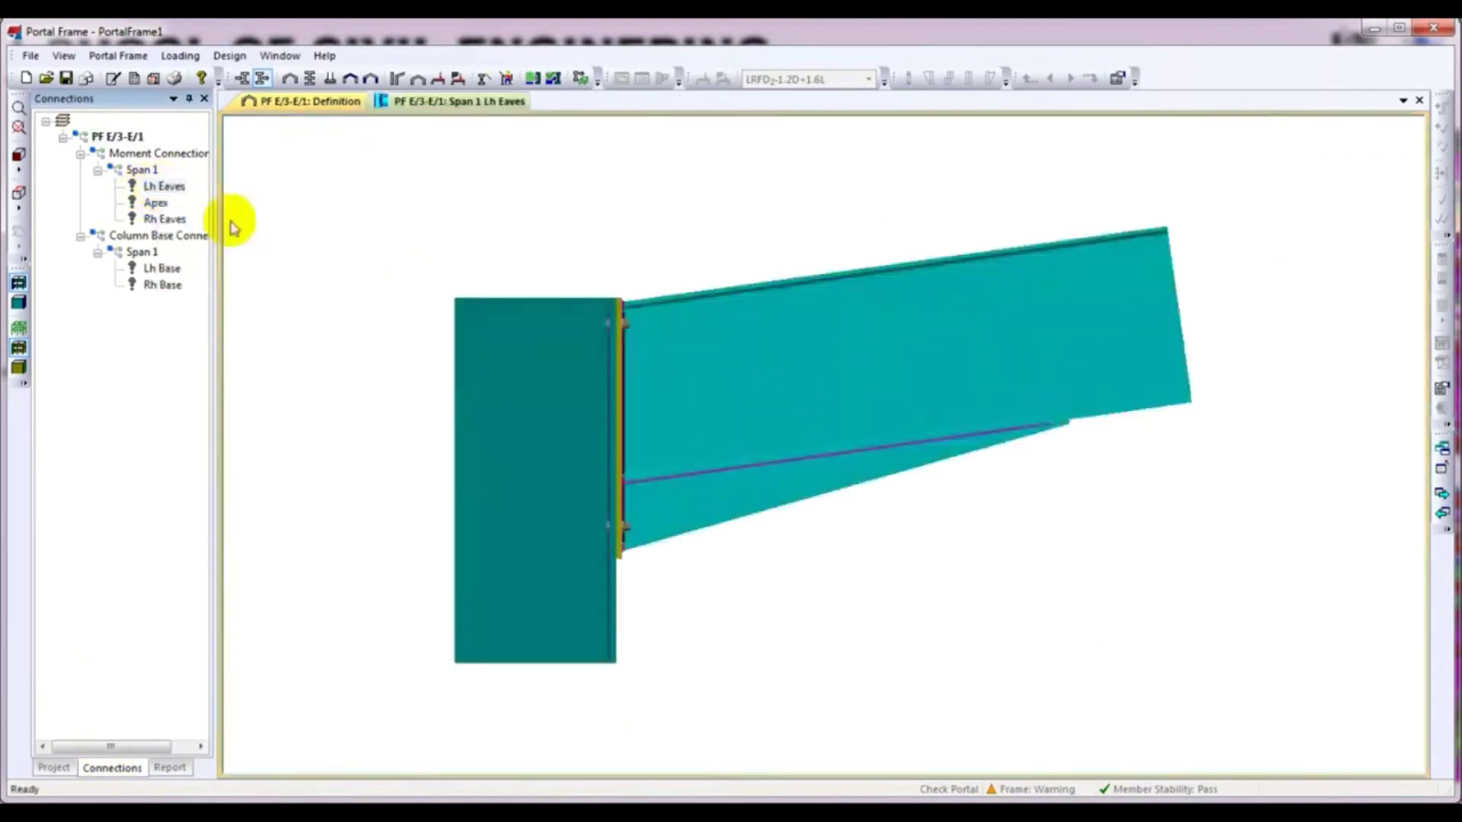
pyautogui.moveTo(1075, 609); pyautogui.dragTo(1020, 630, button='middle')
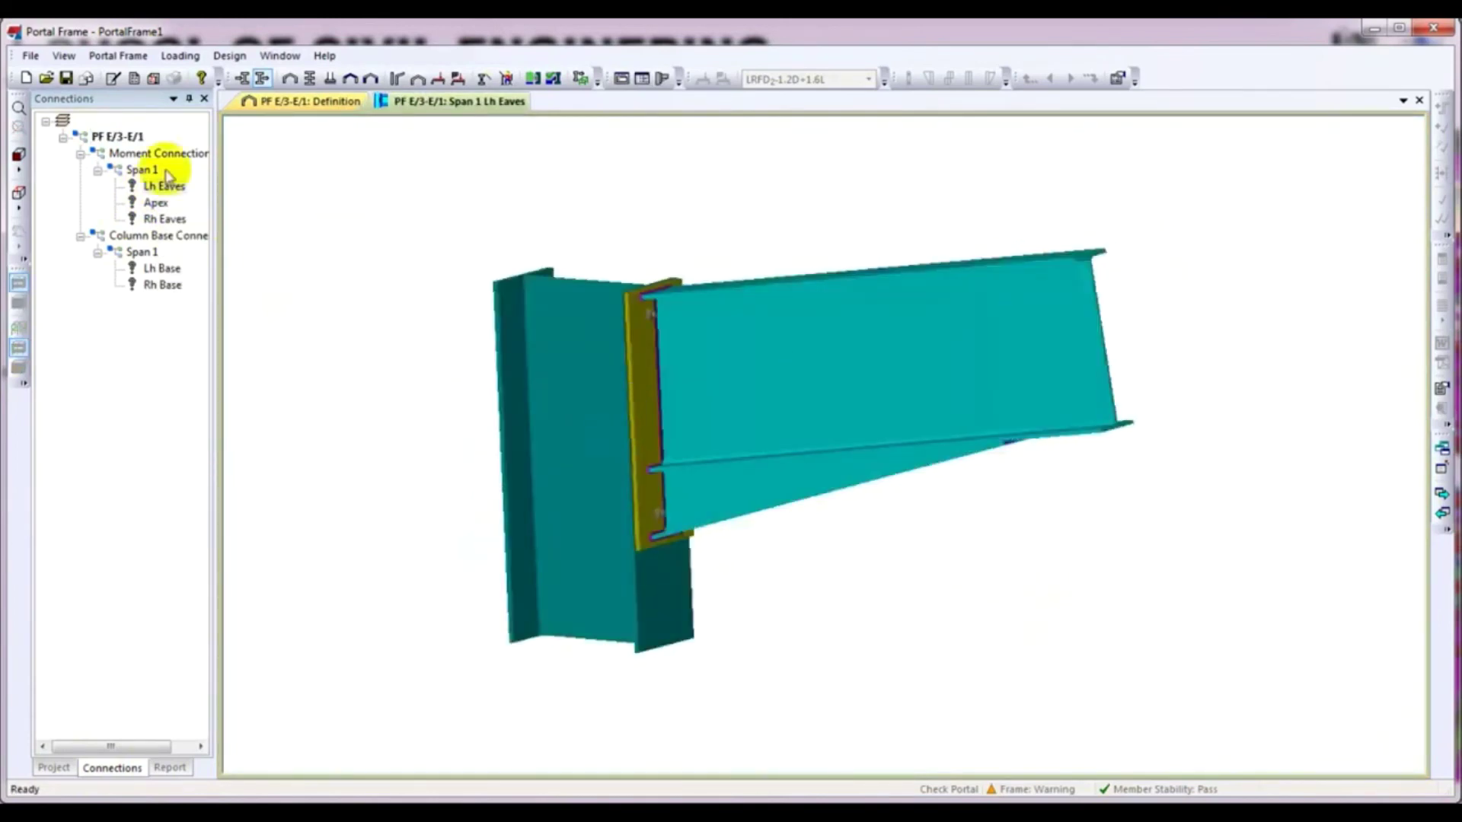
# View the Span 1 Apex moment connection in 3D and inspect it from an oblique angle.
pyautogui.click(155, 203)
pyautogui.rightClick(156, 205)
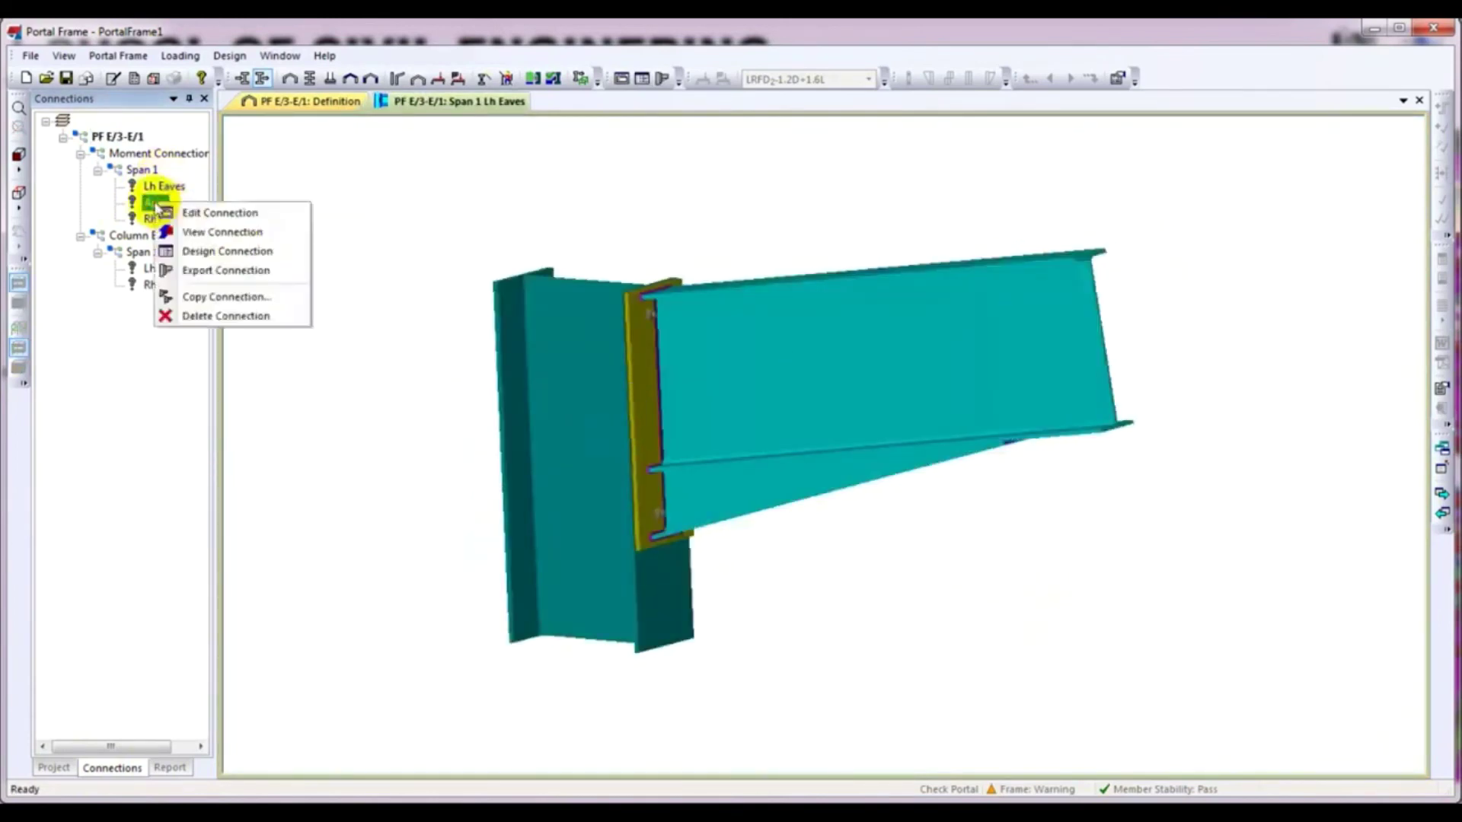
pyautogui.click(192, 230)
pyautogui.moveTo(787, 668)
pyautogui.mouseDown(button='middle')
pyautogui.moveTo(761, 660)
pyautogui.moveTo(776, 693)
pyautogui.moveTo(854, 596)
pyautogui.mouseUp(button='middle')
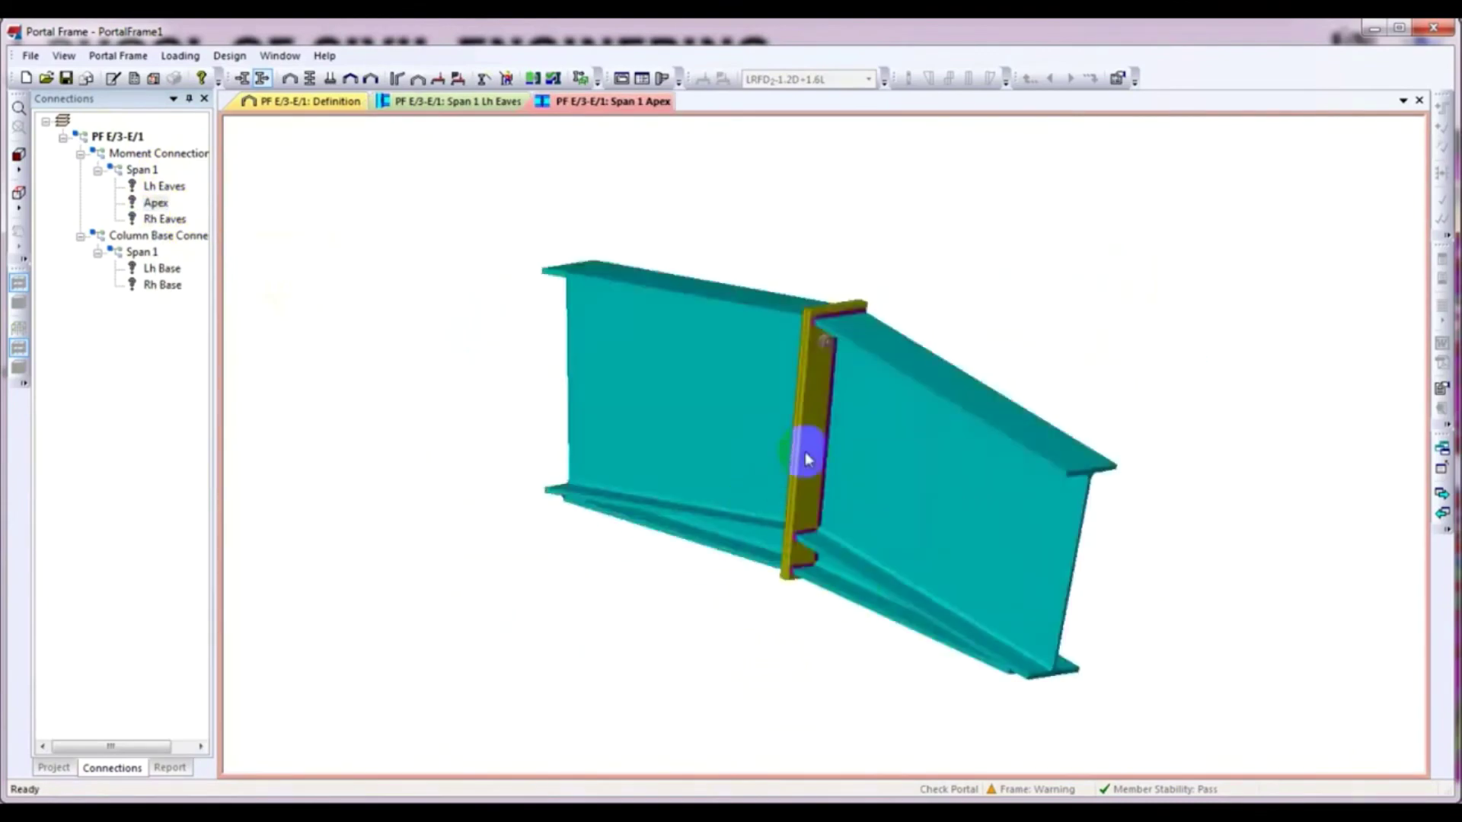
# View the Span 1 Rh Eaves moment connection of PF E/3-E/1 in 3D and examine it from an oblique angle.
pyautogui.click(169, 226)
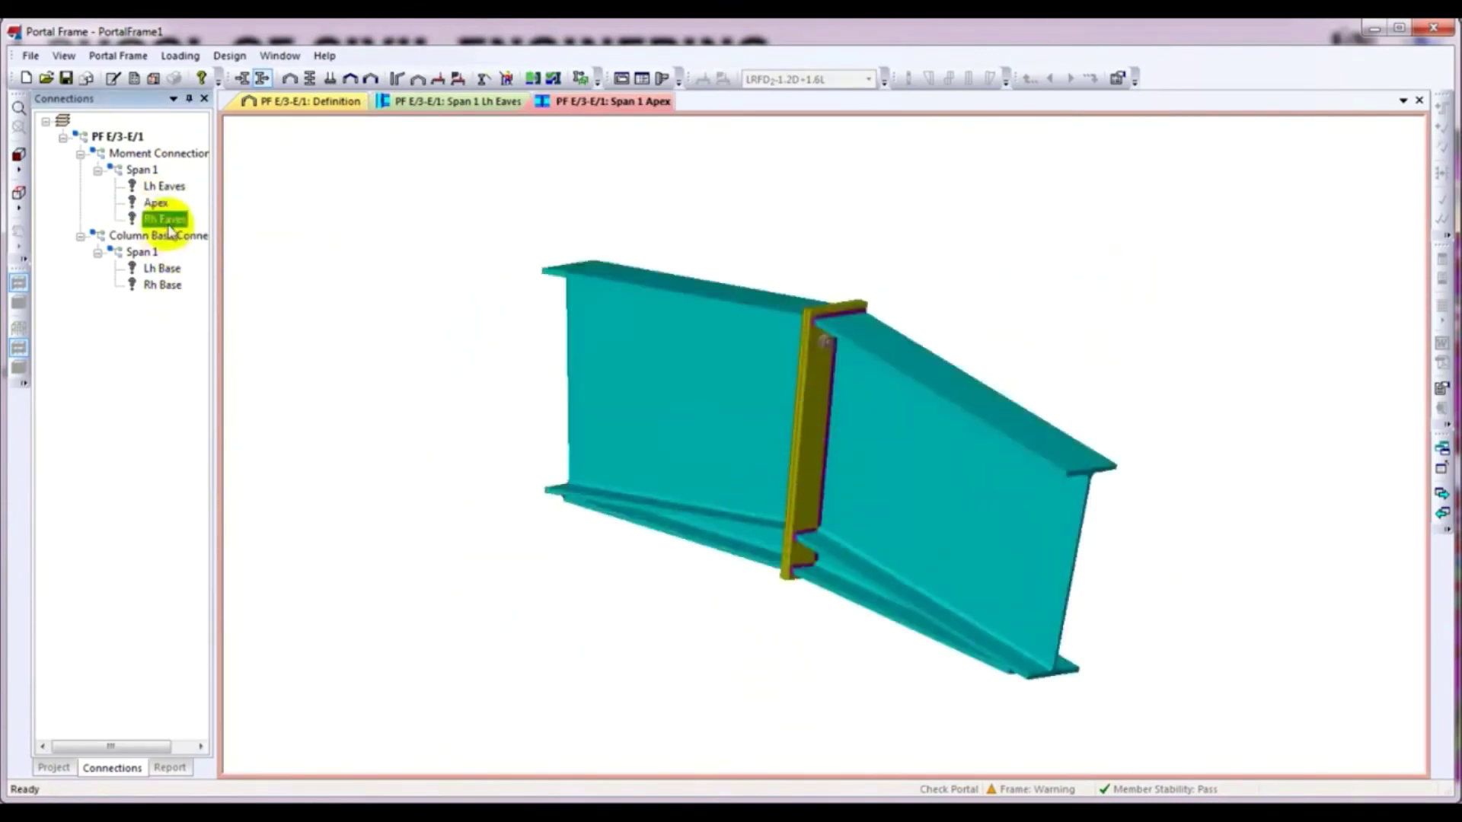
pyautogui.rightClick(169, 228)
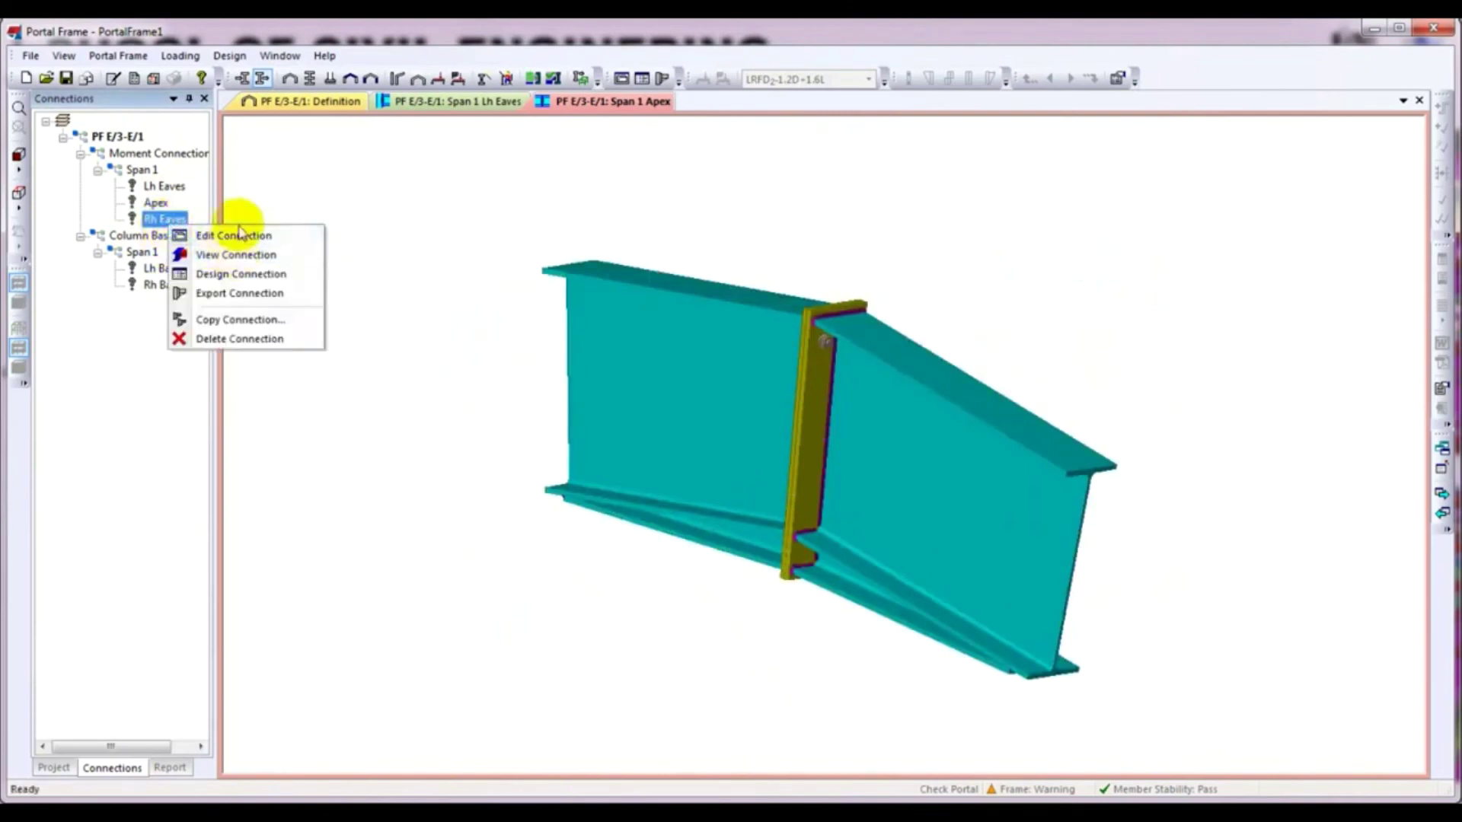
pyautogui.click(242, 255)
pyautogui.moveTo(610, 574); pyautogui.dragTo(786, 676)
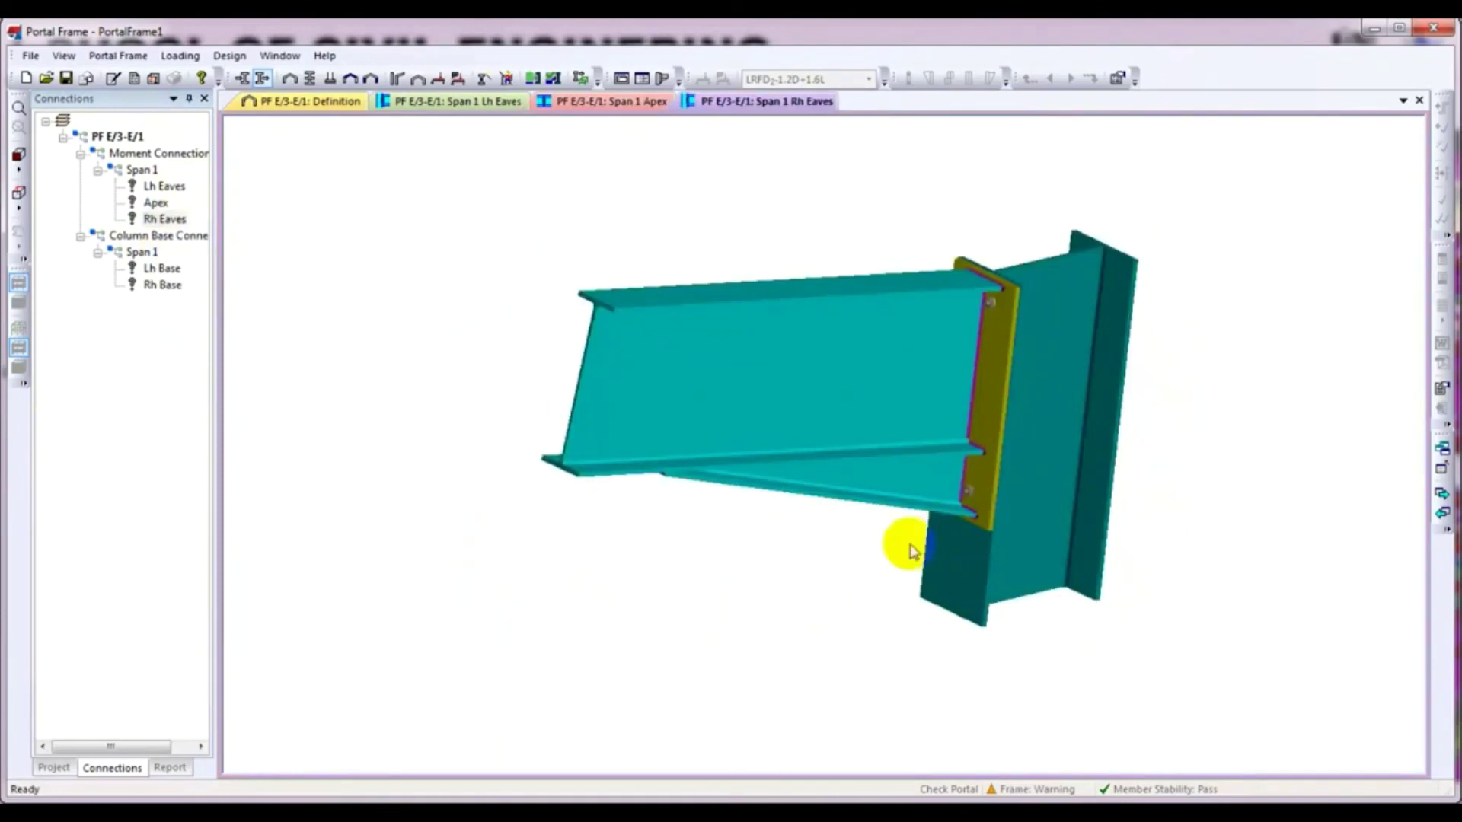
# View the Span 1 Lh Base column base connection in 3D and inspect its base plate and anchor bolts from above.
pyautogui.rightClick(160, 275)
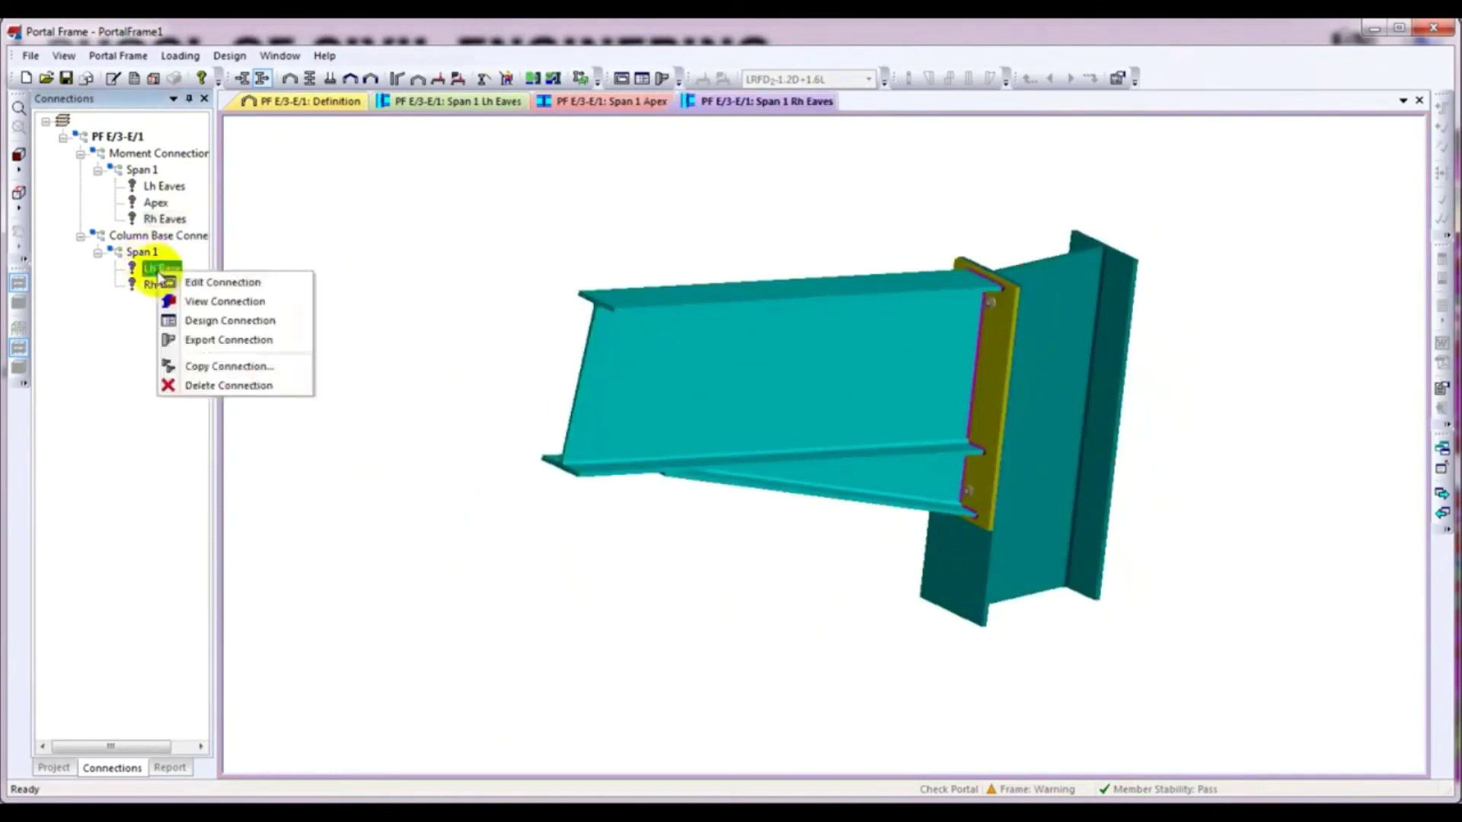
pyautogui.click(210, 299)
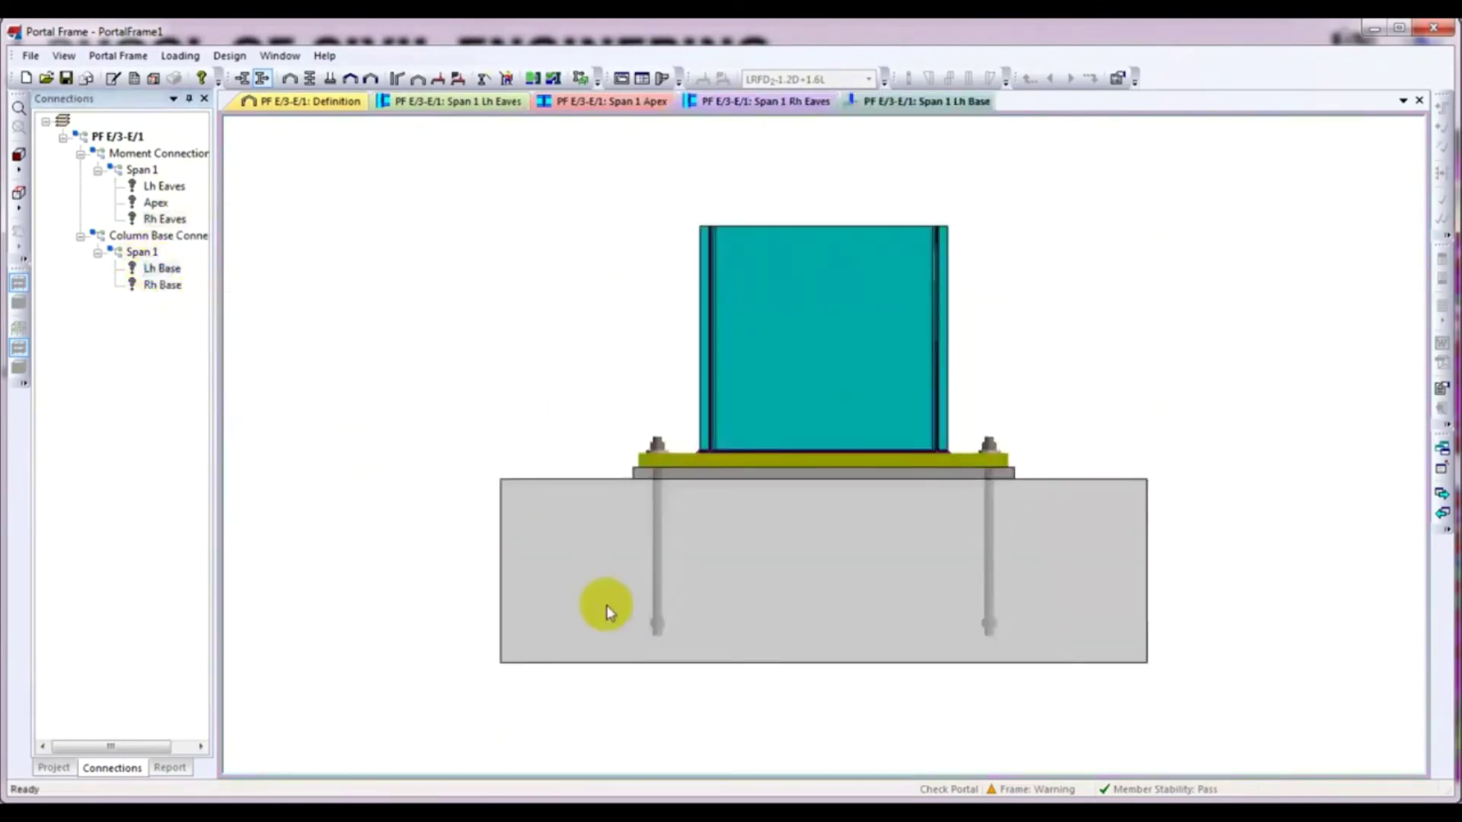
pyautogui.moveTo(604, 604)
pyautogui.mouseDown()
pyautogui.moveTo(594, 580)
pyautogui.moveTo(1109, 353)
pyautogui.moveTo(1104, 417)
pyautogui.moveTo(1050, 411)
pyautogui.moveTo(1149, 398)
pyautogui.moveTo(1104, 431)
pyautogui.mouseUp()
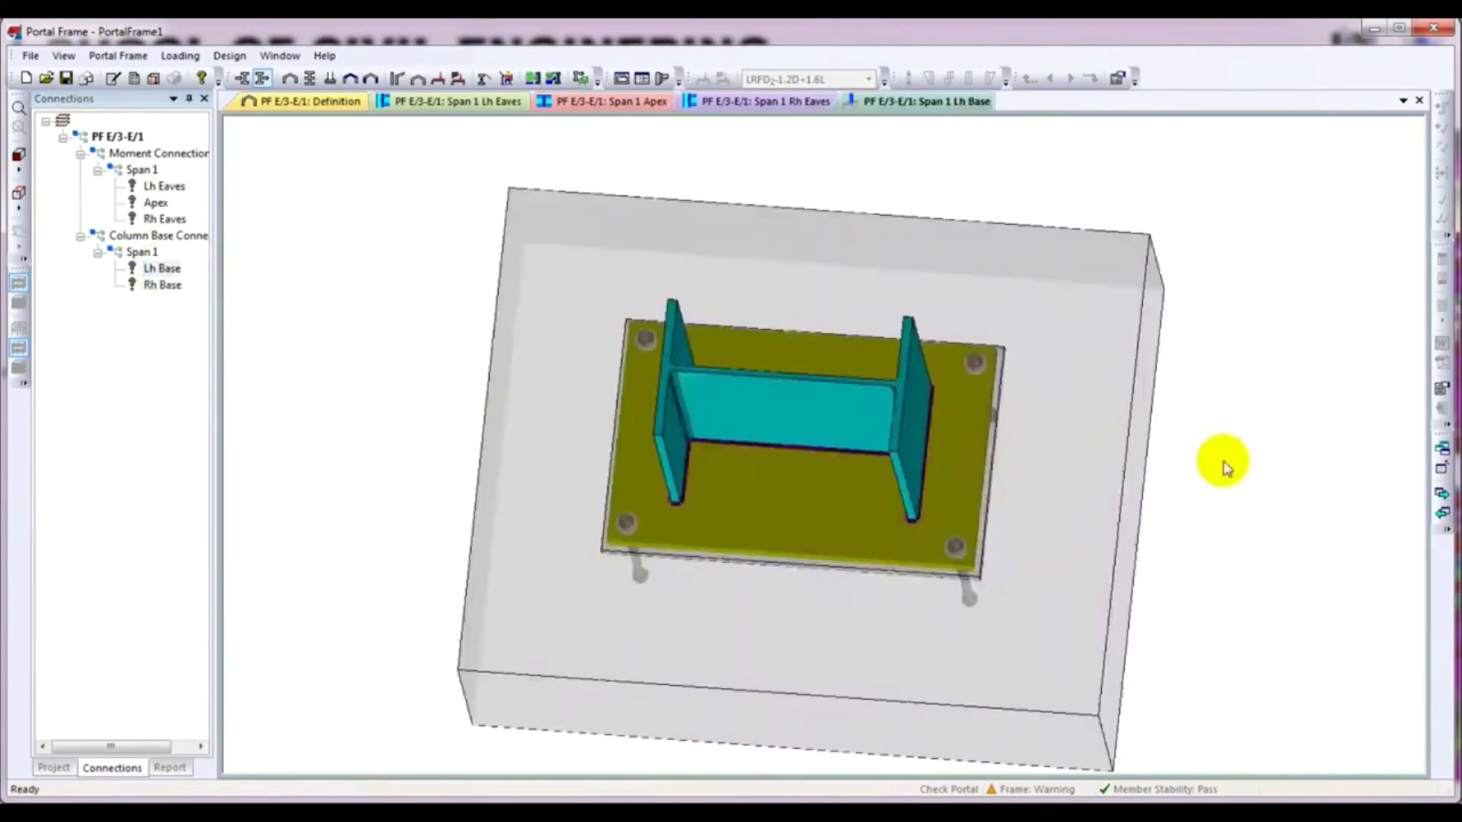
pyautogui.moveTo(1266, 559); pyautogui.dragTo(1218, 503)
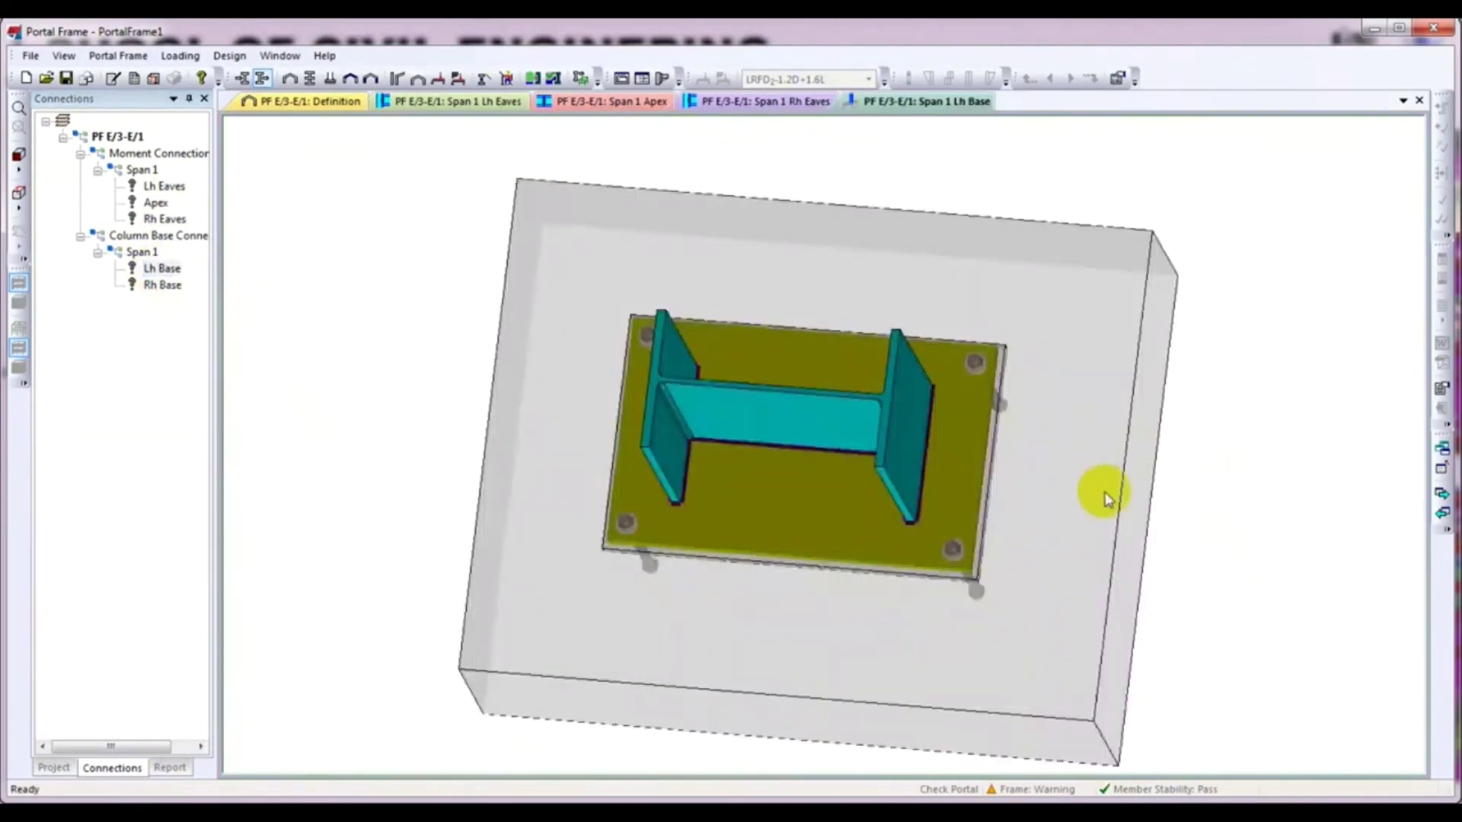
pyautogui.click(819, 539)
# View the Span 1 Rh Base column base connection in 3D and inspect its base plate, anchor bolts and foundation from an oblique angle.
pyautogui.click(179, 291)
pyautogui.rightClick(178, 288)
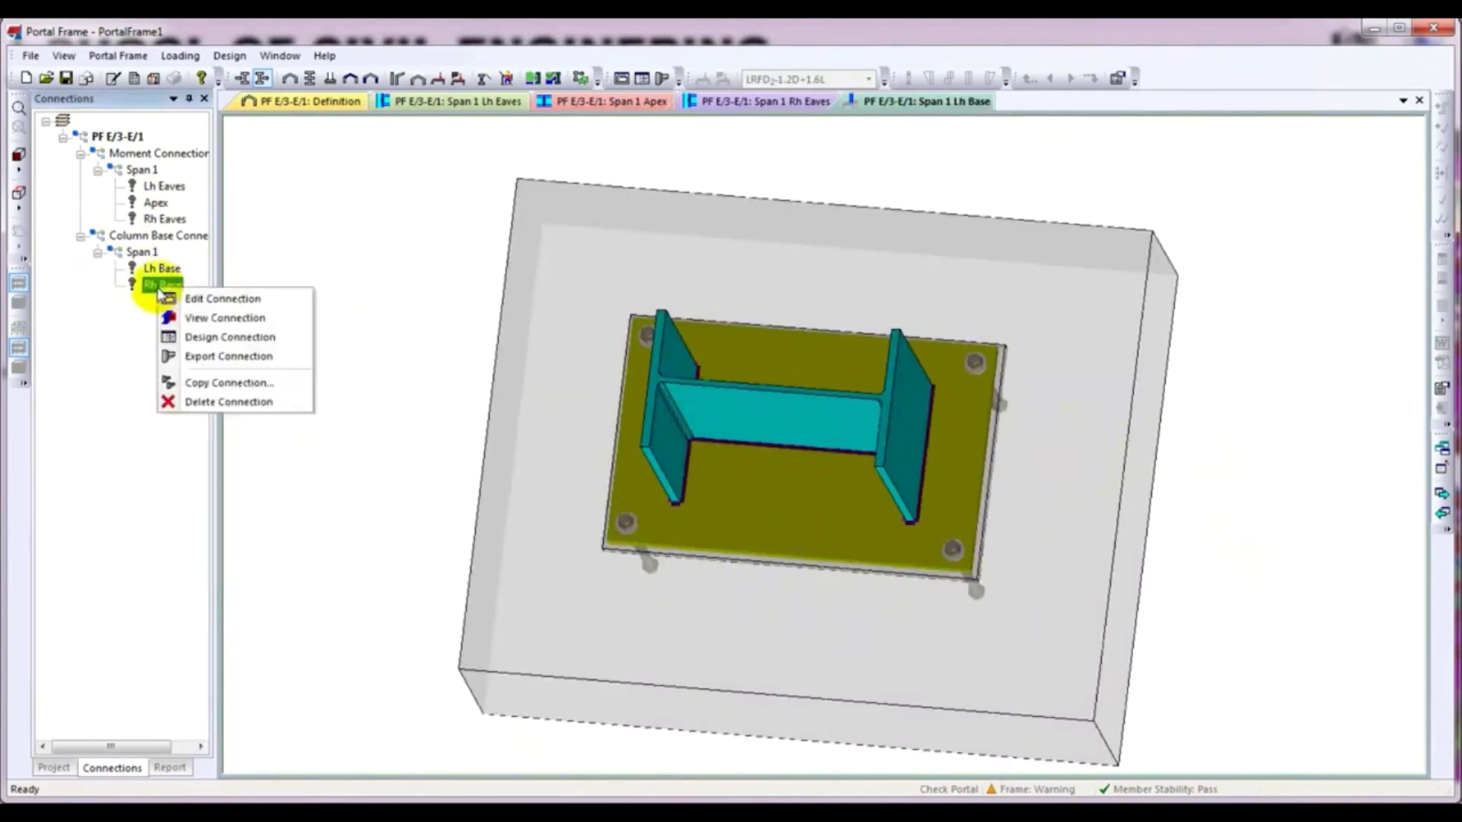
pyautogui.click(207, 317)
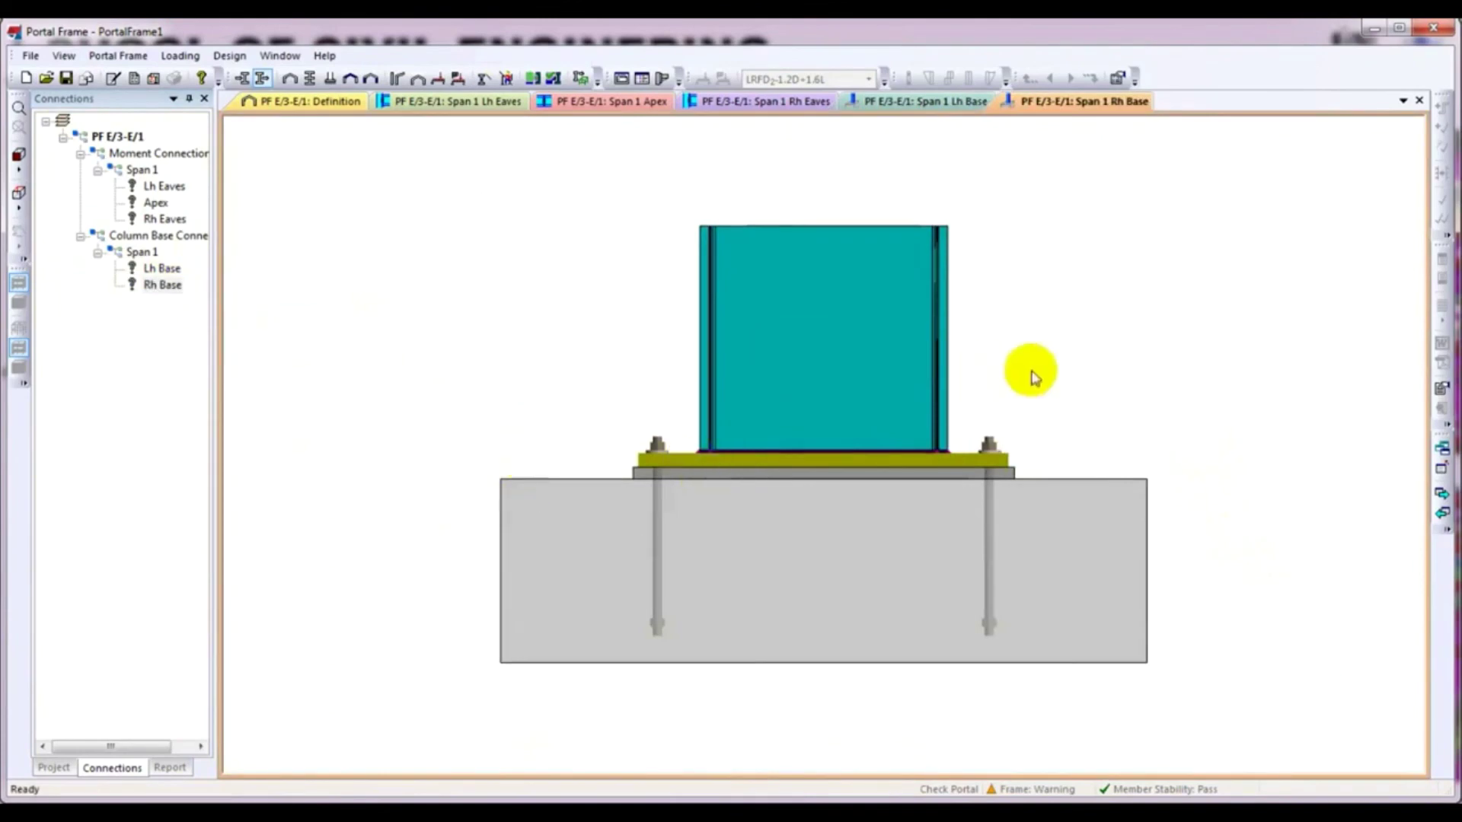
pyautogui.moveTo(1129, 313); pyautogui.dragTo(1088, 417, button='middle')
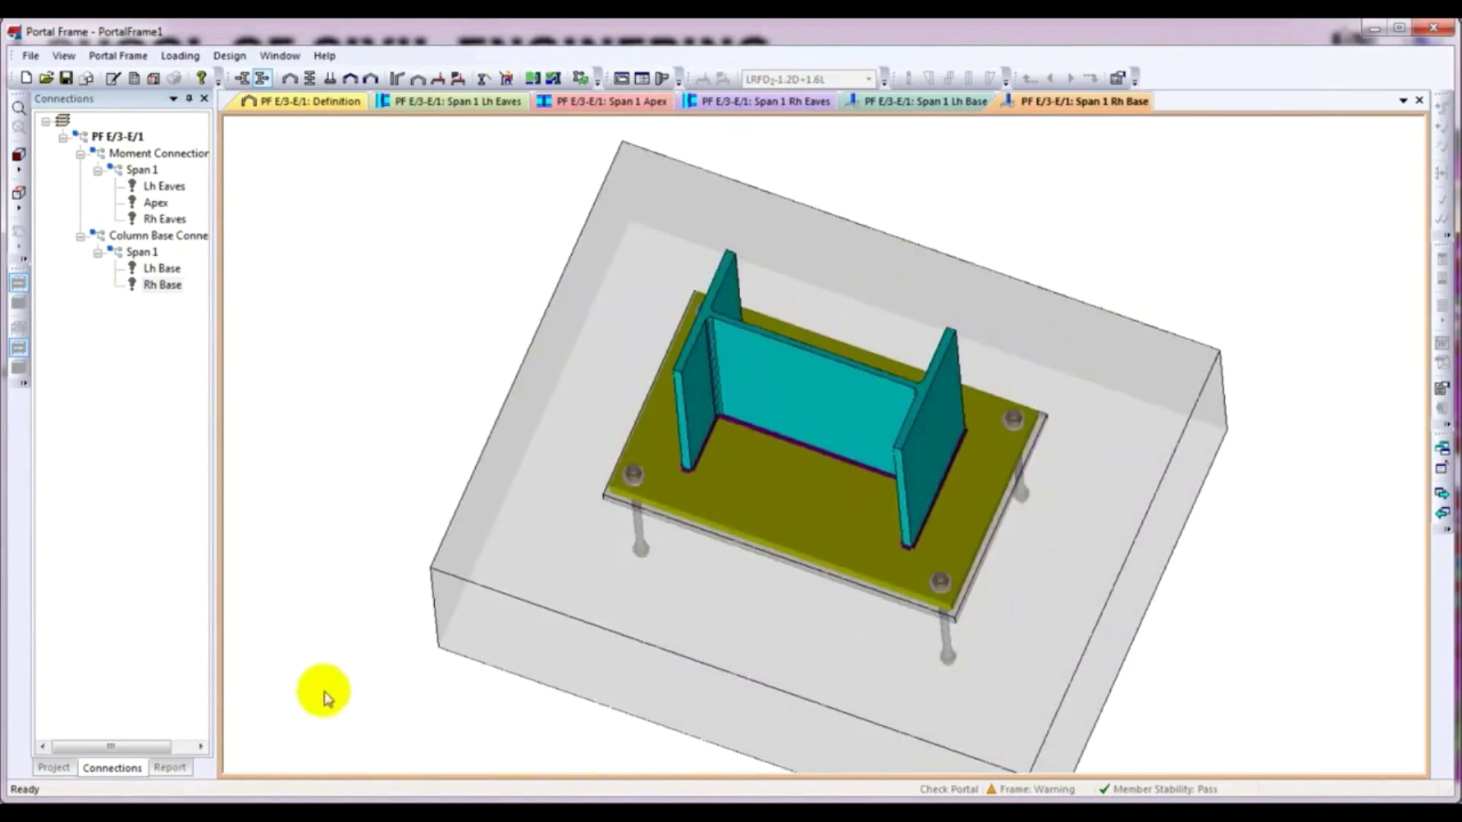
pyautogui.moveTo(335, 689); pyautogui.dragTo(344, 657, button='middle')
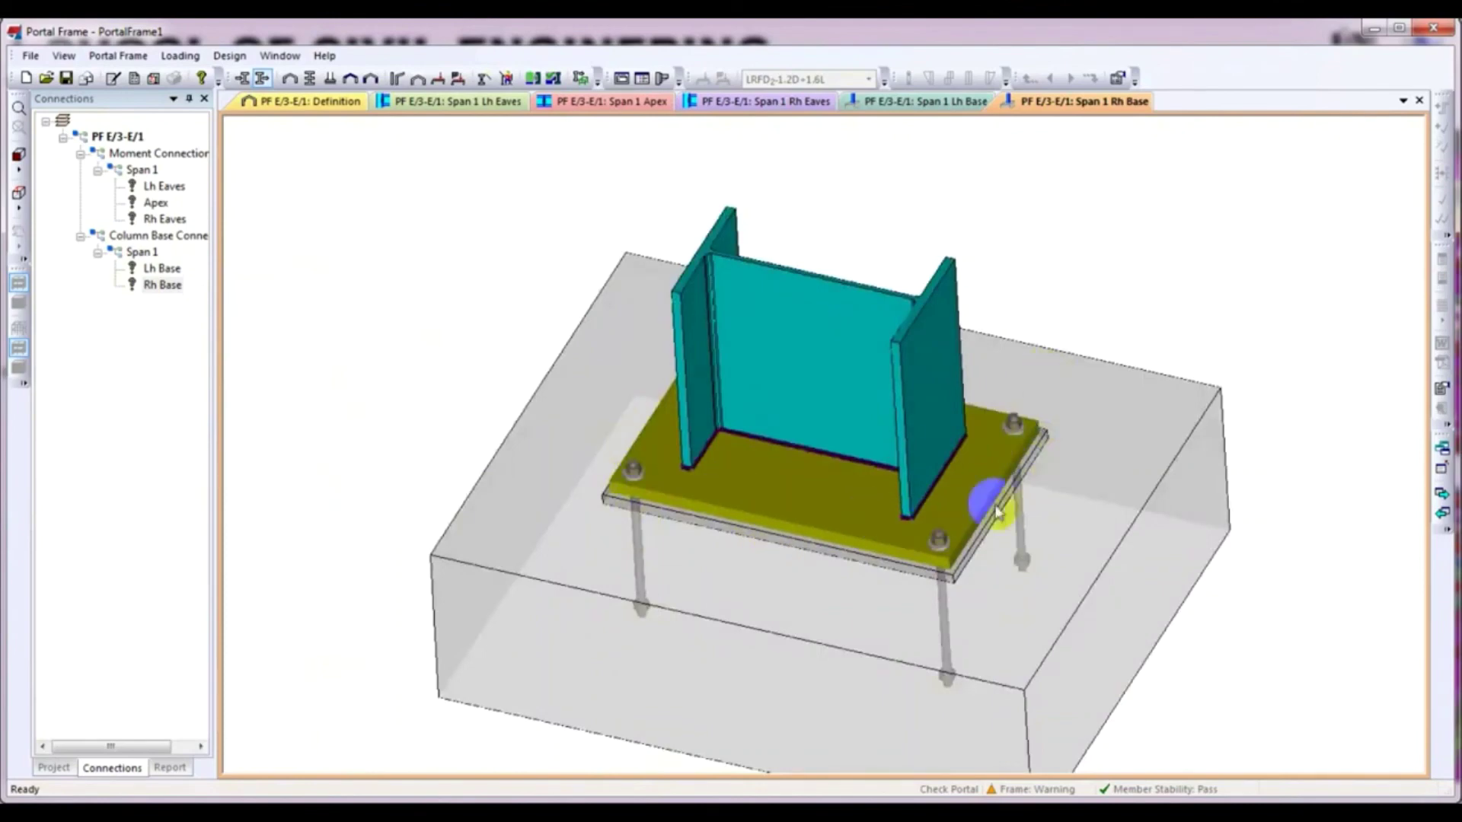
pyautogui.click(656, 473)
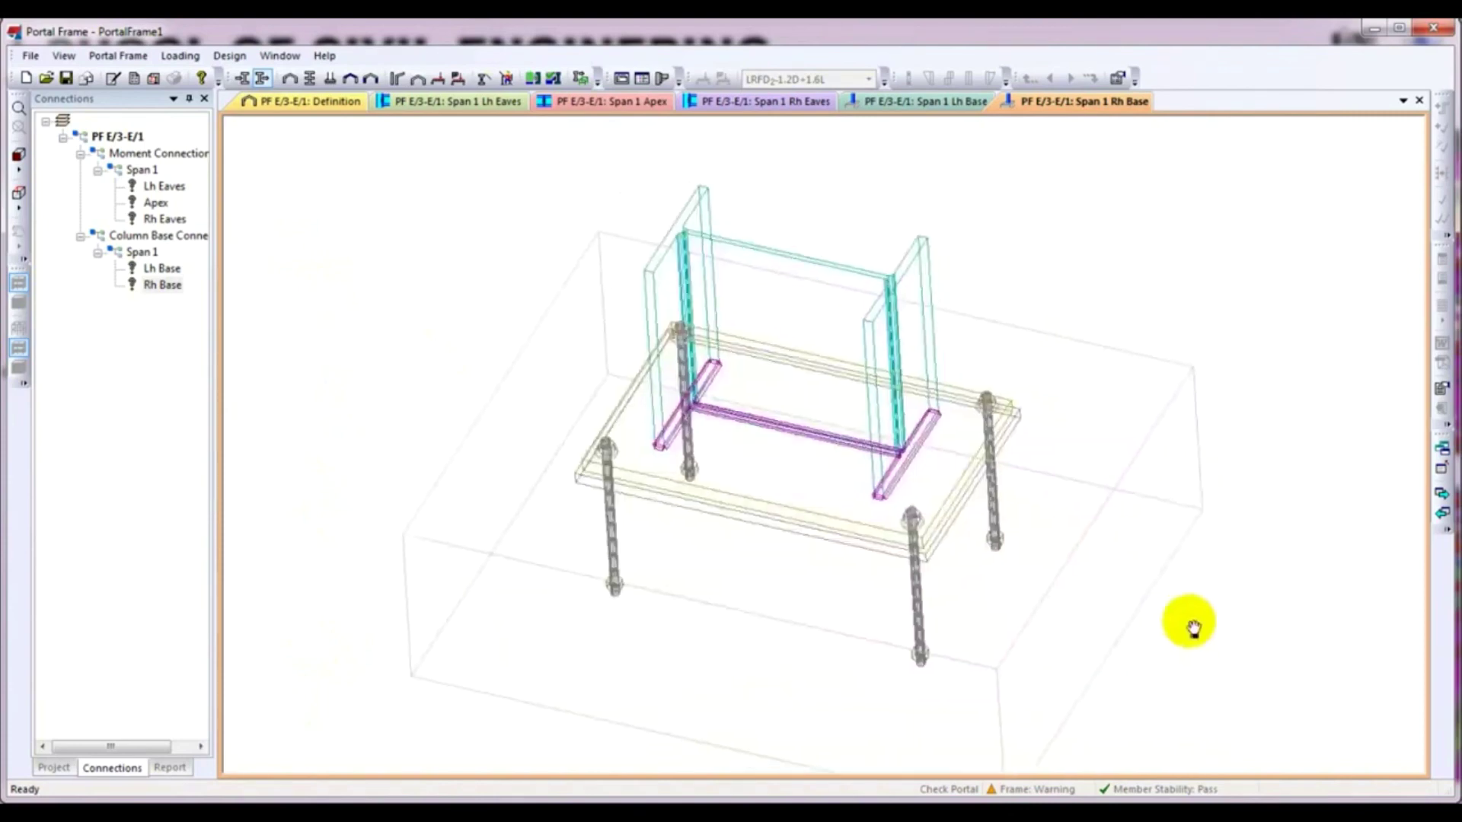
pyautogui.moveTo(1193, 629); pyautogui.dragTo(1190, 613, button='middle')
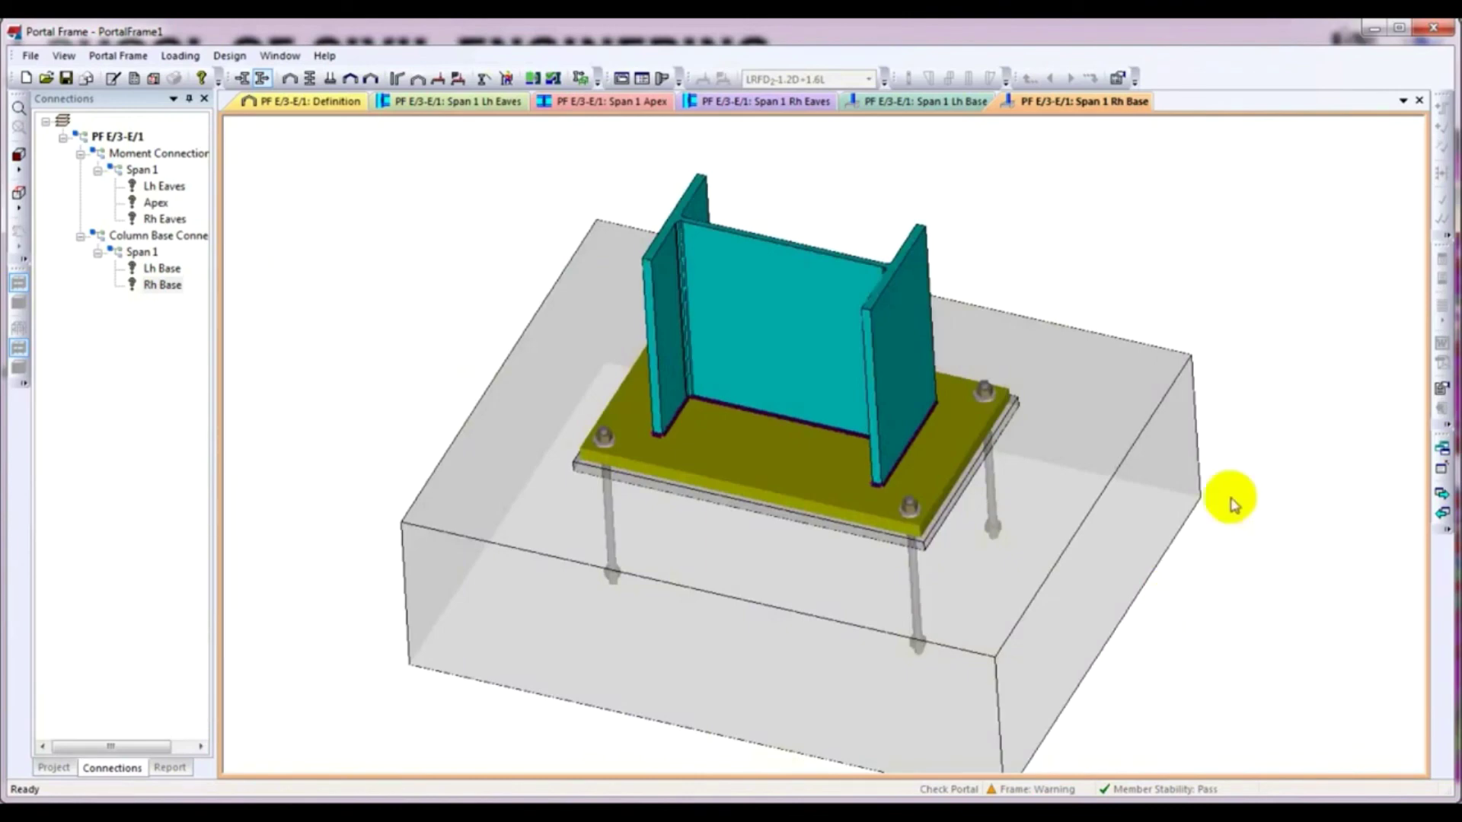
pyautogui.moveTo(1266, 490)
pyautogui.mouseDown(button='middle')
pyautogui.moveTo(1240, 457)
pyautogui.moveTo(1230, 495)
pyautogui.mouseUp(button='middle')
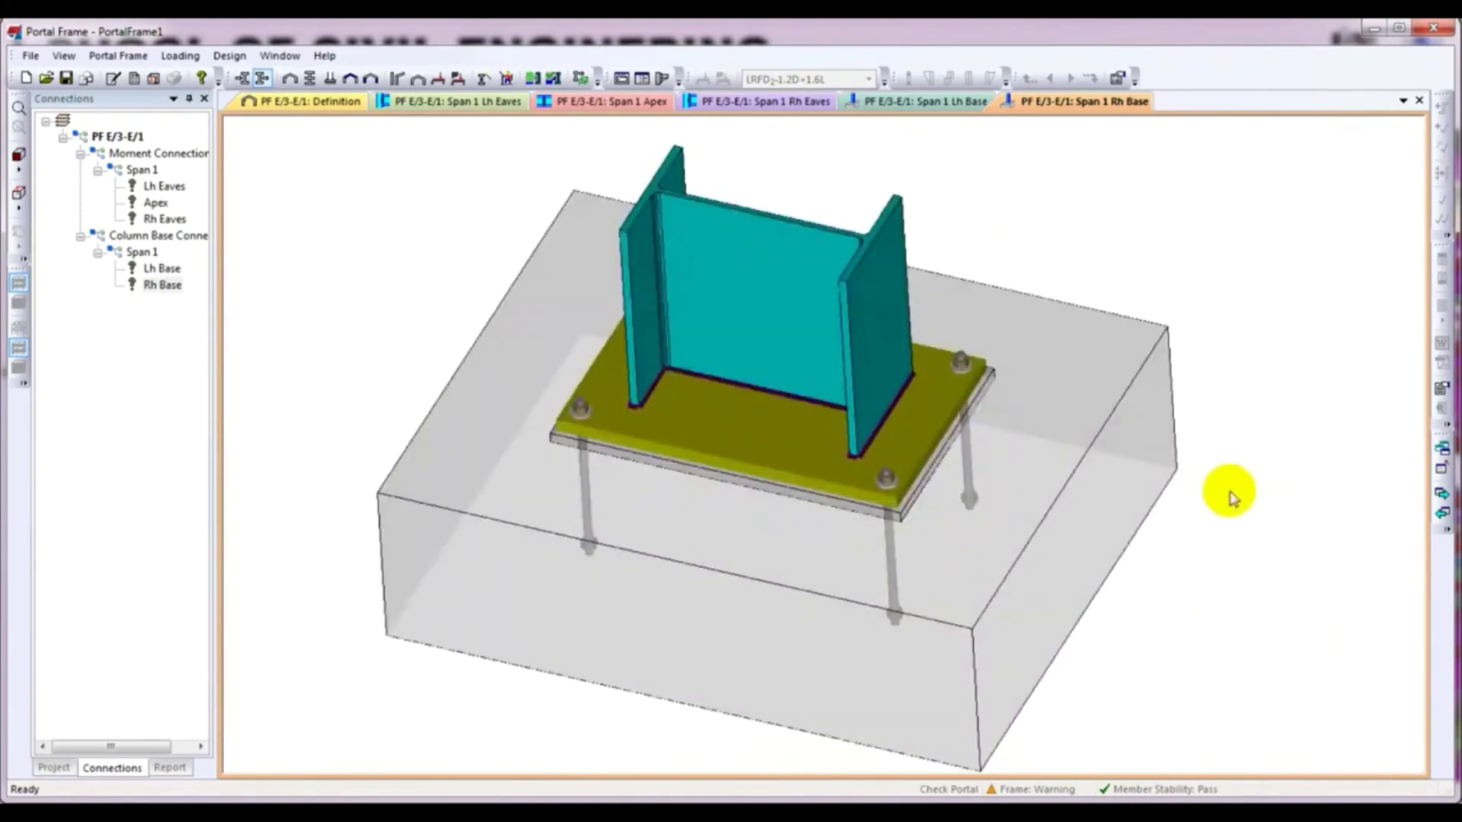